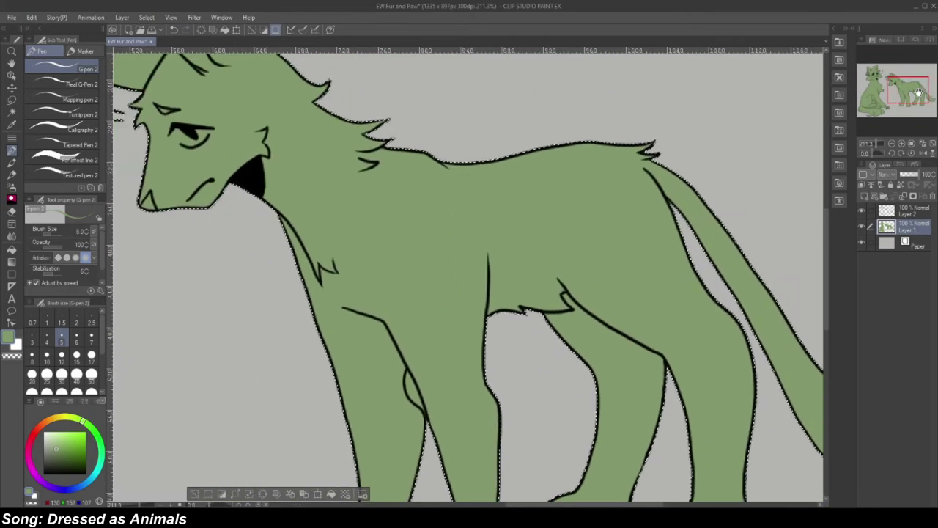
- Clear the selection and erase the stray green fill from the gap between the standing cat's front legs
key("ctrl+d")
key("e")
left_click(882, 143)
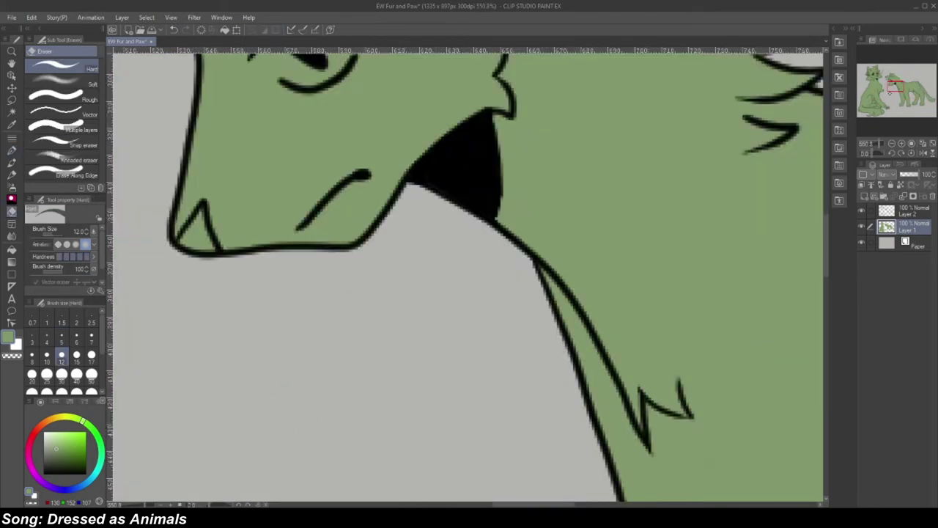
left_click_drag(460, 251, 485, 321)
key("p")
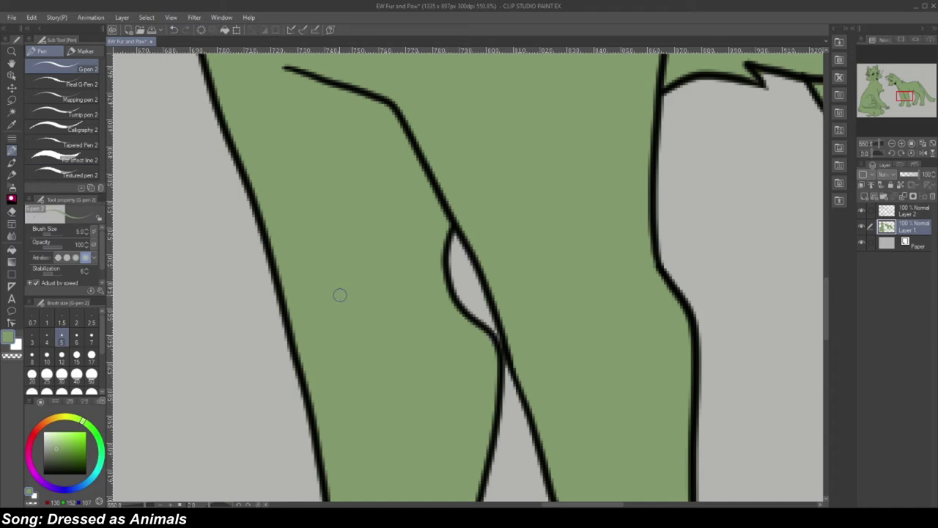
- Erase the stray green fill from the gap between the sitting cat's paws and its tail
mouse_move(902, 96)
left_mouse_down()
mouse_move(915, 87)
mouse_move(870, 80)
mouse_move(873, 68)
mouse_move(880, 81)
mouse_move(862, 108)
left_mouse_up()
key("e")
left_click(467, 317)
left_click_drag(508, 225, 517, 234)
left_click_drag(883, 111, 875, 107)
mouse_move(524, 214)
left_mouse_down()
mouse_move(598, 307)
mouse_move(530, 217)
mouse_move(674, 255)
mouse_move(620, 306)
mouse_move(573, 285)
mouse_move(611, 298)
mouse_move(633, 256)
mouse_move(665, 289)
left_mouse_up()
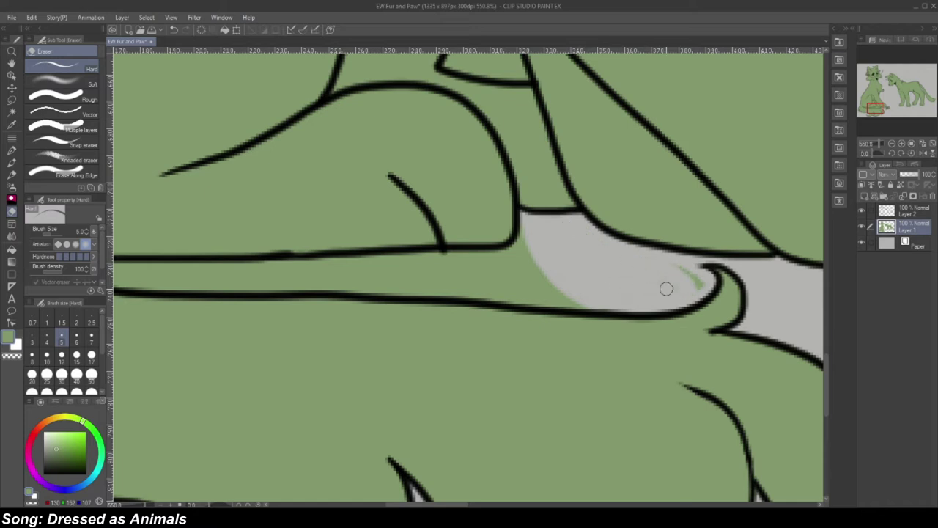
left_click_drag(616, 58, 792, 81)
mouse_move(172, 286)
left_mouse_down()
mouse_move(254, 297)
mouse_move(327, 289)
mouse_move(483, 299)
mouse_move(494, 274)
mouse_move(661, 310)
mouse_move(695, 300)
mouse_move(669, 287)
mouse_move(579, 282)
left_mouse_up()
- Erase the green from the small triangular gap beside the sitting cat's front leg with a larger eraser
key("bracketright")
key("bracketright")
key("bracketright")
key("bracketright")
key("bracketright")
mouse_move(425, 134)
left_mouse_down()
mouse_move(461, 237)
mouse_move(446, 251)
mouse_move(436, 197)
left_mouse_up()
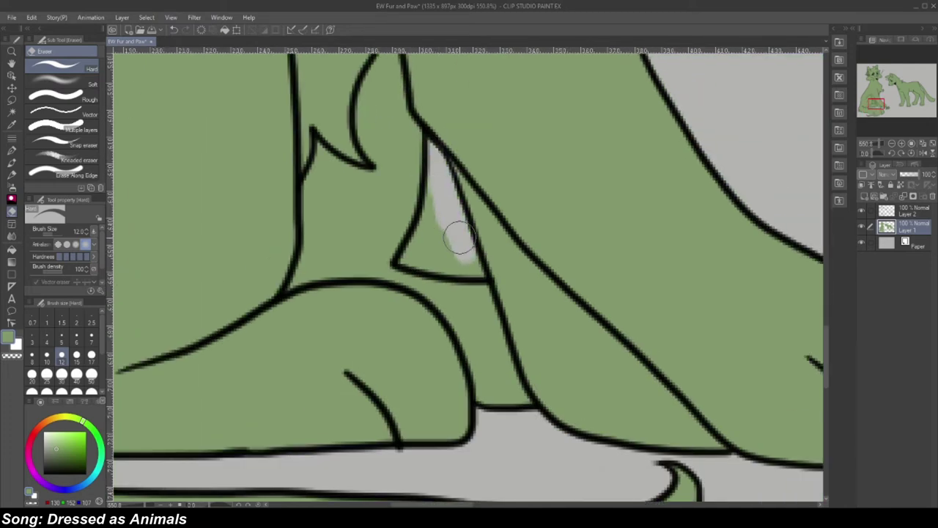
key("p")
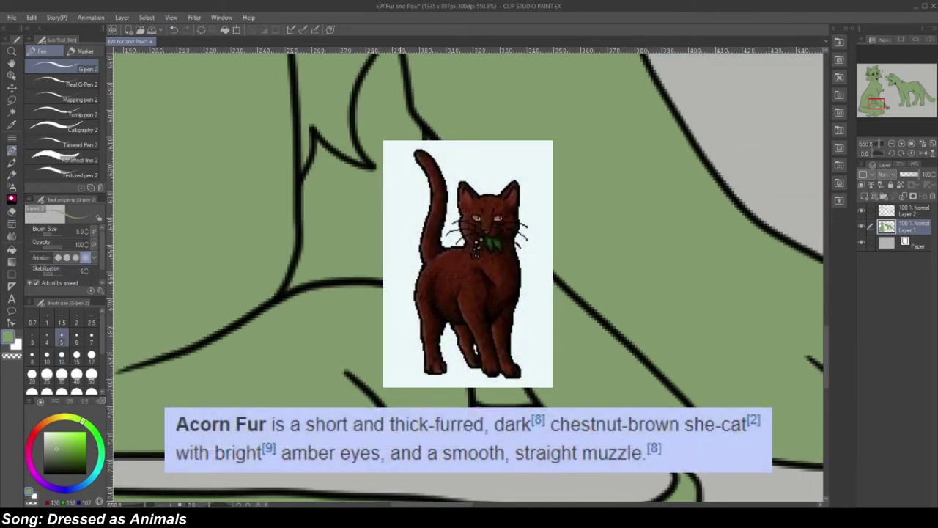
- Choose a dark reddish brown and fill the sitting cat's green body with it
mouse_move(876, 113)
left_mouse_down()
mouse_move(861, 108)
mouse_move(883, 98)
mouse_move(879, 70)
mouse_move(880, 83)
left_mouse_up()
left_click(875, 143)
left_click(887, 86)
left_click(878, 144)
left_click(38, 429)
left_click(73, 455)
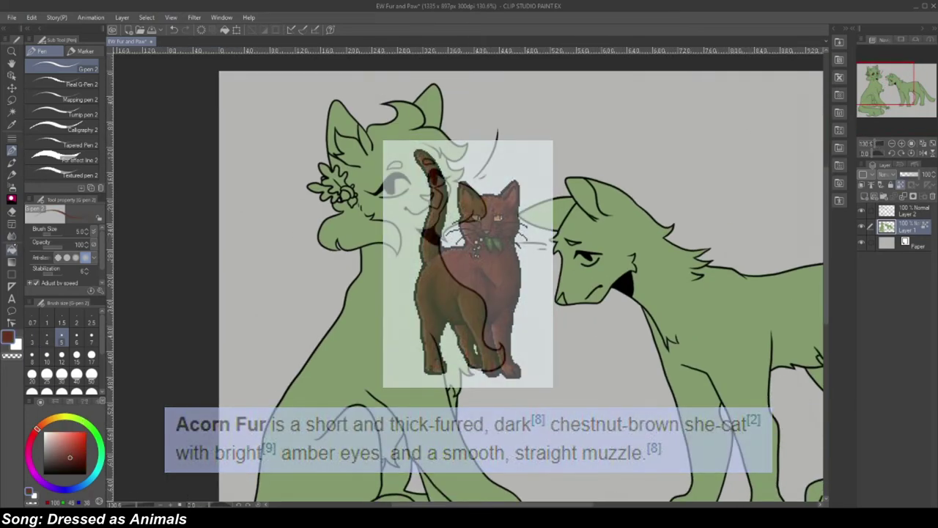
left_click(12, 250)
left_click(356, 297)
- Choose a light tan brown and fill the standing cat's body with it
left_click(44, 423)
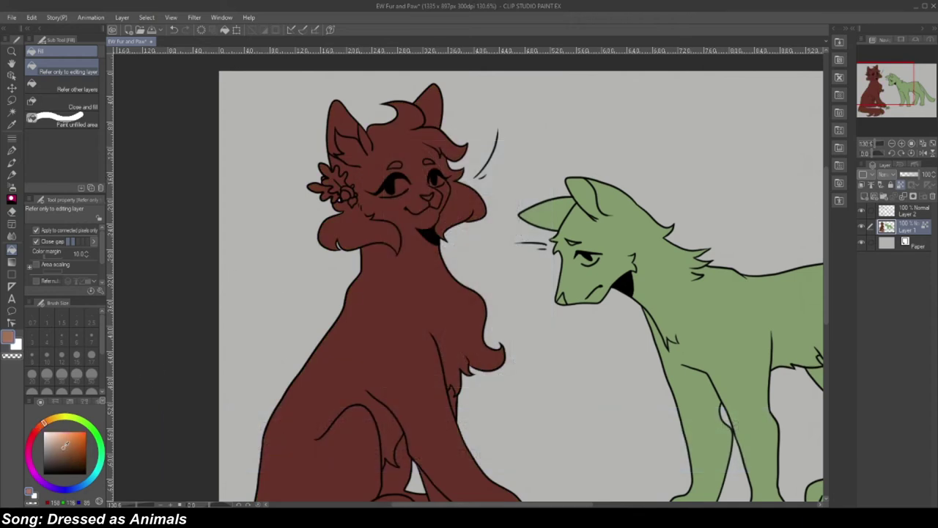
left_click(595, 241)
left_click_drag(875, 79, 868, 76)
- Paint the sitting cat's neck and chest fur a darker brown with the size 12 pen, with a curved edge across the shoulder
left_click(439, 315, "alt")
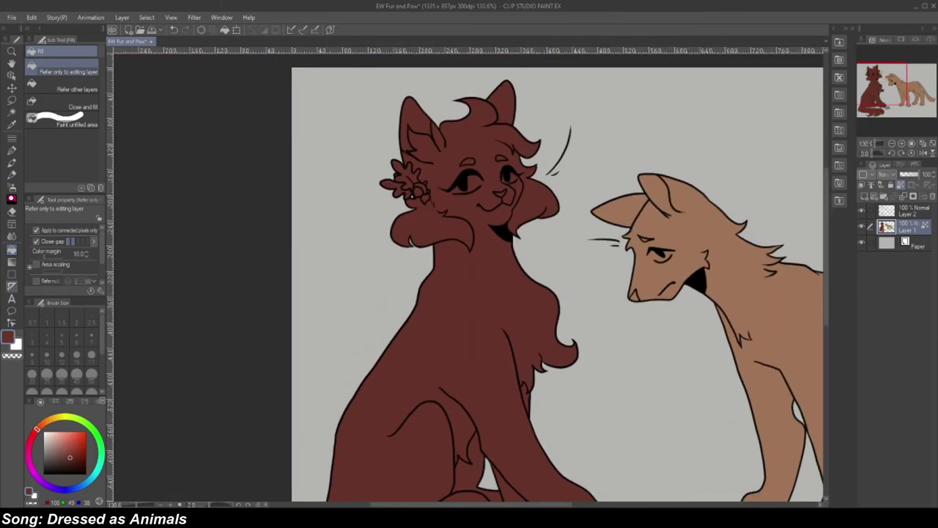
key("p")
left_click(62, 356)
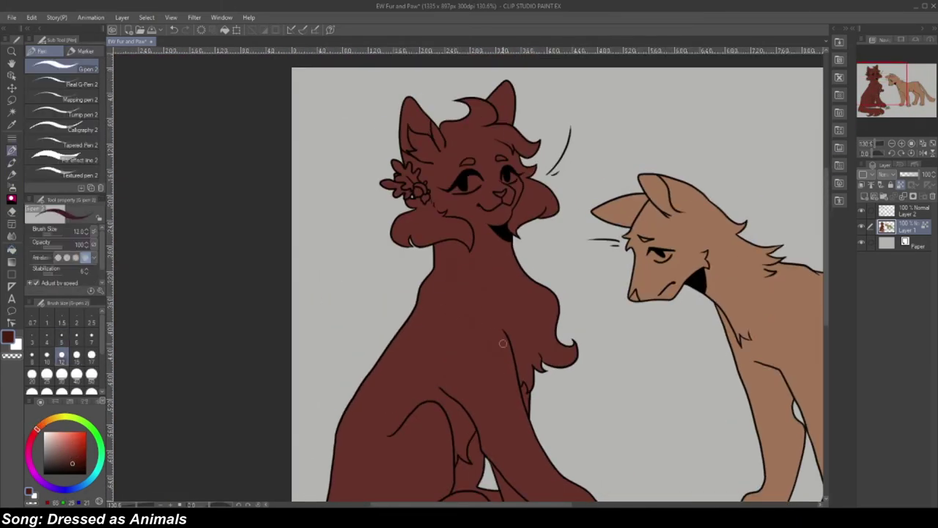
left_click_drag(470, 314, 399, 333)
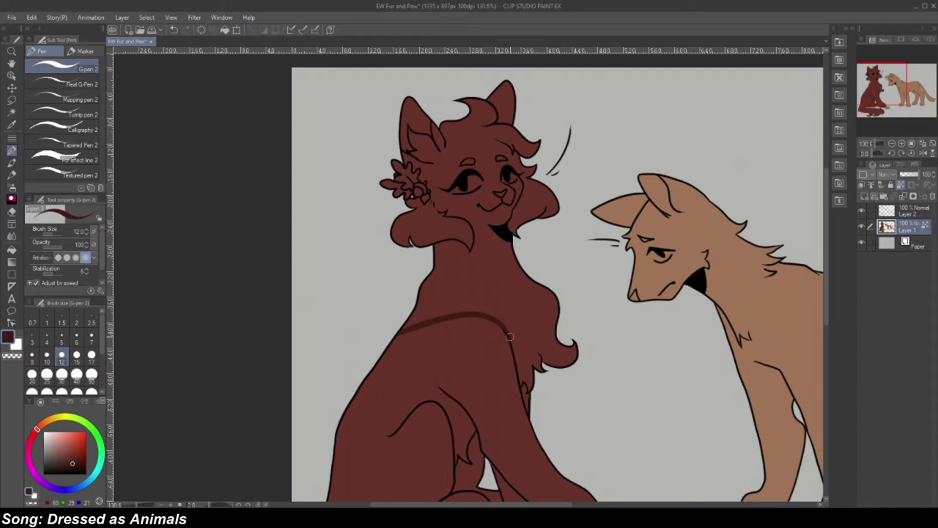
mouse_move(525, 353)
left_mouse_down()
mouse_move(560, 376)
mouse_move(546, 286)
mouse_move(532, 274)
mouse_move(535, 327)
mouse_move(514, 325)
mouse_move(527, 336)
mouse_move(449, 241)
mouse_move(533, 276)
mouse_move(470, 215)
mouse_move(461, 260)
left_mouse_up()
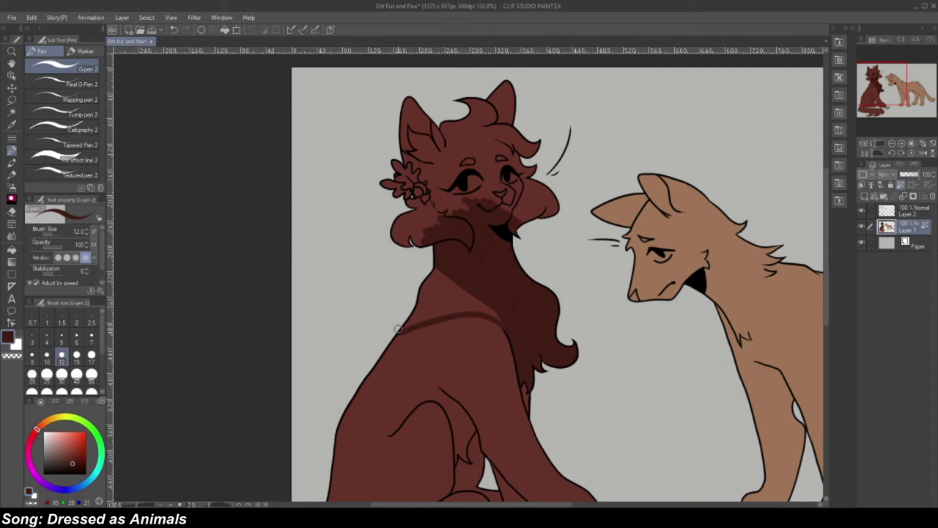
mouse_move(483, 306)
left_mouse_down()
mouse_move(436, 287)
mouse_move(463, 304)
left_mouse_up()
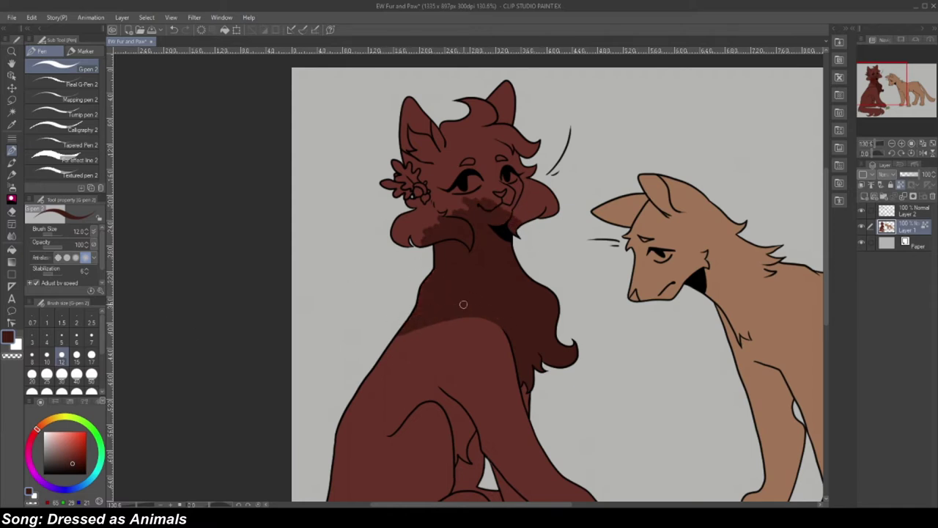
- Cover the head and hair in darker brown, and paint the face and near ear reddish brown with the size 25 pen
mouse_move(468, 184)
left_mouse_down()
mouse_move(415, 183)
mouse_move(538, 204)
mouse_move(389, 296)
mouse_move(408, 368)
mouse_move(485, 185)
mouse_move(476, 175)
mouse_move(450, 182)
mouse_move(497, 217)
mouse_move(513, 189)
mouse_move(484, 194)
left_mouse_up()
left_click(47, 374)
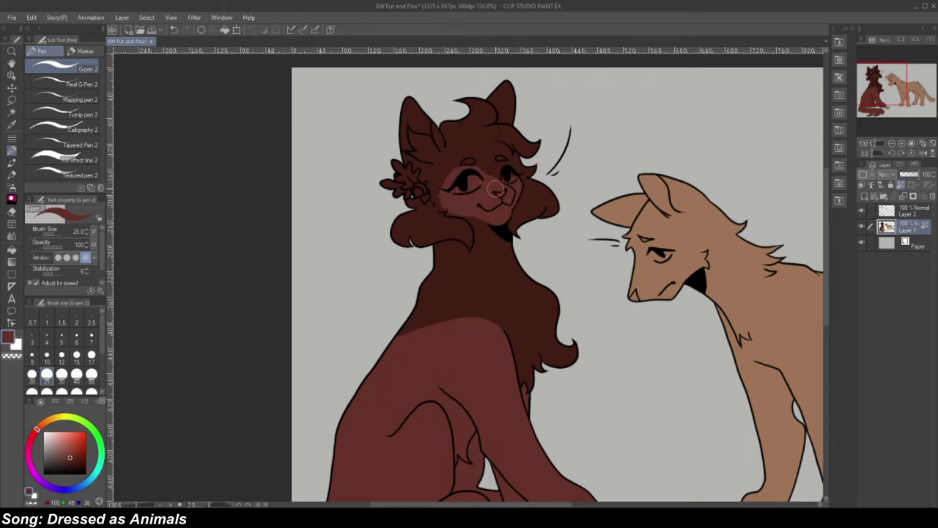
left_click(483, 164, "alt")
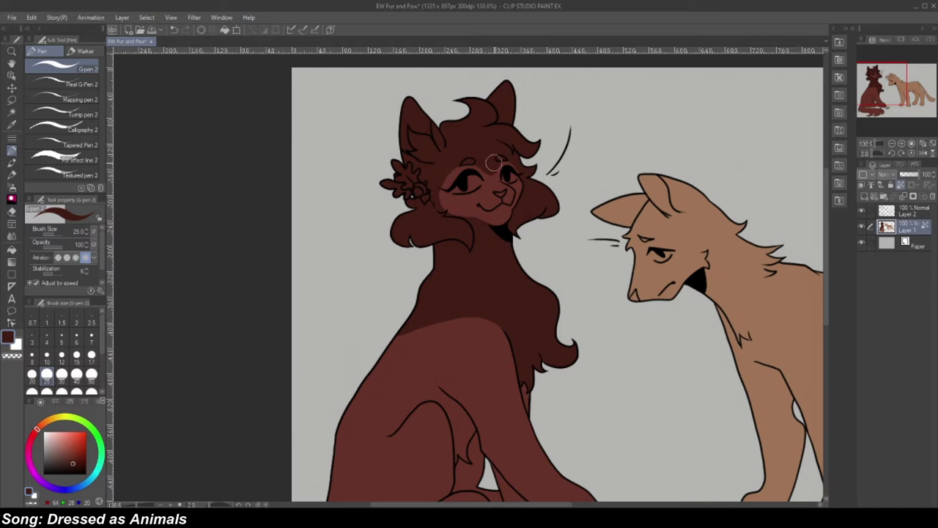
left_click(467, 205, "alt")
mouse_move(420, 127)
left_mouse_down()
mouse_move(411, 141)
mouse_move(419, 124)
mouse_move(436, 154)
mouse_move(414, 152)
left_mouse_up()
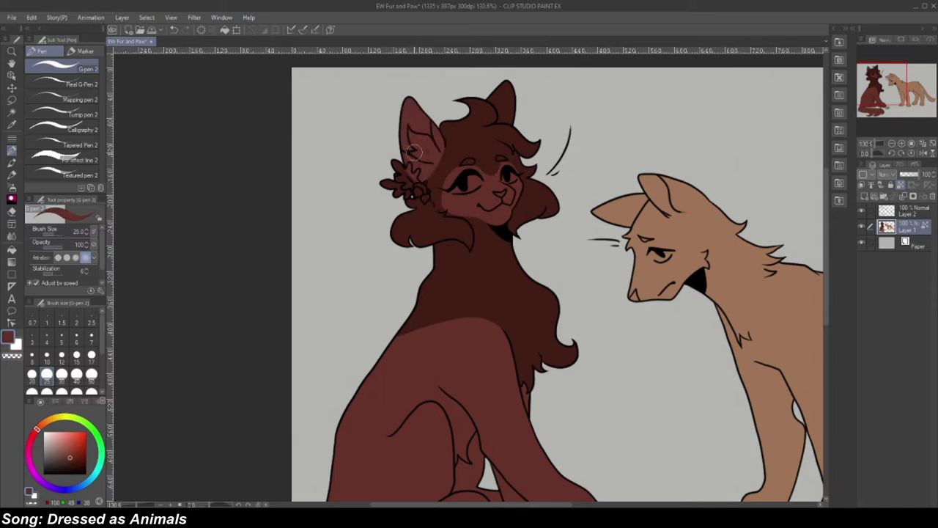
- Refine the edges of the reddish-brown face marking and paint a narrow reddish-brown strip down the throat
left_click(881, 144)
mouse_move(486, 131)
left_mouse_down()
mouse_move(562, 206)
mouse_move(486, 153)
mouse_move(575, 237)
left_mouse_up()
left_click(512, 221, "alt")
left_click_drag(576, 237, 585, 171)
left_click(567, 183, "alt")
left_click_drag(876, 89, 872, 77)
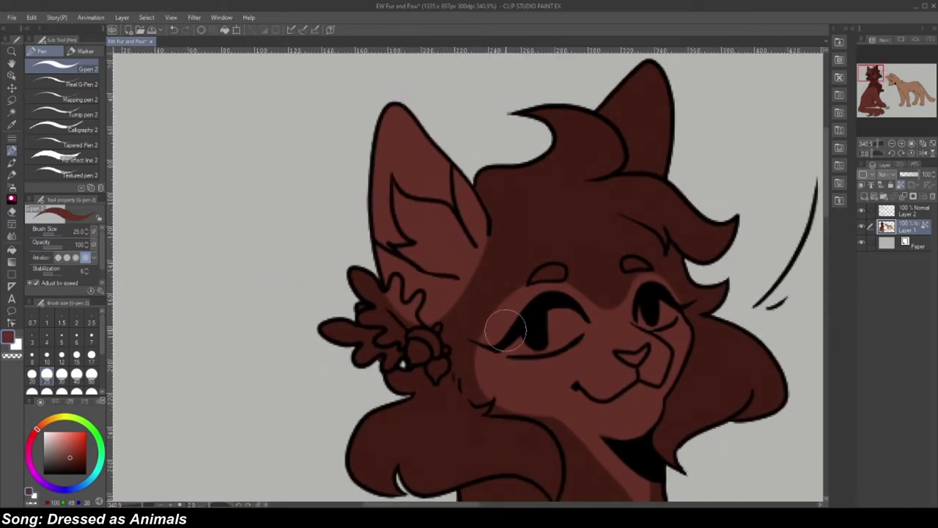
- Paint the sitting cat's far ear reddish brown, keeping the hair in front of it dark
left_click_drag(649, 70, 669, 86)
key("ctrl+z")
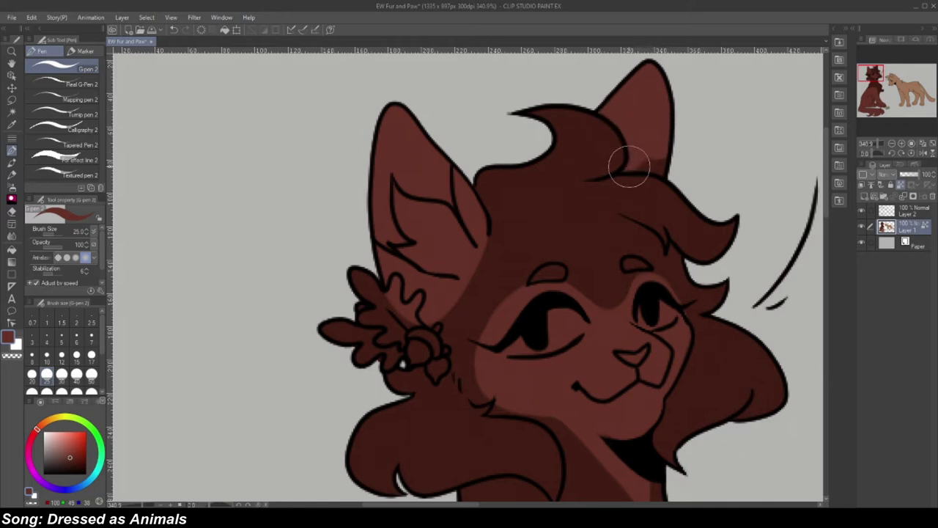
left_click(621, 194, "alt")
left_click(643, 138, "alt")
- Paint the sitting cat's tail dark brown up to its base
left_click_drag(876, 78, 871, 109)
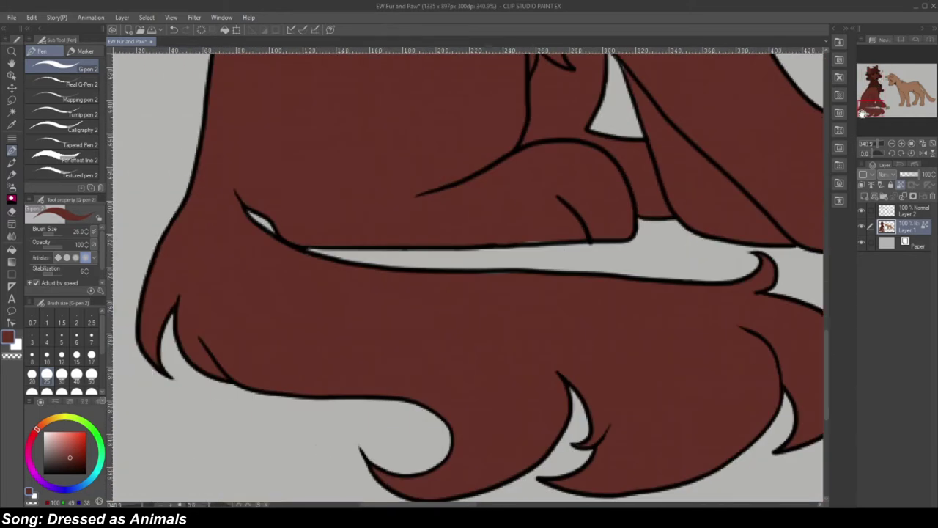
left_click_drag(881, 144, 879, 144)
mouse_move(870, 103)
left_mouse_down()
mouse_move(867, 92)
mouse_move(865, 113)
left_mouse_up()
left_click(594, 184, "alt")
mouse_move(409, 173)
left_mouse_down()
mouse_move(446, 220)
mouse_move(492, 226)
mouse_move(422, 200)
mouse_move(454, 214)
left_mouse_up()
mouse_move(414, 183)
left_mouse_down()
mouse_move(431, 251)
mouse_move(513, 281)
mouse_move(511, 234)
mouse_move(590, 253)
mouse_move(536, 314)
mouse_move(541, 224)
mouse_move(668, 220)
mouse_move(702, 254)
mouse_move(674, 244)
mouse_move(642, 290)
mouse_move(574, 301)
mouse_move(623, 306)
left_mouse_up()
- Refine the curved boundary between the dark chest fur and the reddish-brown shoulder of the sitting cat
mouse_move(623, 131)
left_mouse_down()
mouse_move(571, 464)
mouse_move(588, 404)
left_mouse_up()
left_click(581, 251, "alt")
mouse_move(578, 247)
left_mouse_down()
mouse_move(476, 234)
mouse_move(517, 220)
left_mouse_up()
left_click(587, 217, "alt")
left_click(587, 216, "alt")
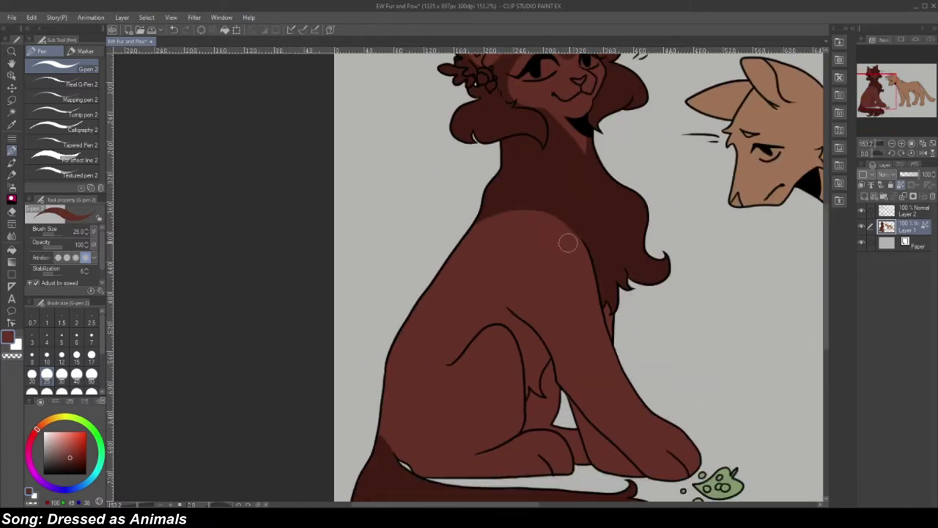
left_click(590, 216, "alt")
- Paint the sitting cat's front legs and hind paws dark brown with rounded upper edges
left_click_drag(553, 339, 599, 197)
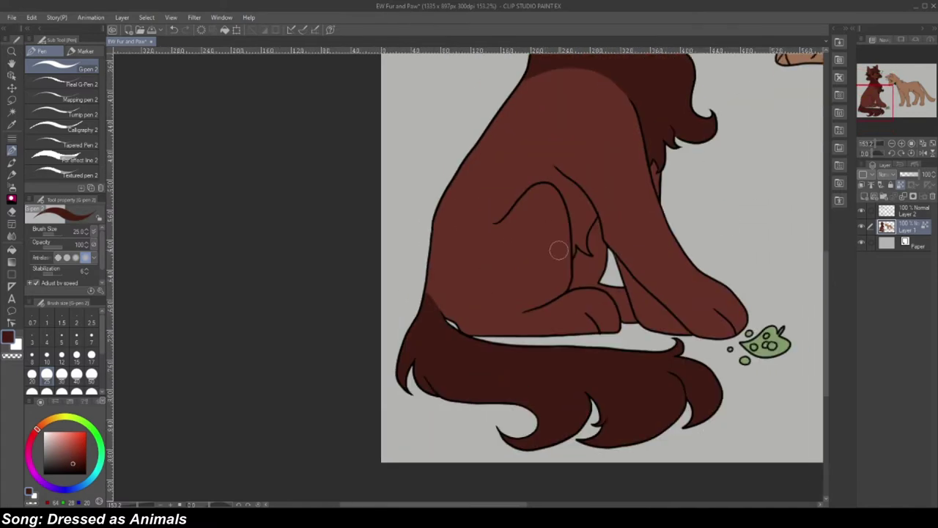
mouse_move(614, 242)
left_mouse_down()
mouse_move(652, 280)
mouse_move(661, 311)
mouse_move(611, 236)
mouse_move(647, 204)
mouse_move(636, 206)
mouse_move(660, 265)
mouse_move(689, 269)
left_mouse_up()
mouse_move(577, 294)
left_mouse_down()
mouse_move(511, 329)
mouse_move(592, 324)
left_mouse_up()
left_click(593, 271, "alt")
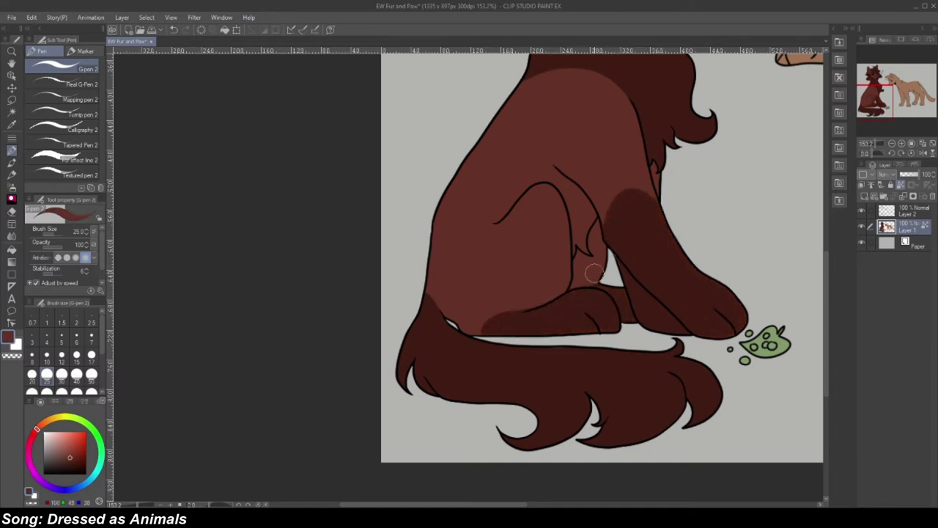
mouse_move(522, 304)
left_mouse_down()
mouse_move(505, 350)
mouse_move(535, 330)
mouse_move(541, 318)
mouse_move(513, 353)
left_mouse_up()
left_click(541, 321, "alt")
left_click(531, 300, "alt")
left_click_drag(876, 114, 878, 92)
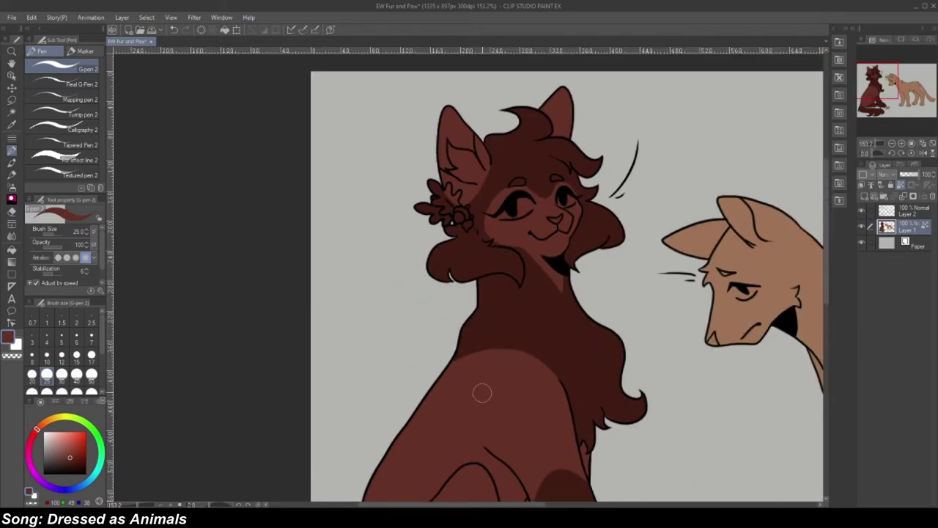
left_click(62, 450)
left_click_drag(542, 221, 530, 232)
left_click(174, 30)
- Mix a lighter dusty reddish brown from the body colour and paint the inside of the near ear
left_click(457, 381, "alt")
left_click(63, 452)
left_click(63, 449)
mouse_move(447, 110)
left_mouse_down()
mouse_move(444, 156)
mouse_move(450, 129)
mouse_move(465, 126)
left_mouse_up()
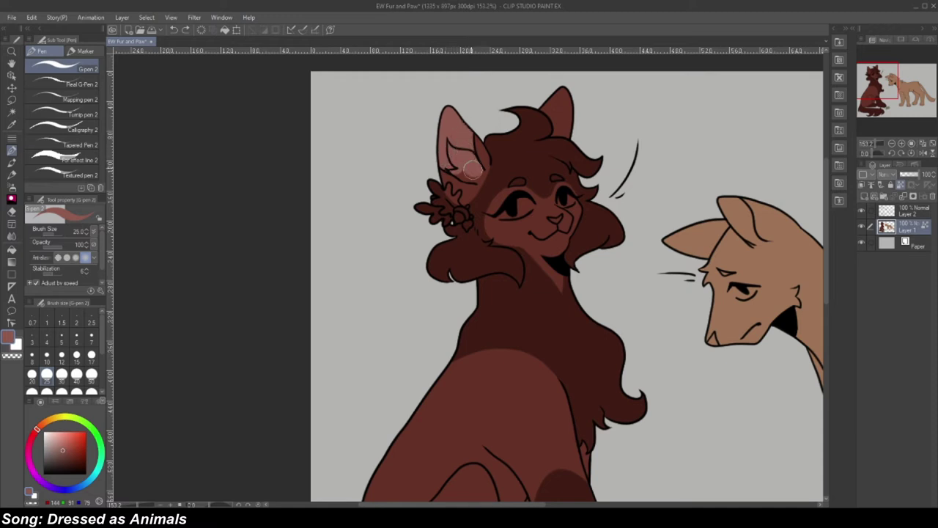
- Paint both of the sitting cat's eyebrows in the lighter dusty reddish brown with the size 12 pen
scroll(656, 219, "up", 5)
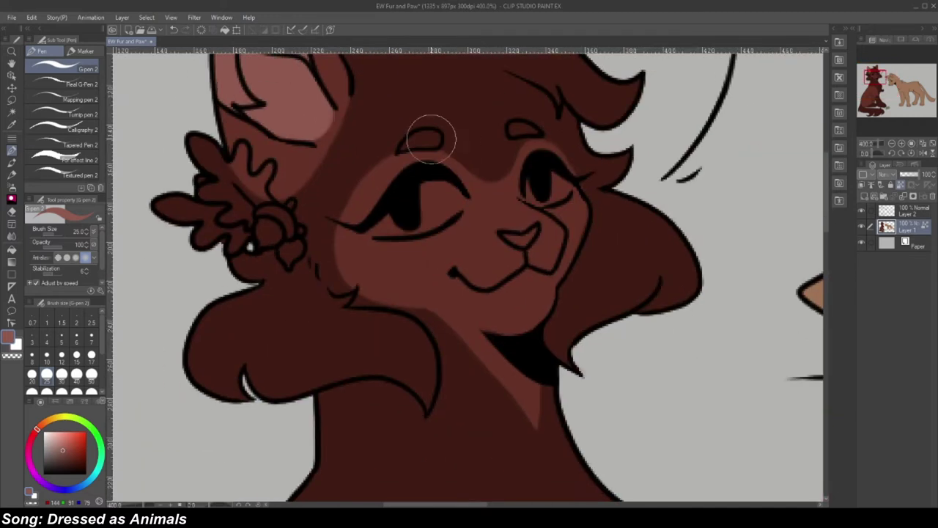
key("ctrl+z")
left_click(456, 232, "alt")
left_click(61, 357)
left_click_drag(427, 144, 414, 138)
mouse_move(520, 126)
left_mouse_down()
mouse_move(409, 141)
mouse_move(513, 130)
left_mouse_up()
- Paint a lighter dusty patch under the sitting cat's near eye and shape it with the face colour
left_click(359, 153, "alt")
mouse_move(375, 241)
left_mouse_down()
mouse_move(421, 240)
mouse_move(387, 214)
mouse_move(364, 238)
mouse_move(432, 262)
mouse_move(463, 224)
mouse_move(433, 252)
mouse_move(365, 254)
left_mouse_up()
left_click(383, 266, "alt")
left_click_drag(452, 204, 385, 227)
left_click(422, 250, "alt")
mouse_move(503, 223)
left_mouse_down()
mouse_move(509, 227)
mouse_move(501, 205)
left_mouse_up()
left_click(175, 30)
mouse_move(368, 268)
left_mouse_down()
mouse_move(442, 275)
mouse_move(354, 254)
left_mouse_up()
left_click(446, 261, "alt")
left_click_drag(447, 280, 368, 276)
left_click(403, 247, "alt")
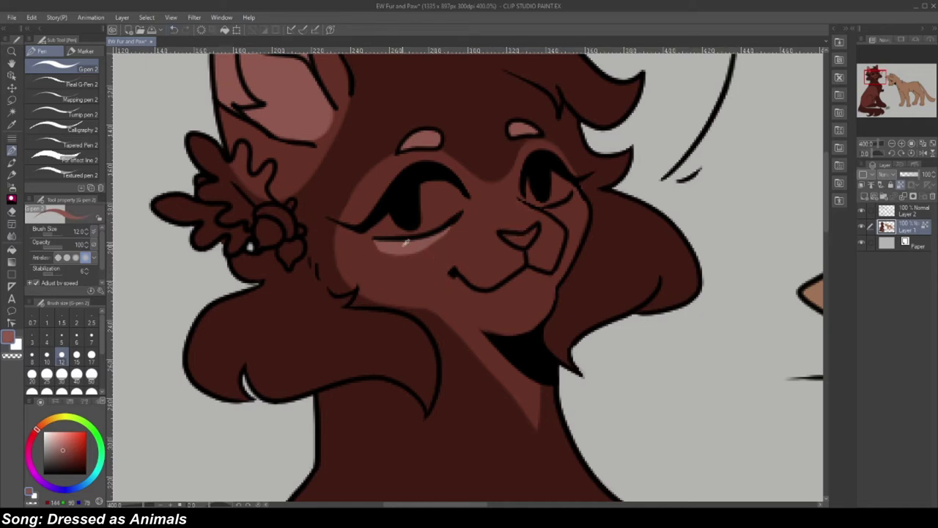
- Add a matching light patch under the far eye and adjust the shape of the near one
left_click_drag(569, 196, 559, 208)
key("ctrl+z")
left_click(555, 223, "alt")
left_click(402, 244, "alt")
left_click(419, 262, "alt")
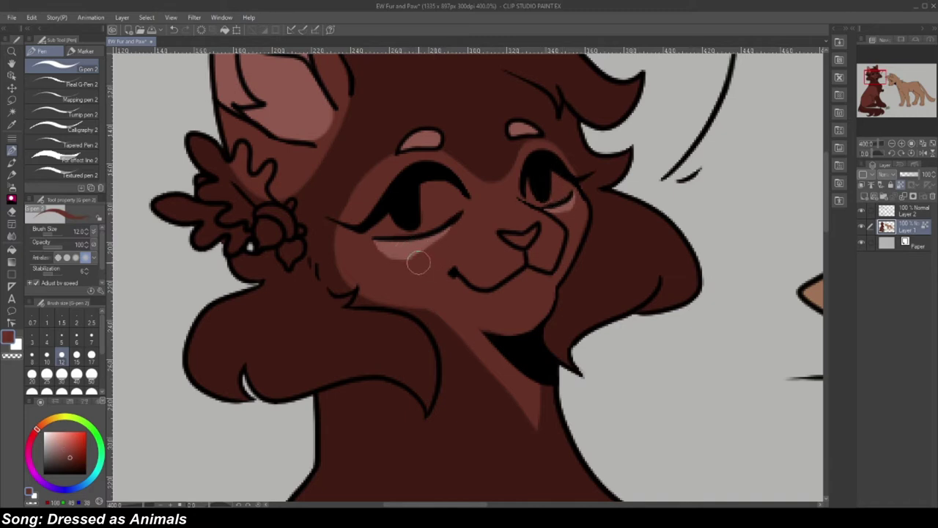
left_click(397, 247, "alt")
- Paint the sitting cat's belly fur tuft in the lighter dusty reddish brown
mouse_move(882, 87)
left_mouse_down()
mouse_move(882, 106)
mouse_move(872, 96)
left_mouse_up()
mouse_move(465, 283)
left_mouse_down()
mouse_move(517, 363)
mouse_move(466, 460)
mouse_move(469, 352)
mouse_move(484, 308)
mouse_move(441, 309)
mouse_move(460, 372)
left_mouse_up()
left_click_drag(882, 143, 878, 143)
left_click_drag(888, 100, 886, 88)
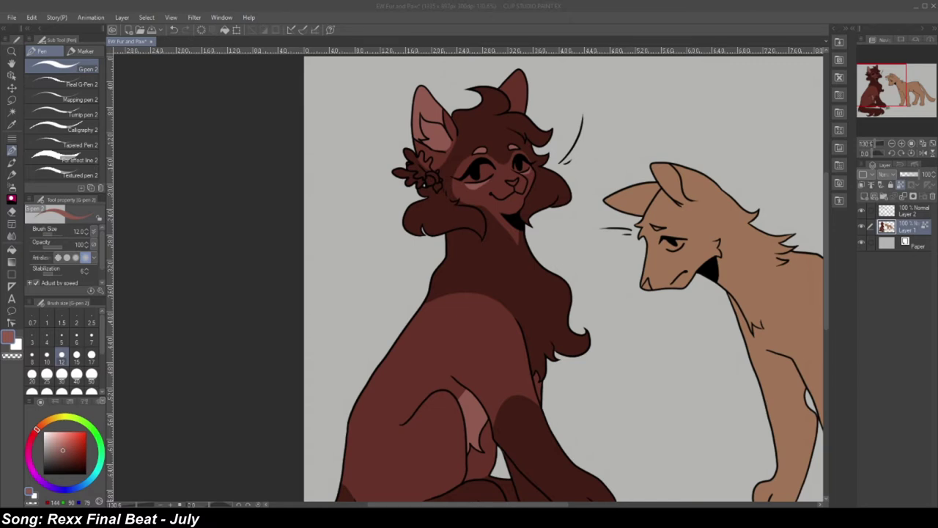
- Mix a lighter pink and paint the skin of the near inner ear and the nose with it
scroll(516, 322, "down", 3)
left_click_drag(885, 95, 887, 118)
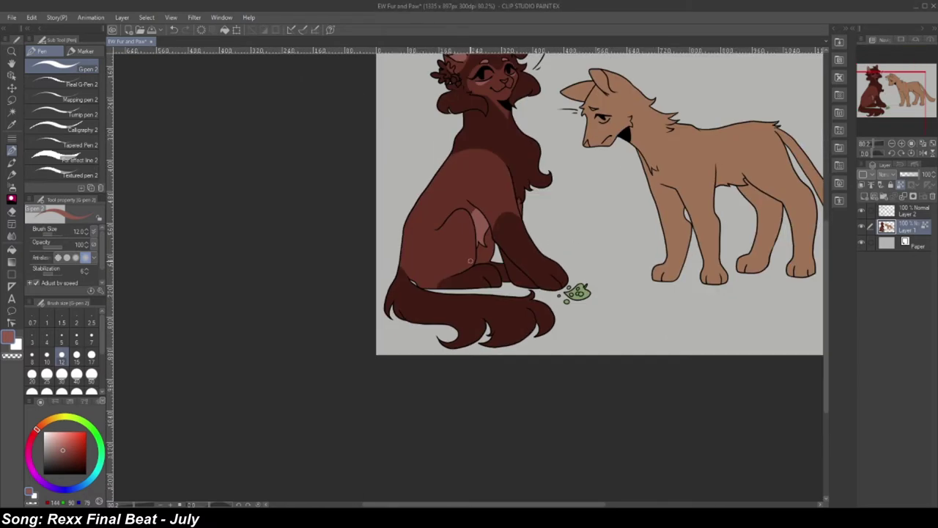
scroll(354, 184, "up", 5)
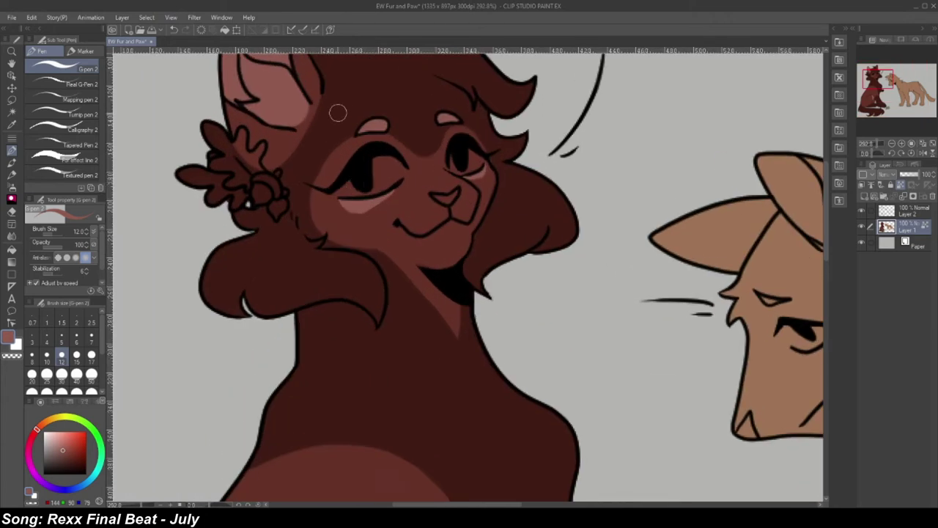
left_click_drag(455, 154, 561, 282)
left_click(430, 249, "alt")
left_click(389, 240, "alt")
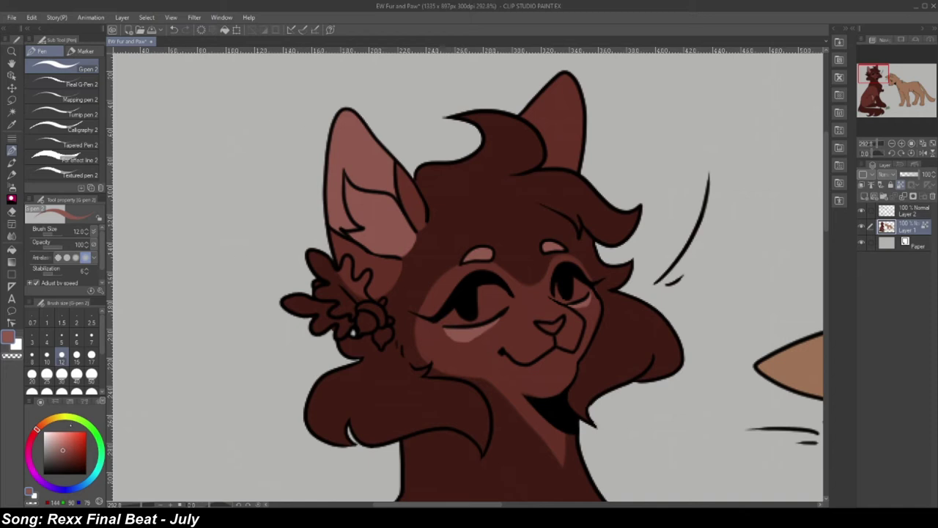
mouse_move(369, 163)
left_mouse_down()
mouse_move(342, 145)
mouse_move(374, 180)
mouse_move(353, 125)
mouse_move(331, 187)
mouse_move(337, 218)
left_mouse_up()
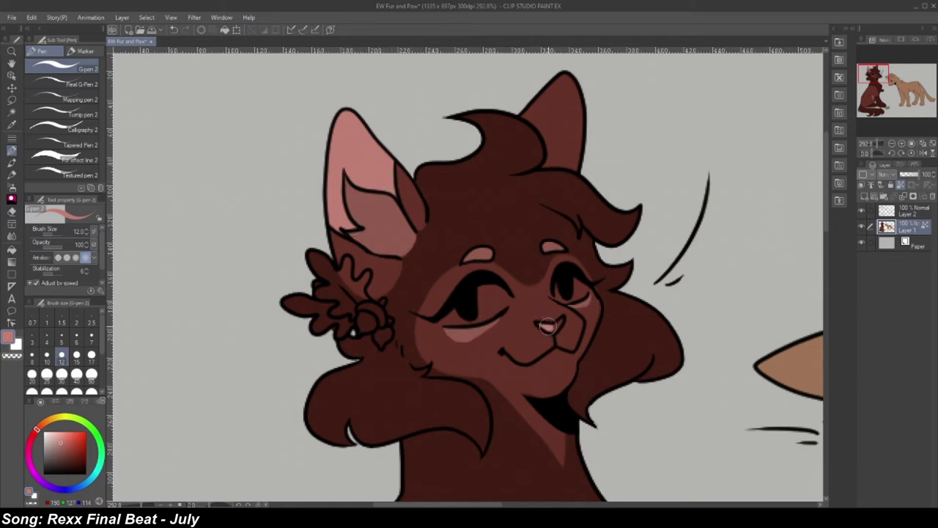
- Trim the light patches under both eyes thinner with the reddish-brown face colour
left_click(433, 323, "alt")
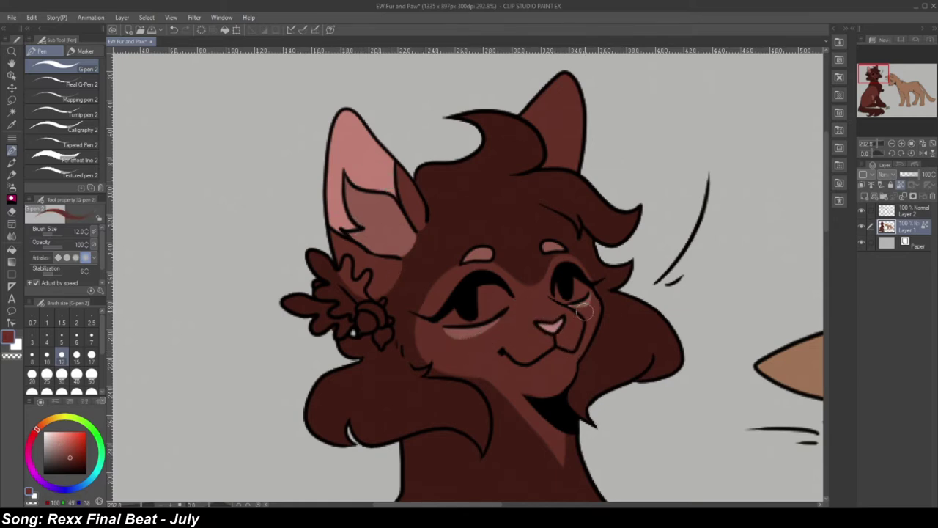
left_click(576, 266, "alt")
left_click(522, 320, "alt")
- Paint both of the sitting cat's irises amber orange and shade them with a darker orange
left_click_drag(70, 457, 71, 431)
left_click(44, 422)
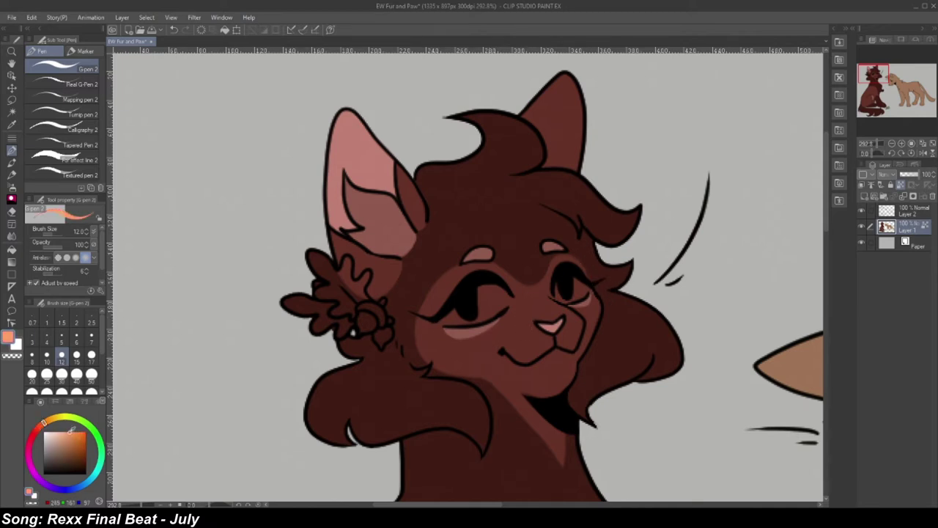
mouse_move(483, 291)
left_mouse_down()
mouse_move(505, 304)
mouse_move(455, 315)
mouse_move(497, 298)
left_mouse_up()
left_click(71, 440)
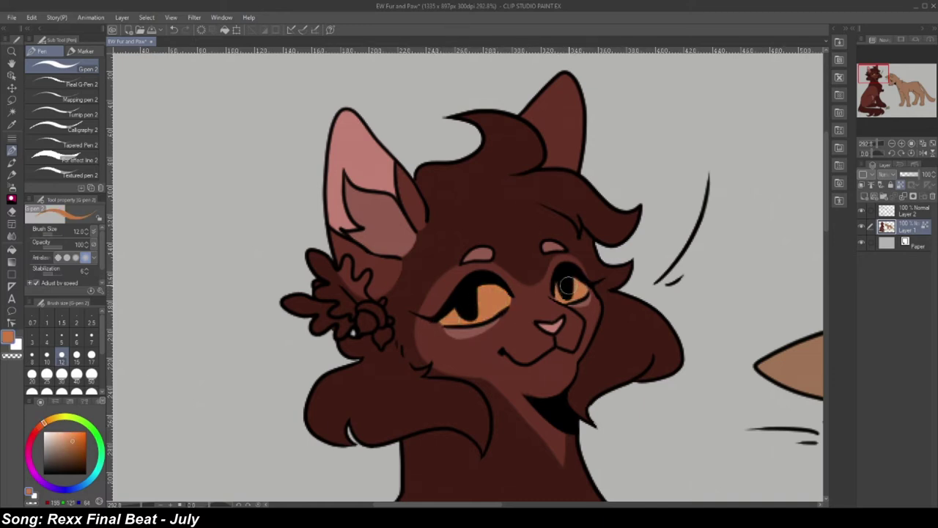
scroll(718, 241, "down", 5)
scroll(703, 239, "up", 5)
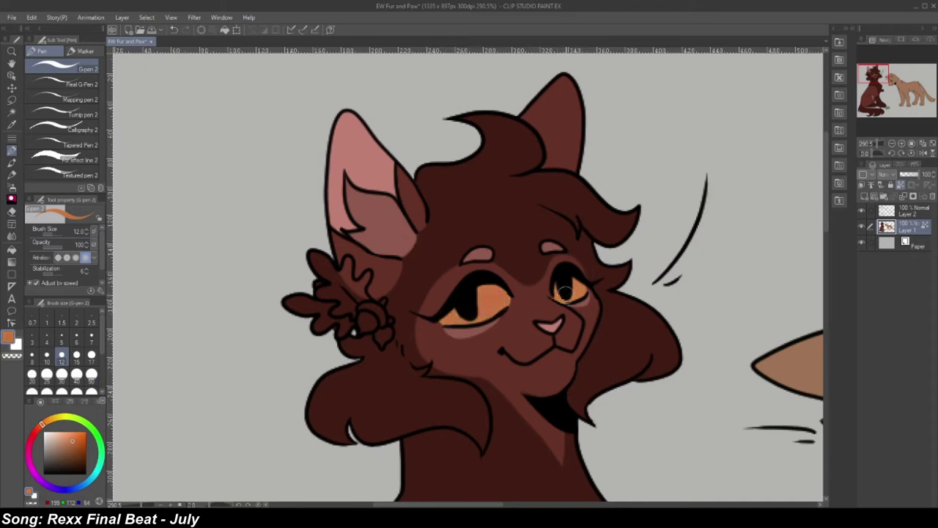
- Paint a lighter dusty reddish-brown patch on the sitting cat's throat, shaping its upper edge with the face colour
left_click(519, 319, "alt")
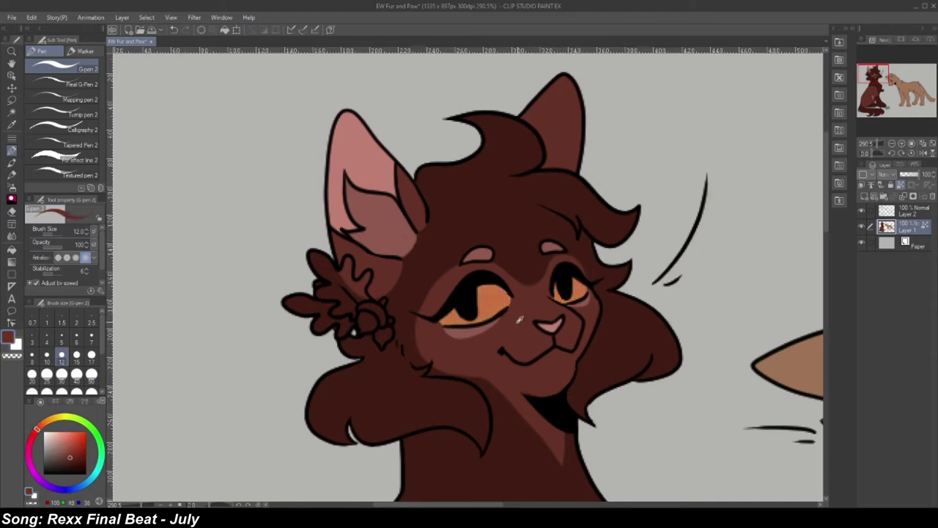
left_click(445, 318, "alt")
scroll(677, 240, "down", 5)
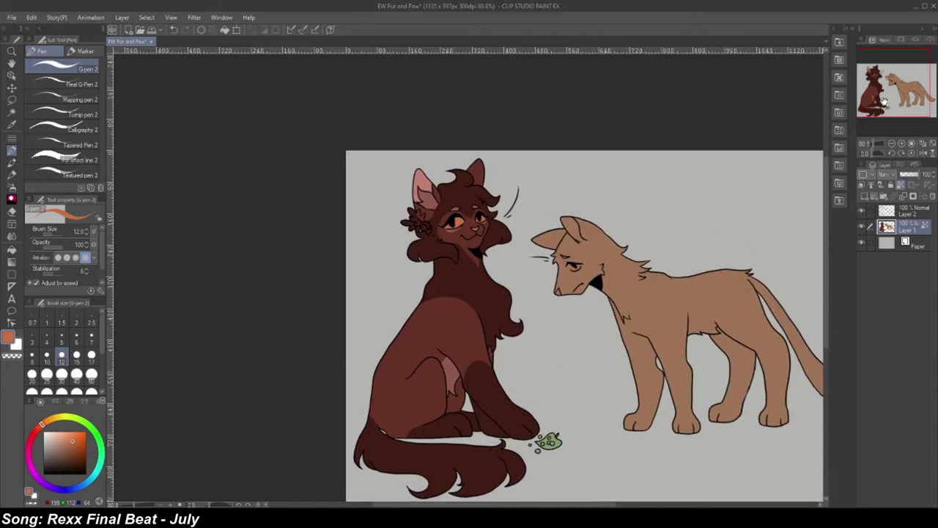
scroll(443, 190, "up", 5)
left_click(497, 349, "alt")
mouse_move(538, 417)
left_mouse_down()
mouse_move(544, 429)
mouse_move(564, 429)
mouse_move(568, 477)
left_mouse_up()
left_click(540, 447, "alt")
left_click_drag(578, 475, 578, 440)
left_click(528, 392, "alt")
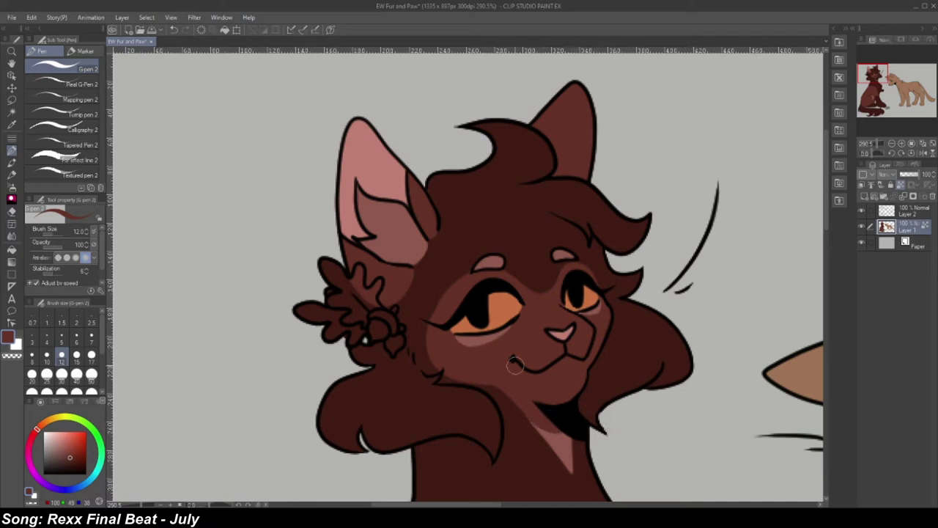
- Paint the oak leaves by the sitting cat's ear green, with the lower leaf in a more olive green
left_click(81, 420)
left_click(59, 449)
mouse_move(326, 267)
left_mouse_down()
mouse_move(351, 304)
mouse_move(347, 329)
mouse_move(359, 332)
mouse_move(378, 286)
mouse_move(372, 298)
mouse_move(355, 282)
mouse_move(360, 293)
left_mouse_up()
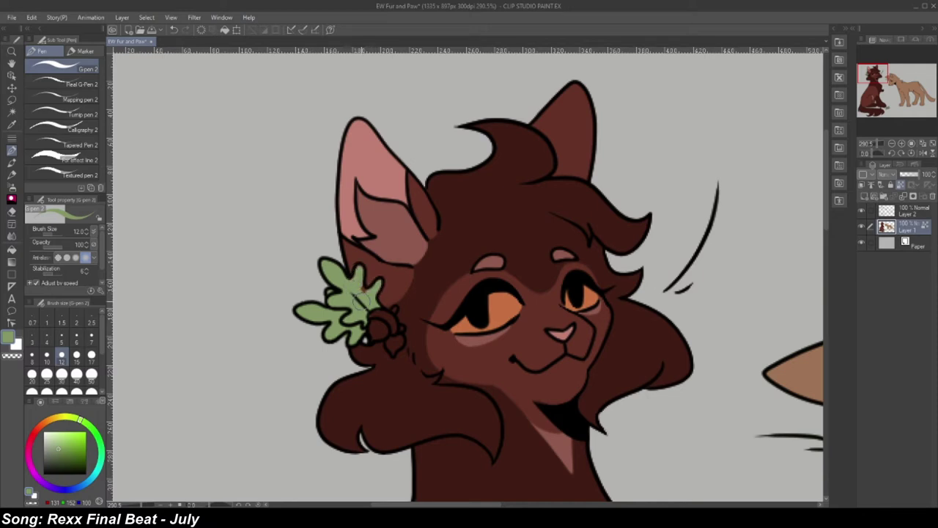
left_click(59, 453)
left_click(73, 417)
mouse_move(302, 312)
left_mouse_down()
mouse_move(340, 309)
mouse_move(329, 341)
mouse_move(326, 290)
mouse_move(348, 340)
left_mouse_up()
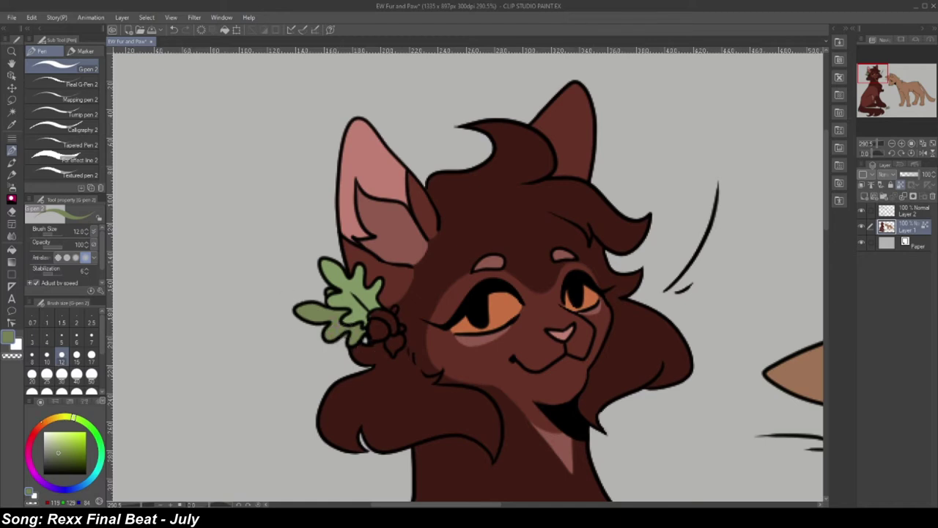
- Paint the acorns by the sitting cat's ear light brown with darker brown caps
left_click(45, 421)
left_click(60, 444)
mouse_move(389, 333)
left_mouse_down()
mouse_move(377, 329)
mouse_move(394, 352)
mouse_move(382, 324)
mouse_move(394, 342)
left_mouse_up()
left_click(61, 444)
left_click_drag(70, 433, 71, 454)
mouse_move(394, 326)
left_mouse_down()
mouse_move(373, 316)
mouse_move(398, 327)
left_mouse_up()
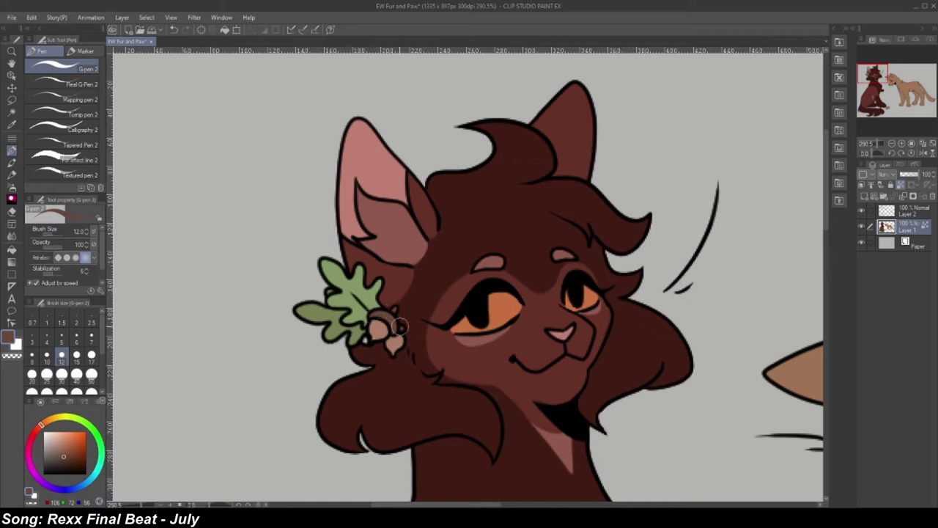
left_click(47, 420)
left_click(61, 451)
mouse_move(379, 324)
left_mouse_down()
mouse_move(385, 281)
mouse_move(396, 339)
left_mouse_up()
- Paint all the berries on and around the small leaf at the sitting cat's paws purple
left_click_drag(877, 144, 875, 144)
left_click_drag(872, 74, 886, 107)
left_click_drag(875, 144, 881, 144)
left_click(893, 110)
left_click_drag(892, 111, 888, 108)
left_click(39, 478)
left_click_drag(273, 262, 257, 265)
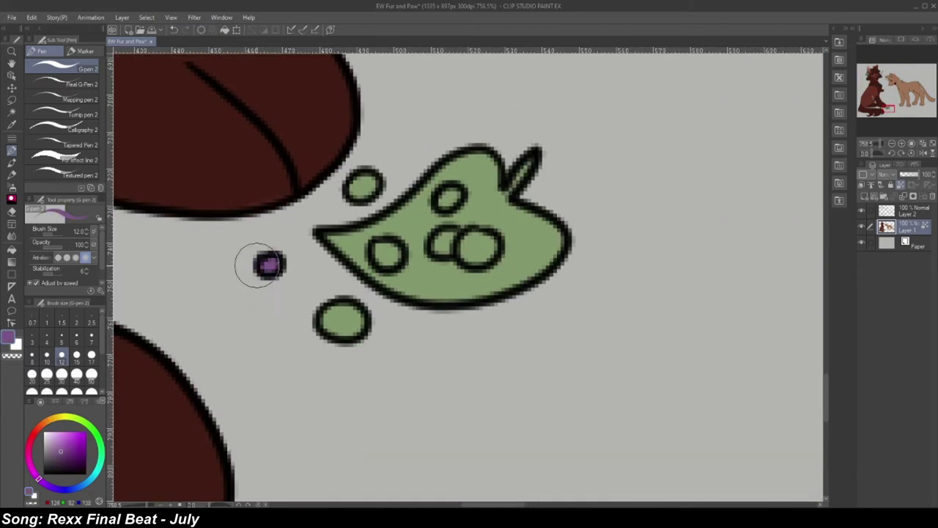
left_click_drag(333, 321, 357, 320)
left_click_drag(368, 183, 353, 191)
left_click_drag(383, 254, 392, 256)
left_click_drag(469, 250, 489, 247)
left_click_drag(447, 236, 438, 242)
left_click_drag(445, 202, 455, 195)
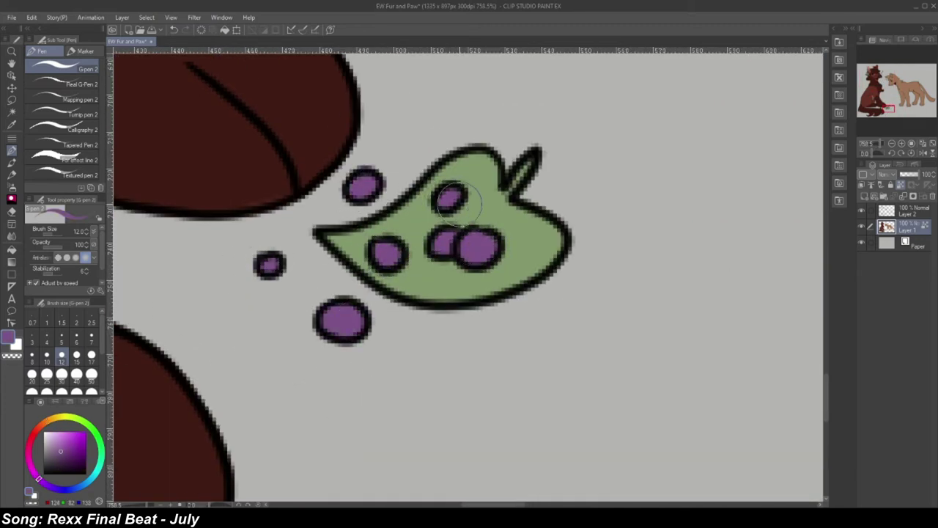
- Mix a darker green and repaint the leaf beneath the purple berries with it
left_click(423, 267, "alt")
left_click(60, 455)
mouse_move(524, 176)
left_mouse_down()
mouse_move(472, 172)
mouse_move(480, 205)
mouse_move(419, 235)
mouse_move(437, 273)
mouse_move(535, 253)
mouse_move(526, 234)
mouse_move(443, 194)
mouse_move(398, 223)
mouse_move(336, 228)
mouse_move(385, 290)
mouse_move(425, 296)
left_mouse_up()
- Try a pointed darker brown saddle marking on the standing cat's back and cover it with the base fur colour at brush size 40
left_click_drag(880, 144, 876, 143)
mouse_move(882, 88)
left_mouse_down()
mouse_move(873, 103)
mouse_move(876, 86)
mouse_move(905, 88)
left_mouse_up()
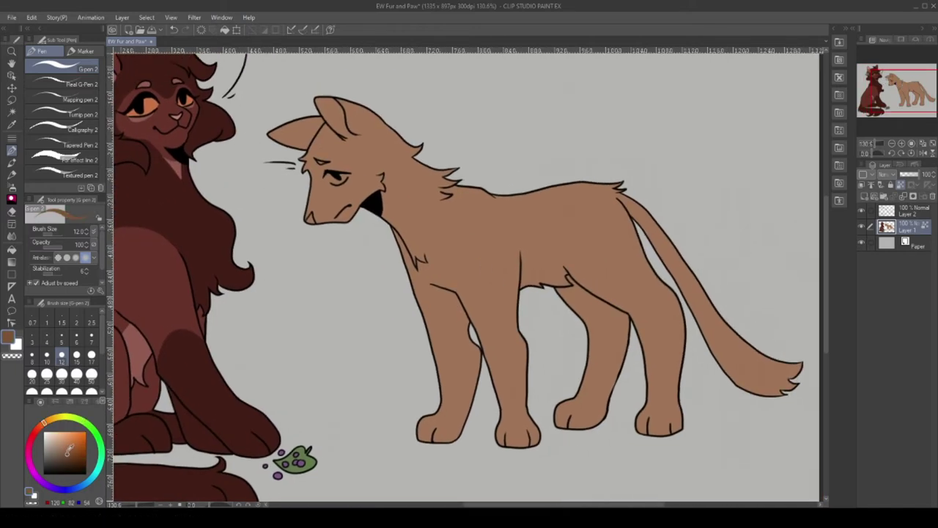
mouse_move(462, 191)
left_mouse_down()
mouse_move(498, 246)
mouse_move(526, 193)
mouse_move(469, 192)
mouse_move(497, 240)
mouse_move(503, 210)
mouse_move(504, 260)
mouse_move(505, 245)
left_mouse_up()
left_click(469, 227, "alt")
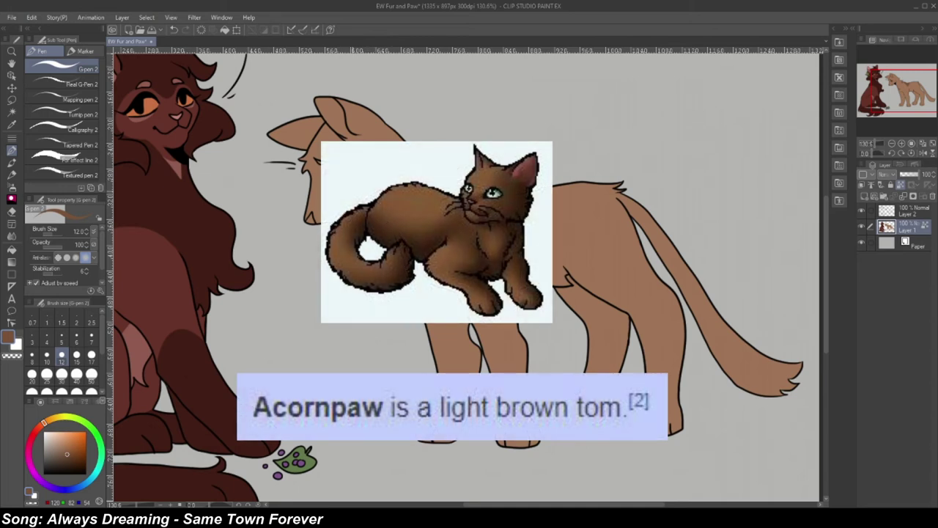
mouse_move(617, 190)
left_mouse_down()
mouse_move(555, 233)
mouse_move(555, 208)
left_mouse_up()
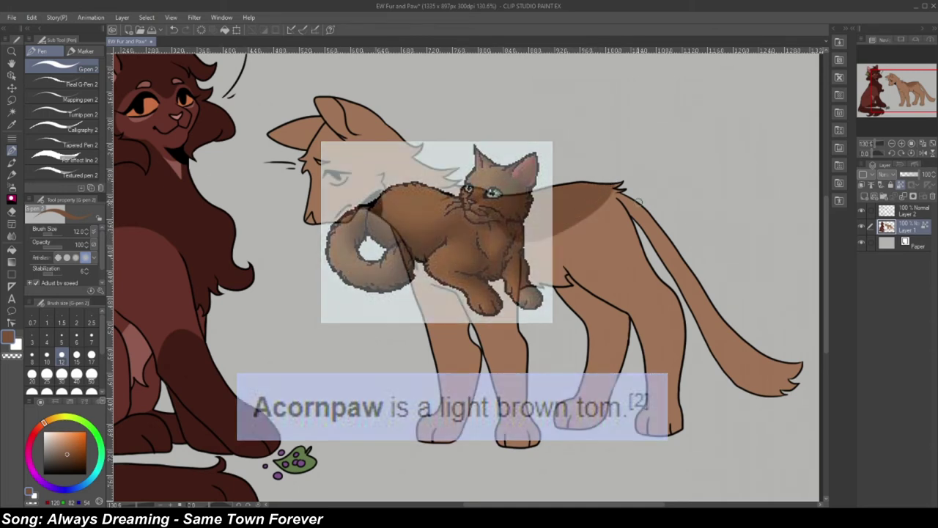
left_click(613, 208, "alt")
mouse_move(614, 189)
left_mouse_down()
mouse_move(506, 241)
mouse_move(604, 205)
left_mouse_up()
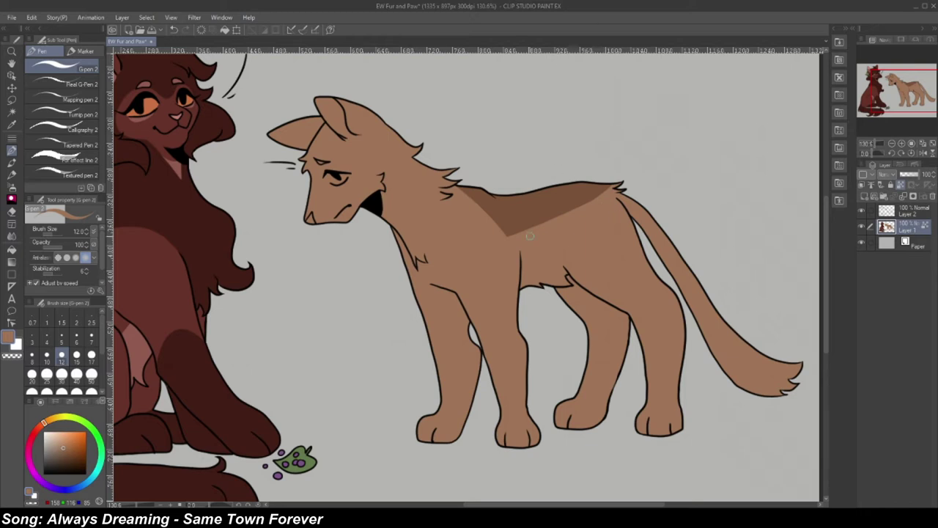
left_click(76, 375)
mouse_move(469, 194)
left_mouse_down()
mouse_move(488, 217)
mouse_move(533, 185)
mouse_move(509, 200)
mouse_move(633, 185)
mouse_move(561, 194)
left_mouse_up()
left_click(561, 195, "alt")
left_click(469, 234, "alt")
- Paint the standing cat's ears, forehead, muzzle bridge and nape in a darker brown, shaping the edges with the base colour
left_click(66, 455)
mouse_move(314, 196)
left_mouse_down()
mouse_move(314, 208)
mouse_move(323, 167)
mouse_move(352, 169)
mouse_move(385, 142)
mouse_move(293, 107)
left_mouse_up()
left_click(350, 189, "alt")
mouse_move(351, 192)
left_mouse_down()
mouse_move(364, 186)
mouse_move(346, 185)
left_mouse_up()
left_click_drag(415, 147, 391, 172)
left_click_drag(339, 187, 327, 231)
left_click(336, 148, "alt")
- Extend the darker brown from the neck to a point behind the shoulder and clean its lower edge at brush size 12
mouse_move(455, 177)
left_mouse_down()
mouse_move(510, 250)
mouse_move(496, 206)
mouse_move(506, 270)
mouse_move(514, 271)
mouse_move(442, 201)
mouse_move(526, 282)
left_mouse_up()
left_click(429, 203, "alt")
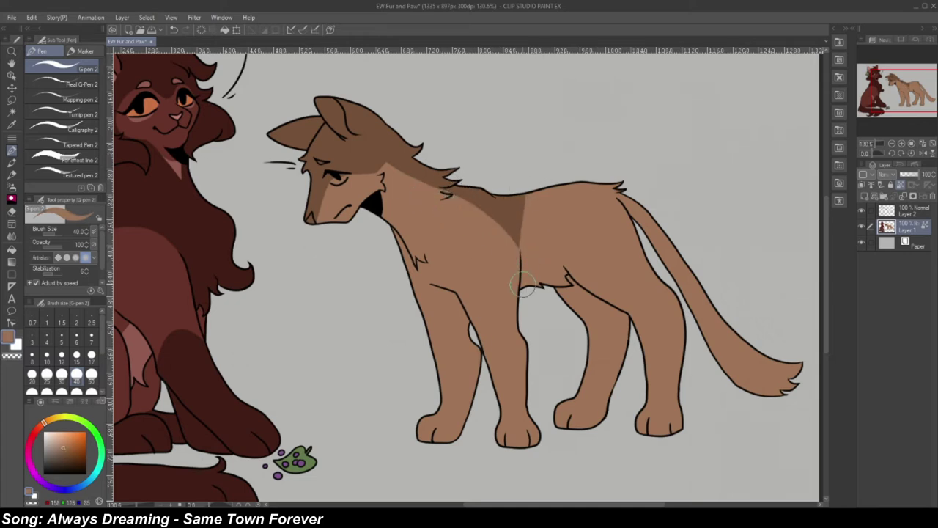
scroll(411, 183, "up", 5)
left_click(62, 357)
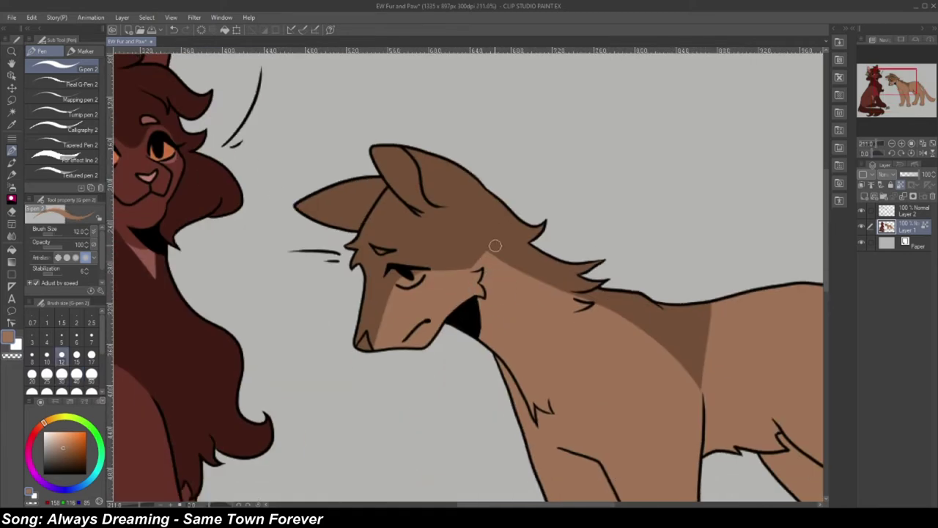
left_click(499, 250, "alt")
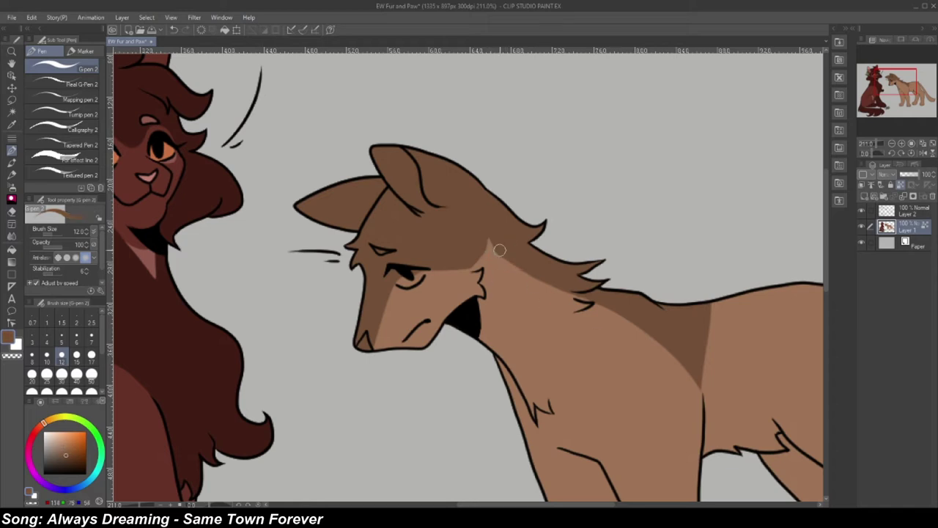
left_click_drag(505, 261, 587, 302)
left_click(538, 309, "alt")
left_click_drag(494, 256, 606, 329)
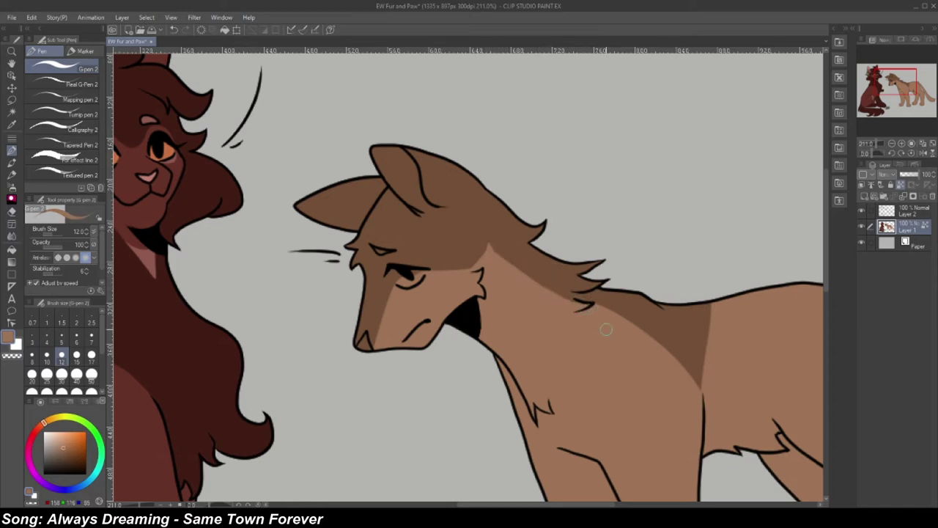
- Paint a darker brown stripe along the standing cat's rear back and the upper edge of its tail, trimming the lower edge
mouse_move(895, 84)
left_mouse_down()
mouse_move(913, 97)
mouse_move(906, 90)
left_mouse_up()
mouse_move(424, 206)
left_mouse_down()
mouse_move(565, 179)
mouse_move(467, 177)
mouse_move(575, 195)
mouse_move(498, 191)
mouse_move(564, 189)
mouse_move(540, 175)
mouse_move(637, 247)
left_mouse_up()
left_click(496, 200, "alt")
mouse_move(458, 205)
left_mouse_down()
mouse_move(522, 192)
mouse_move(564, 200)
left_mouse_up()
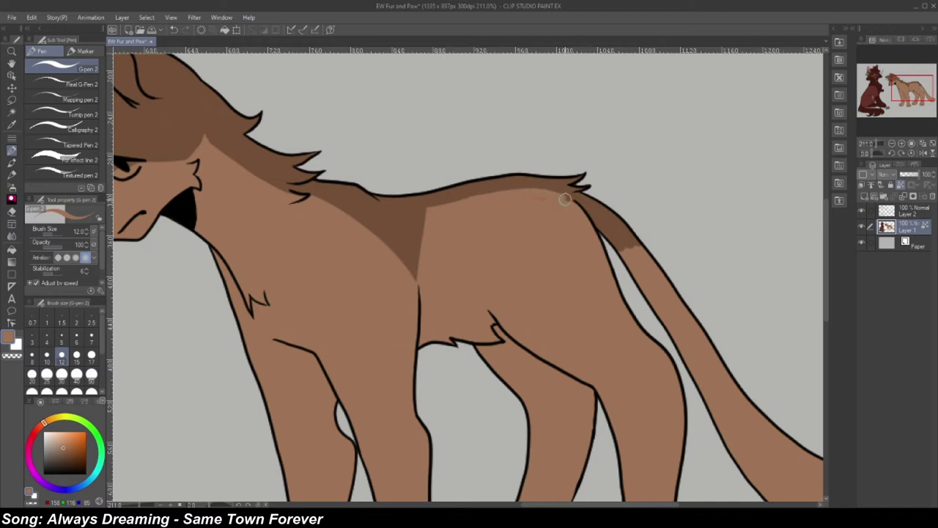
left_click_drag(914, 96, 925, 102)
left_click_drag(469, 123, 522, 164)
left_click_drag(475, 119, 545, 196)
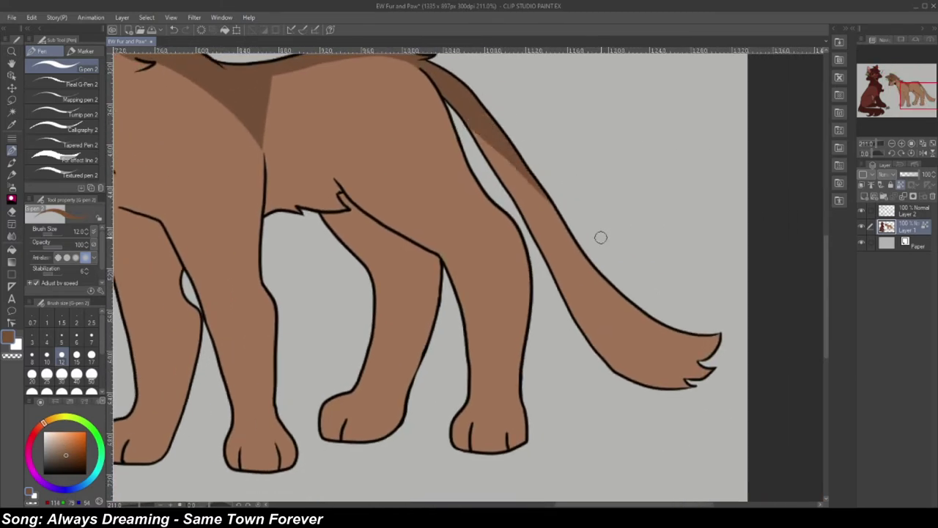
- Paint the standing cat's far front paw darker brown and trim the marking with the base fur colour
left_click_drag(913, 96, 907, 96)
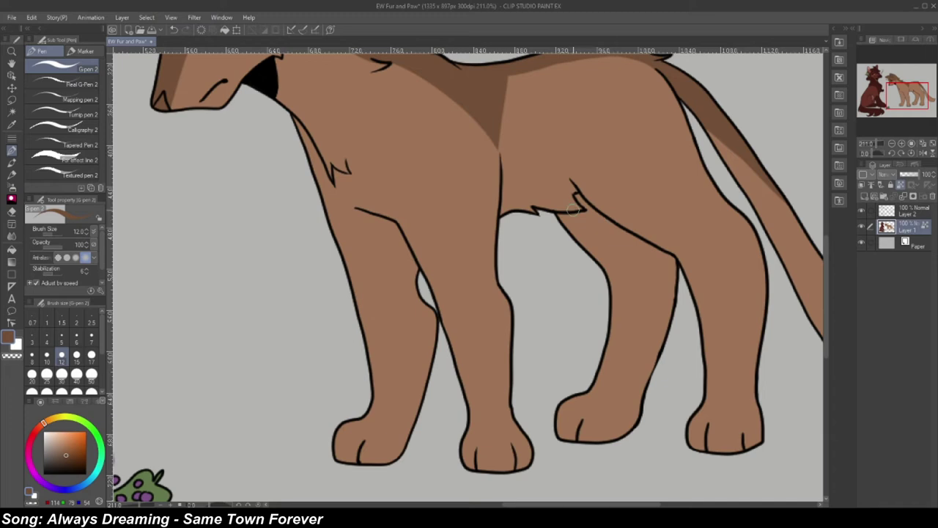
left_click_drag(576, 210, 650, 250)
key("ctrl+z")
mouse_move(369, 422)
left_mouse_down()
mouse_move(382, 465)
mouse_move(354, 467)
mouse_move(368, 423)
mouse_move(383, 435)
mouse_move(359, 407)
mouse_move(402, 439)
left_mouse_up()
left_click(387, 420, "alt")
left_click(386, 451, "alt")
- Paint a darker brown sock on the standing cat's near front leg and darken the toes of its far hind paw
mouse_move(461, 363)
left_mouse_down()
mouse_move(487, 360)
mouse_move(476, 433)
mouse_move(517, 452)
mouse_move(500, 356)
mouse_move(534, 336)
left_mouse_up()
left_click(398, 414, "alt")
left_click_drag(478, 334, 452, 360)
left_click(500, 375, "alt")
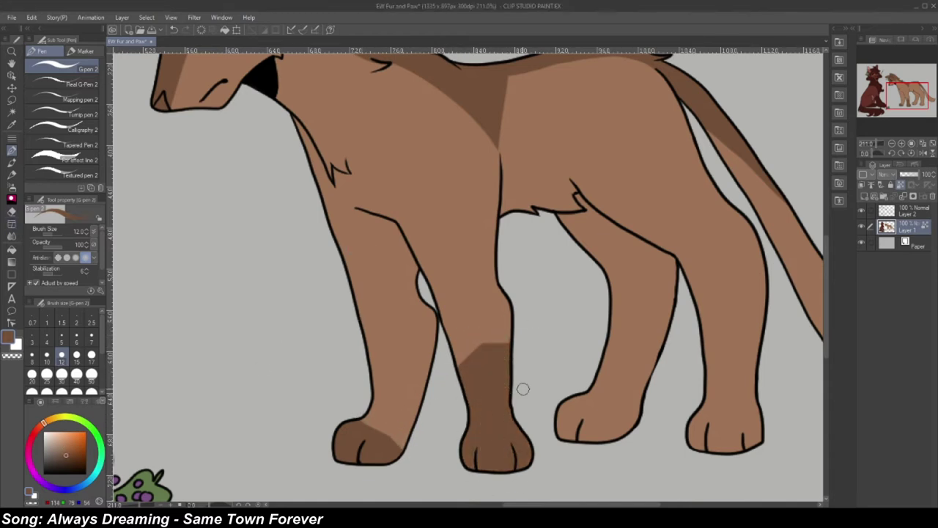
left_click_drag(581, 428, 642, 437)
left_click(595, 410, "alt")
- Mix a light tan and paint the standing cat's chin and the front of its throat and chest with it
scroll(591, 433, "down", 6)
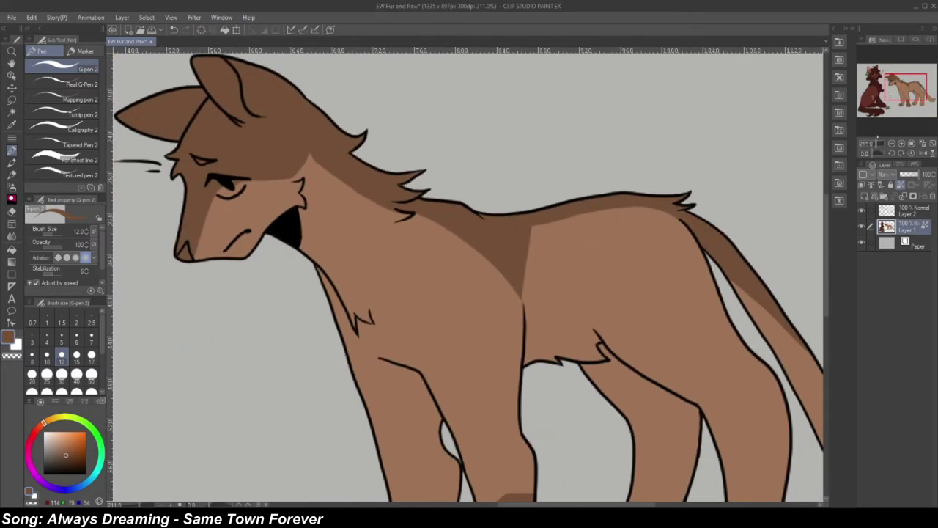
scroll(339, 180, "up", 3)
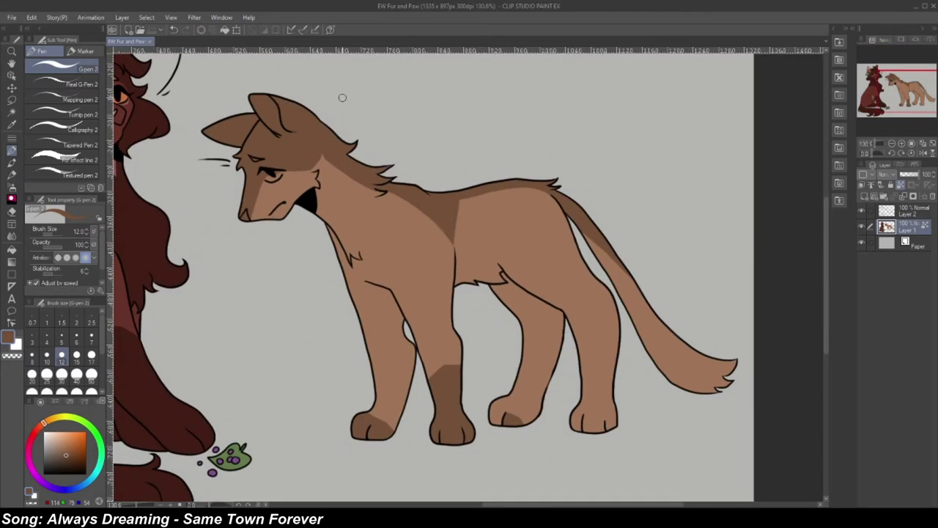
left_click(781, 247)
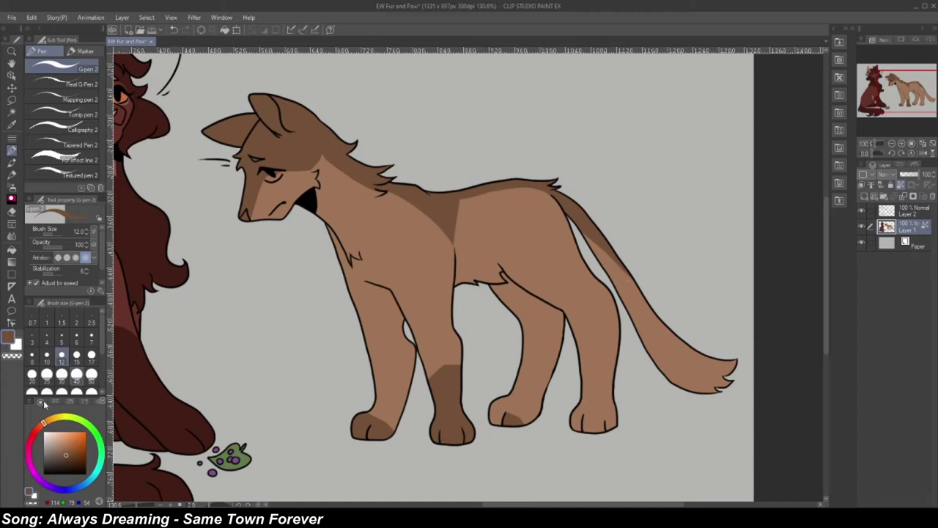
left_click(63, 446)
left_click(52, 440)
mouse_move(383, 235)
left_mouse_down()
mouse_move(393, 261)
mouse_move(382, 247)
left_mouse_up()
key("ctrl+z")
left_click(57, 440)
key("ctrl+z")
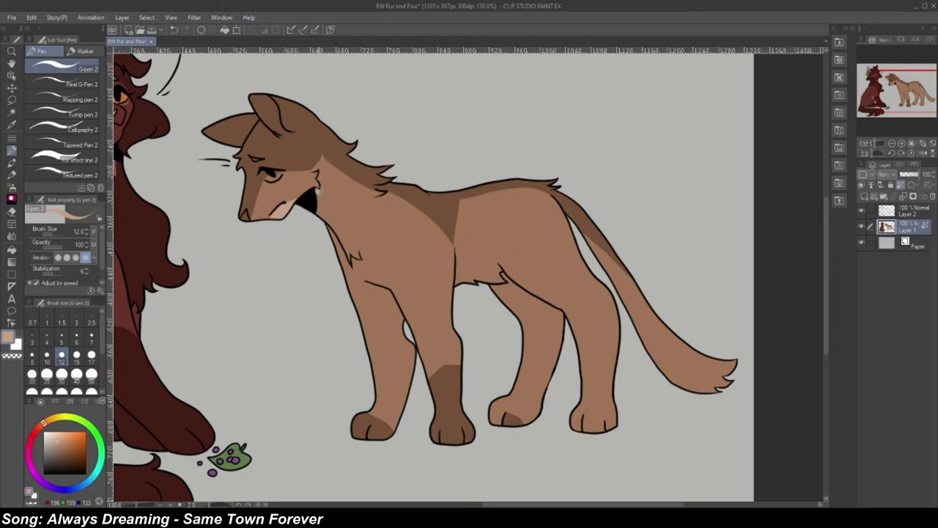
left_click_drag(318, 189, 351, 256)
left_click_drag(332, 225, 318, 198)
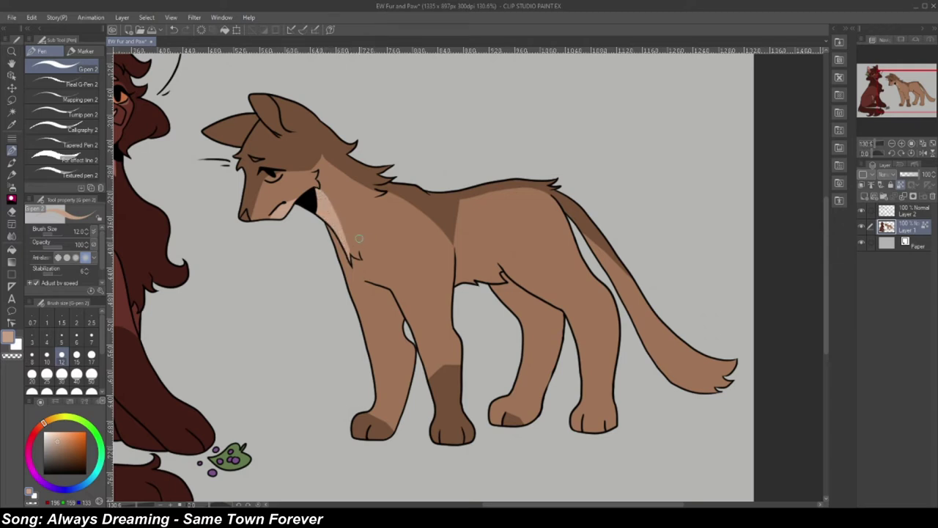
- Paint light tan on the standing cat's belly, far inner thigh and far inner foreleg, trimming the edges with the base colour
mouse_move(456, 272)
left_mouse_down()
mouse_move(491, 265)
mouse_move(473, 273)
mouse_move(510, 274)
mouse_move(509, 261)
mouse_move(551, 309)
mouse_move(501, 275)
left_mouse_up()
left_click(491, 253, "alt")
left_click(466, 273, "alt")
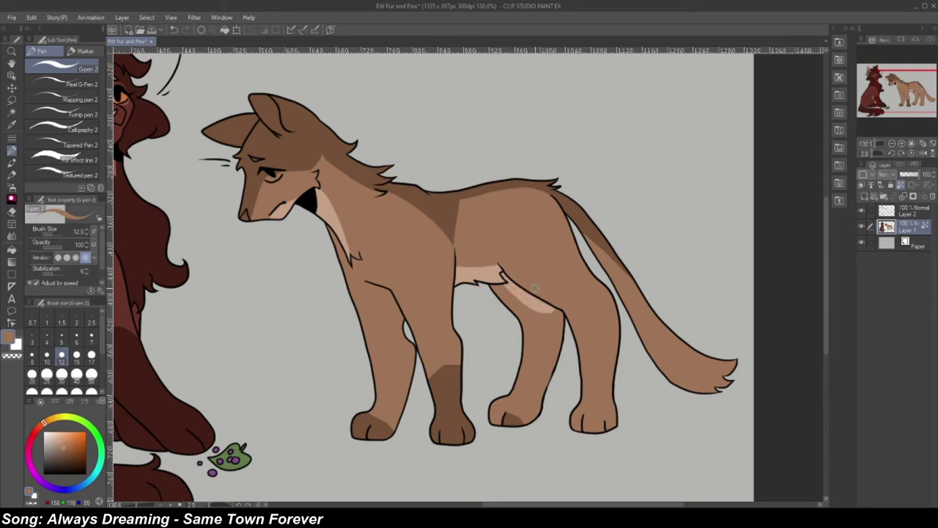
mouse_move(370, 285)
left_mouse_down()
mouse_move(400, 338)
mouse_move(388, 293)
mouse_move(390, 310)
mouse_move(368, 283)
left_mouse_up()
left_click(358, 283, "alt")
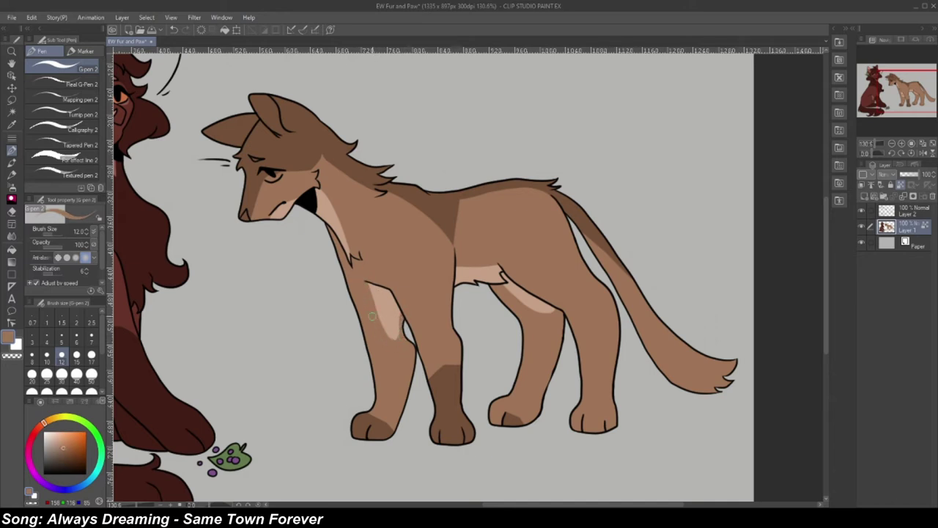
- Paint the standing cat's tail tip and the underside of its tail end light tan
left_click(395, 304, "alt")
mouse_move(663, 338)
left_mouse_down()
mouse_move(660, 359)
mouse_move(682, 382)
mouse_move(724, 387)
mouse_move(707, 371)
mouse_move(675, 370)
left_mouse_up()
left_click(644, 323, "alt")
left_click_drag(636, 323, 709, 355)
mouse_move(658, 342)
left_mouse_down()
mouse_move(712, 369)
mouse_move(692, 359)
mouse_move(715, 359)
left_mouse_up()
left_click(688, 376, "alt")
- Shape a jagged boundary between the light tan tail tip and the base brown, alternating the two colours
left_click(681, 352, "alt")
left_click_drag(661, 349, 686, 370)
left_click(683, 372, "alt")
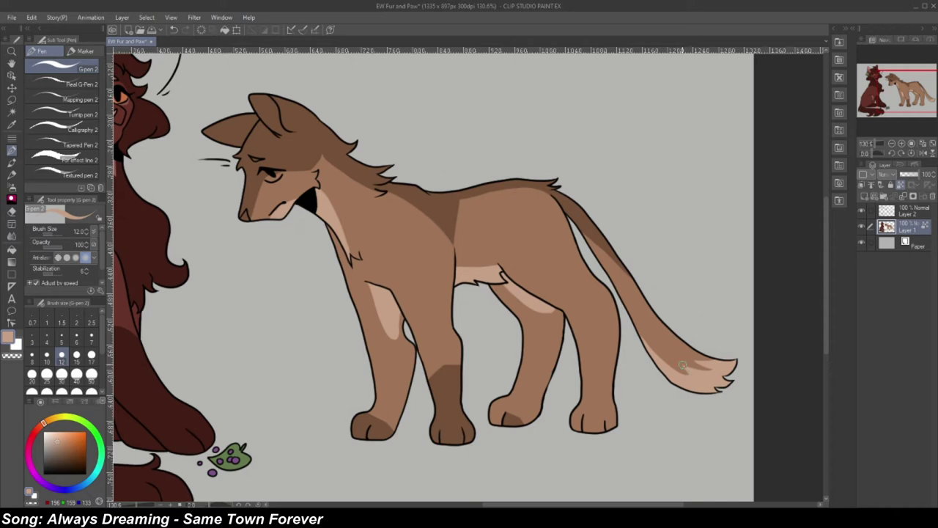
left_click(680, 361, "alt")
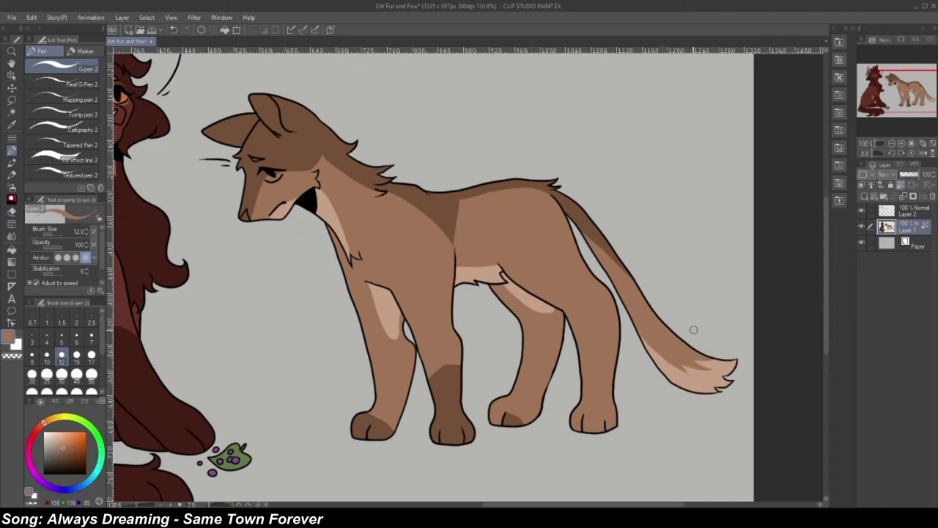
left_click(703, 371, "alt")
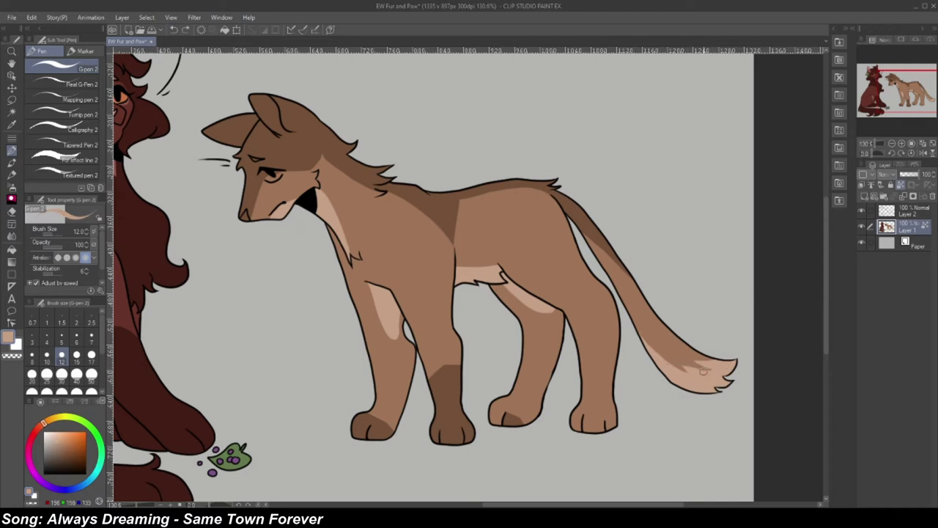
left_click(700, 360, "alt")
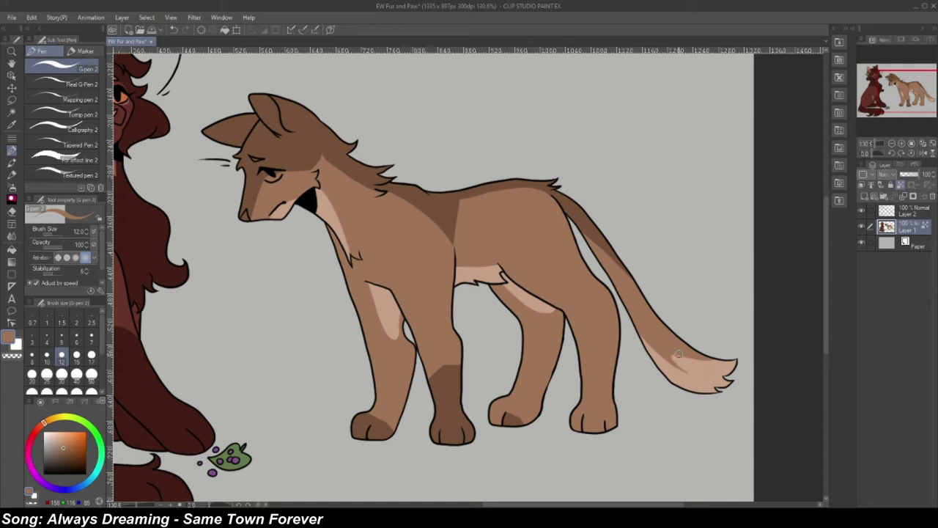
left_click(699, 370, "alt")
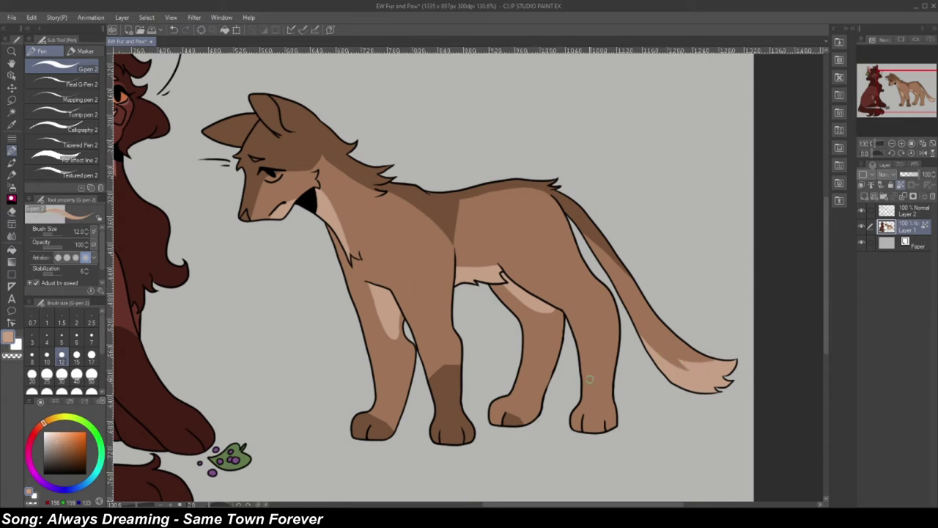
- Paint a light tan stocking on the standing cat's near hind leg from the paw to the hock
left_click_drag(586, 415, 585, 425)
mouse_move(581, 311)
left_mouse_down()
mouse_move(613, 290)
mouse_move(610, 434)
mouse_move(588, 350)
mouse_move(605, 317)
mouse_move(600, 299)
mouse_move(571, 311)
mouse_move(623, 299)
mouse_move(572, 307)
mouse_move(614, 299)
mouse_move(606, 306)
left_mouse_up()
left_click(584, 272, "alt")
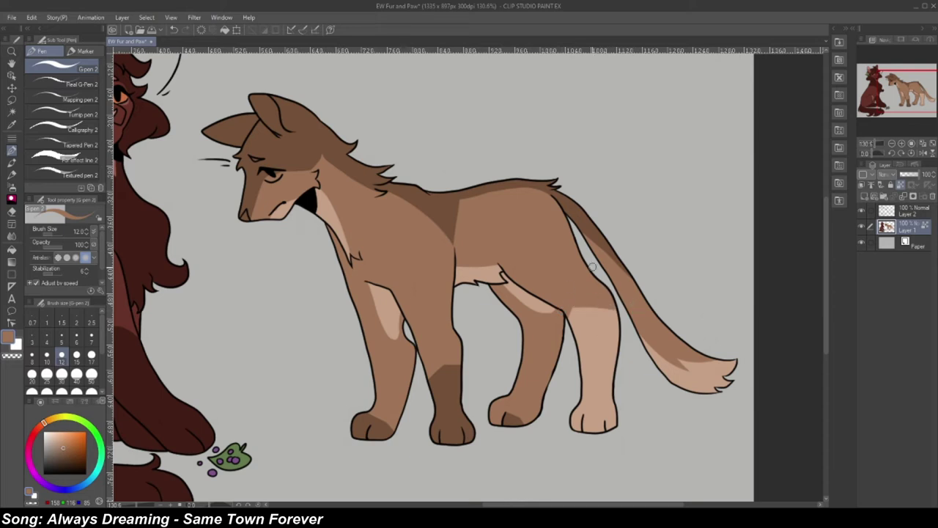
- Mix a reddish brown and paint the standing cat's near inner ear and nose with it
scroll(255, 104, "up", 2)
left_click(39, 426)
mouse_move(253, 94)
left_mouse_down()
mouse_move(283, 129)
mouse_move(272, 129)
left_mouse_up()
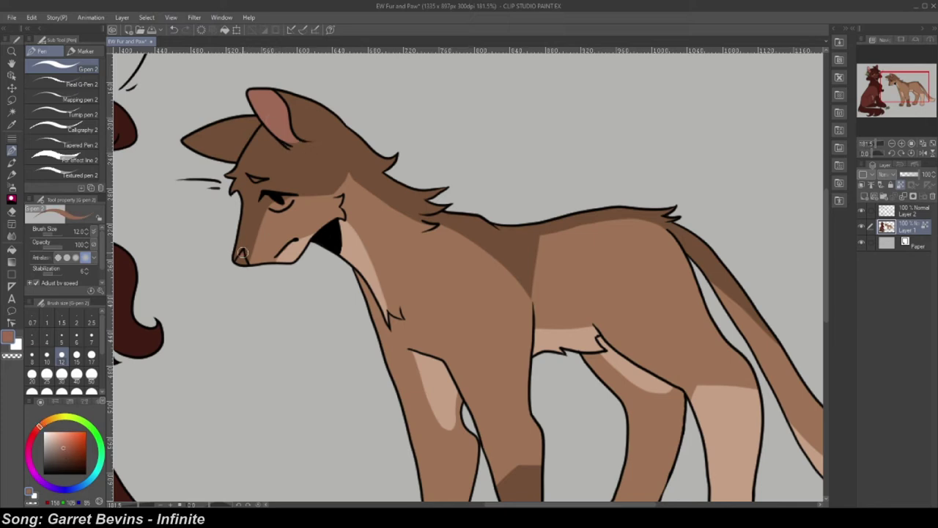
- Paint the outer part of the standing cat's far ear in the base fur colour, keeping the ear's inner part darker brown
left_click(272, 227, "alt")
mouse_move(236, 118)
left_mouse_down()
mouse_move(203, 171)
mouse_move(190, 138)
mouse_move(220, 182)
mouse_move(230, 151)
left_mouse_up()
left_click(249, 136, "alt")
left_click(220, 150, "alt")
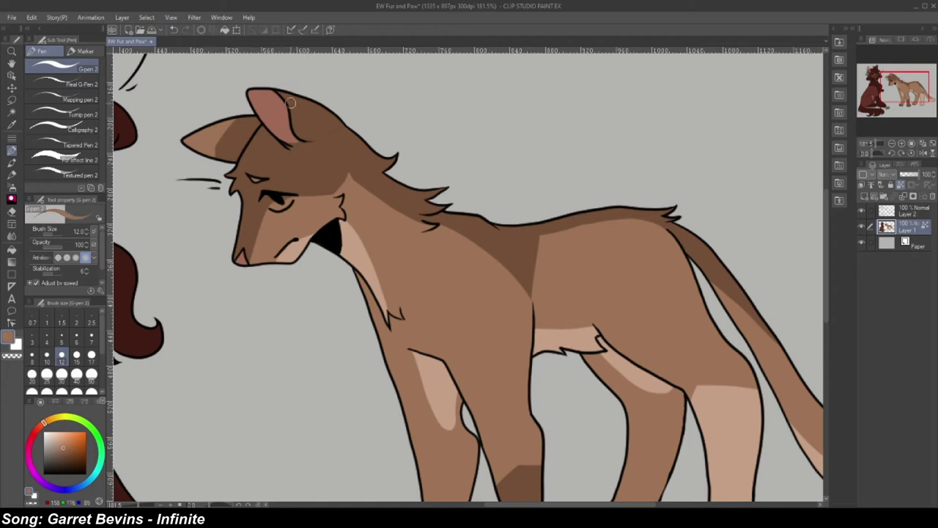
- Paint the tip behind the standing cat's near ear in the base fur colour sampled from the cat
left_click(308, 225, "alt")
left_click(238, 141, "alt")
left_click(214, 139, "alt")
left_click_drag(235, 117, 207, 158)
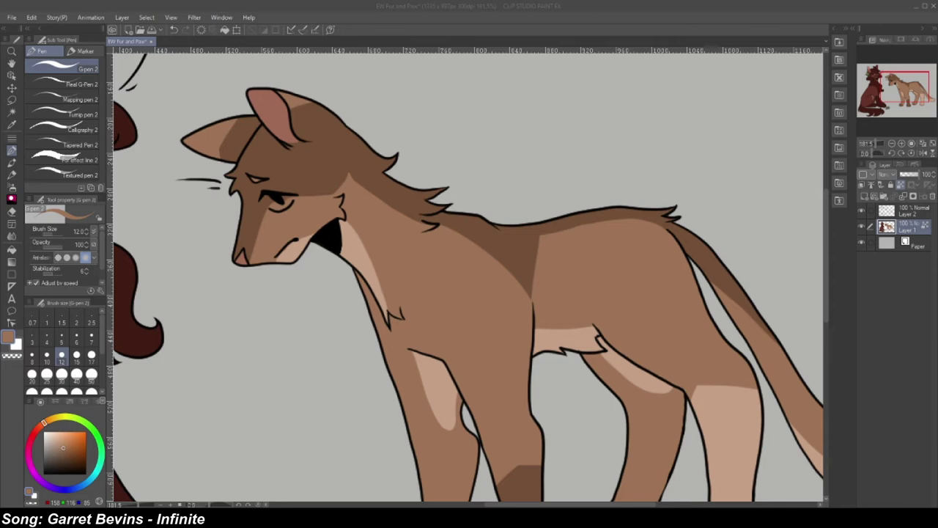
- Mix a mint green and paint the standing cat's iris with it
left_click(101, 453)
left_click(67, 436)
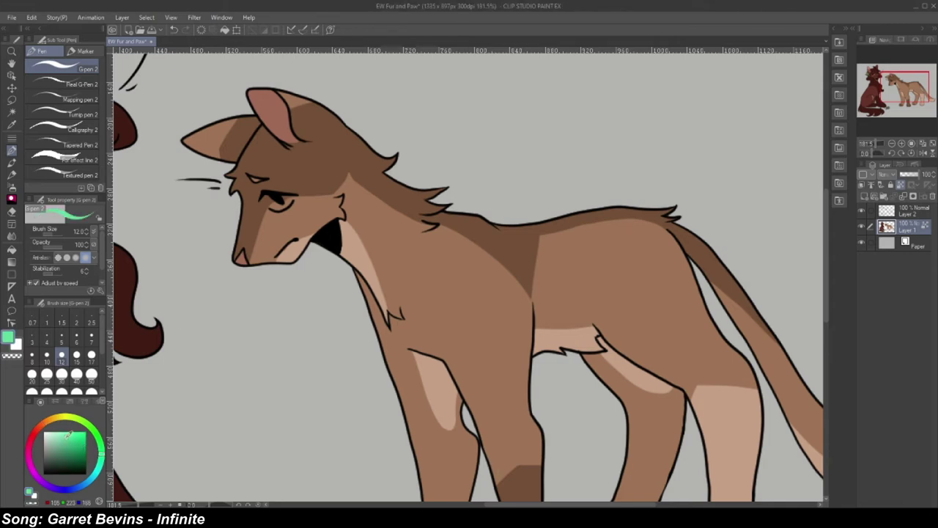
mouse_move(912, 82)
left_mouse_down()
mouse_move(887, 81)
mouse_move(901, 85)
left_mouse_up()
left_click(65, 441)
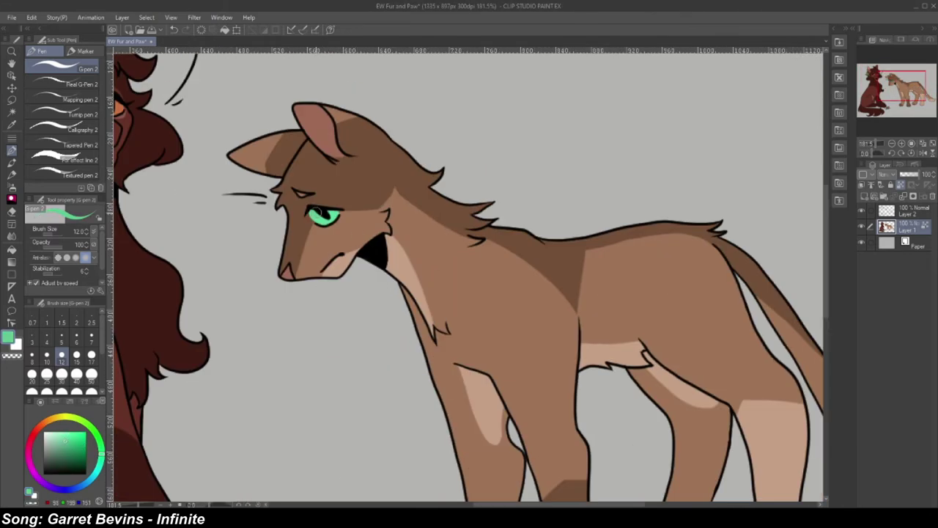
scroll(343, 218, "down", 4)
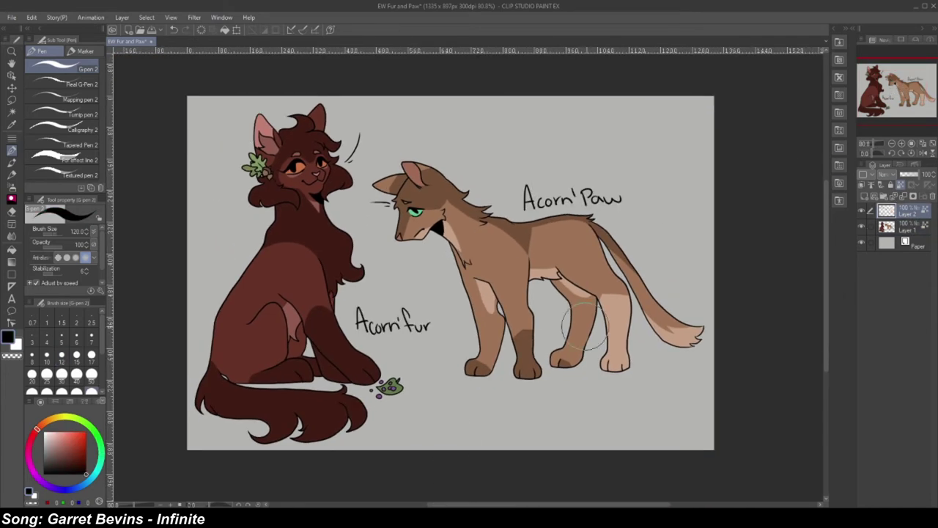
- Erase the hand-lettered Acorn'fur name between the cats and letter it again with the pen
scroll(431, 287, "up", 3)
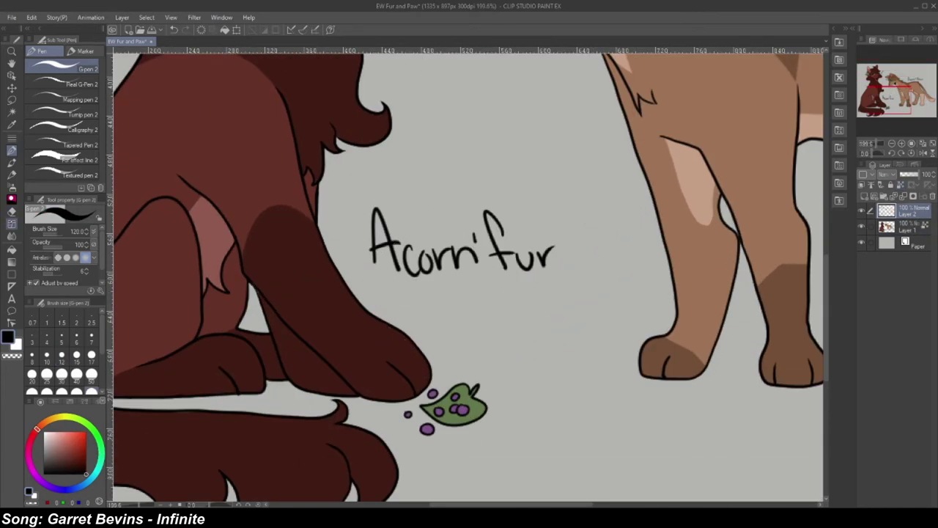
left_click(11, 211)
left_click(77, 375)
left_click_drag(385, 224, 546, 257)
left_click(910, 77)
left_click_drag(911, 77, 878, 96)
key("p")
mouse_move(429, 336)
left_mouse_down()
mouse_move(445, 290)
mouse_move(493, 223)
left_mouse_up()
left_click(918, 85)
left_click_drag(918, 83, 919, 85)
- Lasso the Acorn'Paw lettering, reposition it above the standing cat's back, and save the drawing
left_click(12, 101)
mouse_move(356, 201)
left_mouse_down()
mouse_move(528, 256)
mouse_move(359, 150)
left_mouse_up()
left_click(565, 293)
left_click_drag(586, 235, 519, 245)
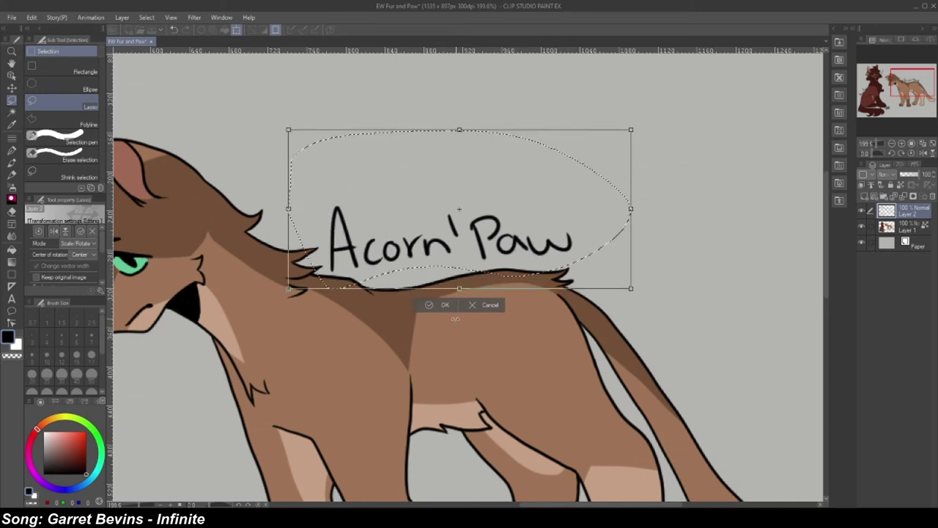
left_click(443, 304)
left_click(417, 304)
scroll(507, 231, "down", 5)
left_click(151, 30)
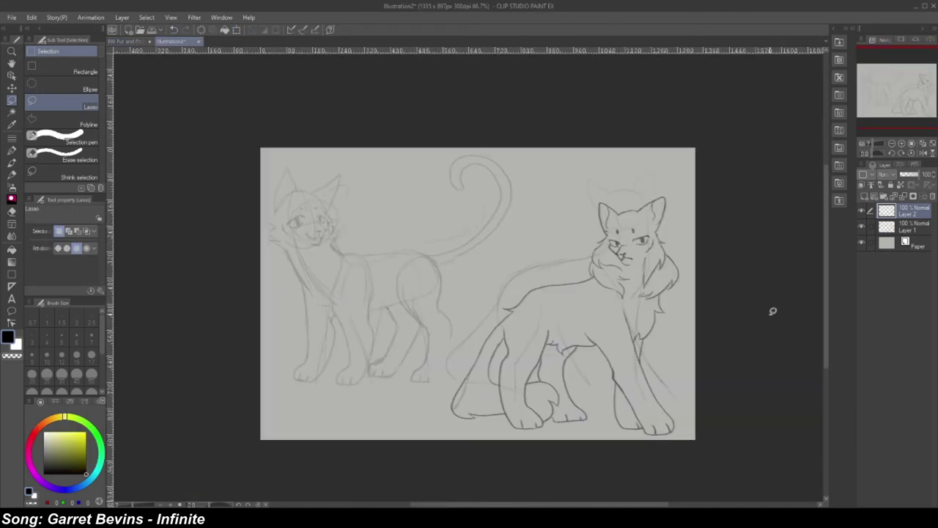
- Lower the opacity of the cat sketch layer, Layer 1, to 64% in the second illustration
scroll(733, 280, "up", 2)
left_click(915, 175)
key("ctrl+z")
left_click(910, 227)
left_click_drag(914, 174, 912, 176)
scroll(555, 172, "up", 2)
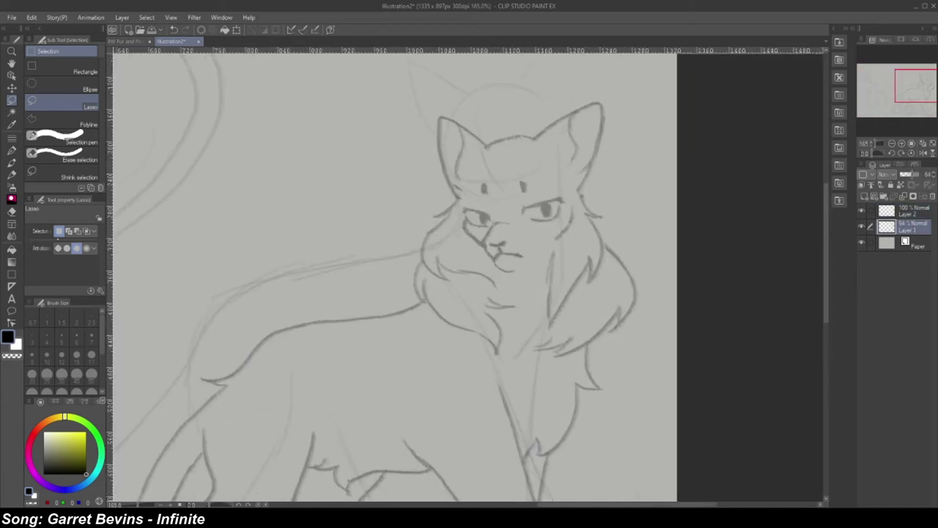
- Ink the left ear, its inner fold and the left cheek fur of the cat's head on Layer 2 with a size 6 G-pen
key("p")
mouse_move(490, 150)
left_mouse_down()
mouse_move(440, 119)
mouse_move(451, 192)
left_mouse_up()
key("ctrl+z")
key("alt+bracketright")
mouse_move(490, 151)
left_mouse_down()
mouse_move(440, 117)
mouse_move(454, 194)
left_mouse_up()
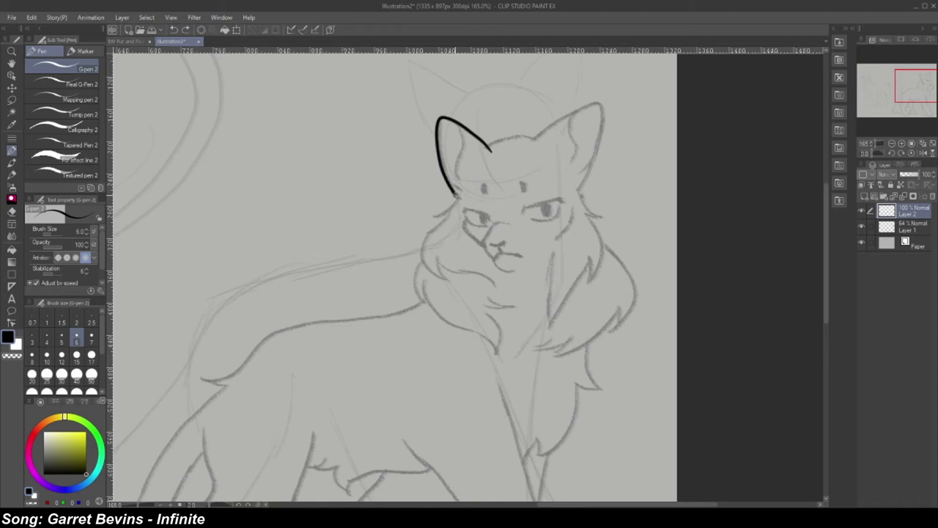
mouse_move(463, 136)
left_mouse_down()
mouse_move(462, 176)
mouse_move(433, 214)
mouse_move(439, 280)
mouse_move(499, 285)
left_mouse_up()
- Try to ink the right ear, right cheek fur, forehead line and right eye over the sketch
mouse_move(528, 148)
left_mouse_down()
mouse_move(558, 122)
mouse_move(601, 111)
mouse_move(580, 190)
mouse_move(603, 216)
left_mouse_up()
mouse_move(604, 217)
left_mouse_down()
mouse_move(599, 272)
mouse_move(592, 255)
mouse_move(554, 292)
left_mouse_up()
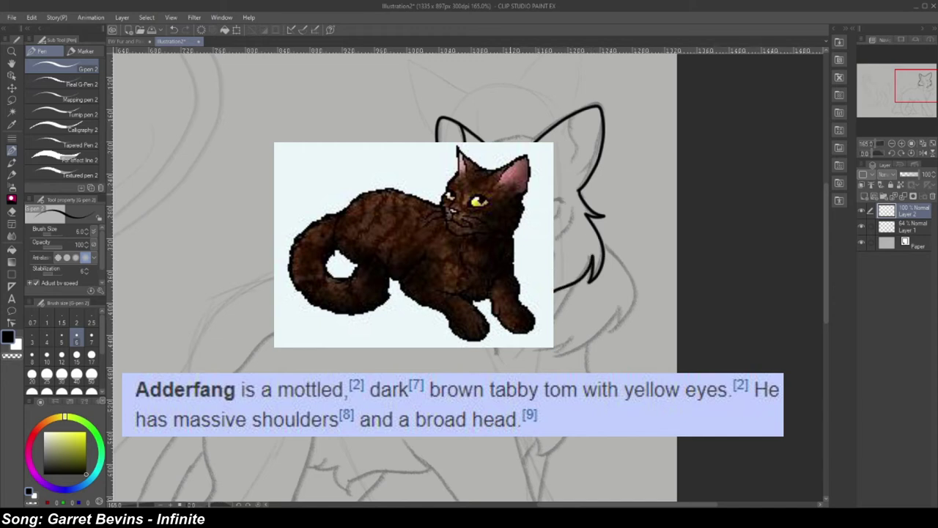
key("e")
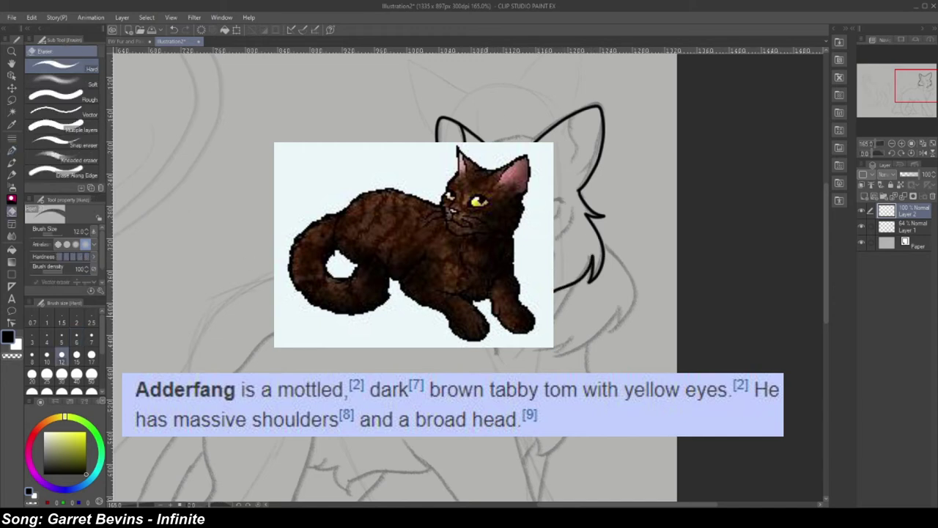
key("p")
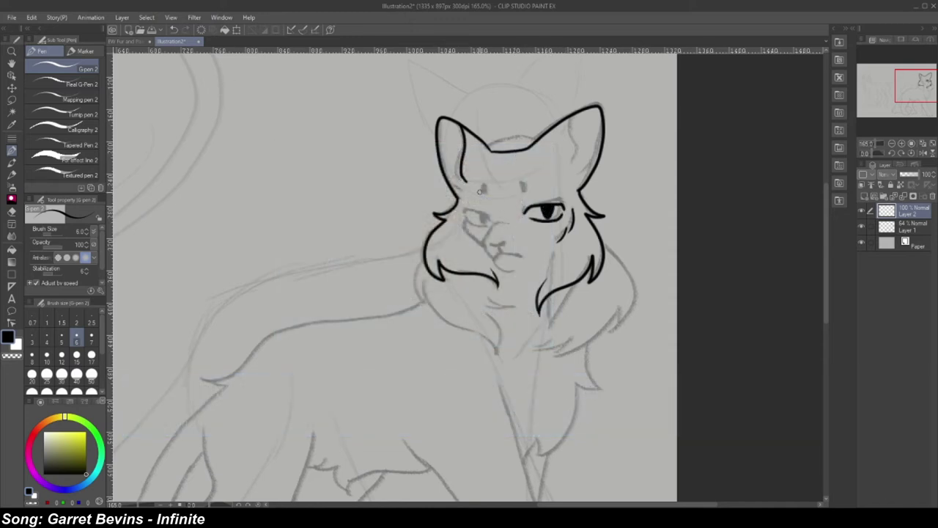
left_click_drag(568, 121, 574, 174)
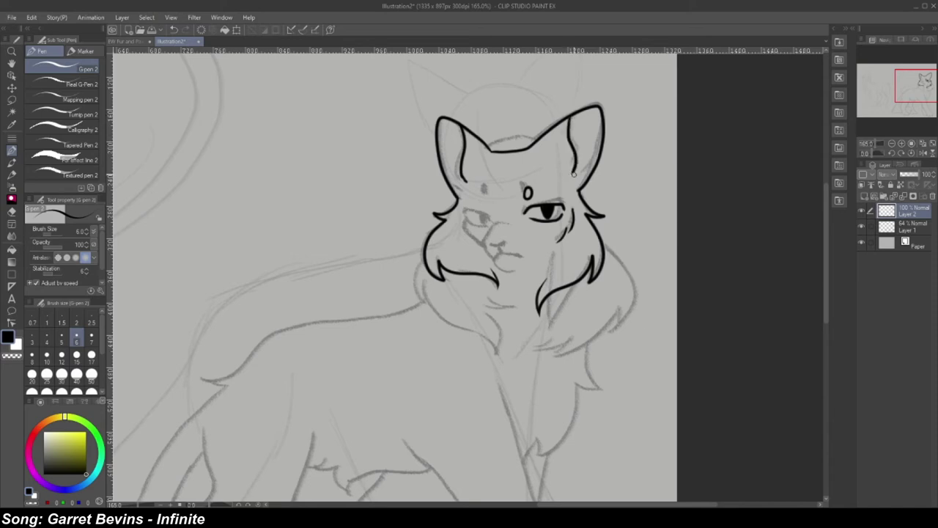
- Undo the line work on the right half of the head back to the left ear and left cheek fur
key("ctrl+z")
key("ctrl+z")
key("ctrl+z")
key("ctrl+z")
key("ctrl+z")
key("ctrl+z")
key("ctrl+z")
key("ctrl+z")
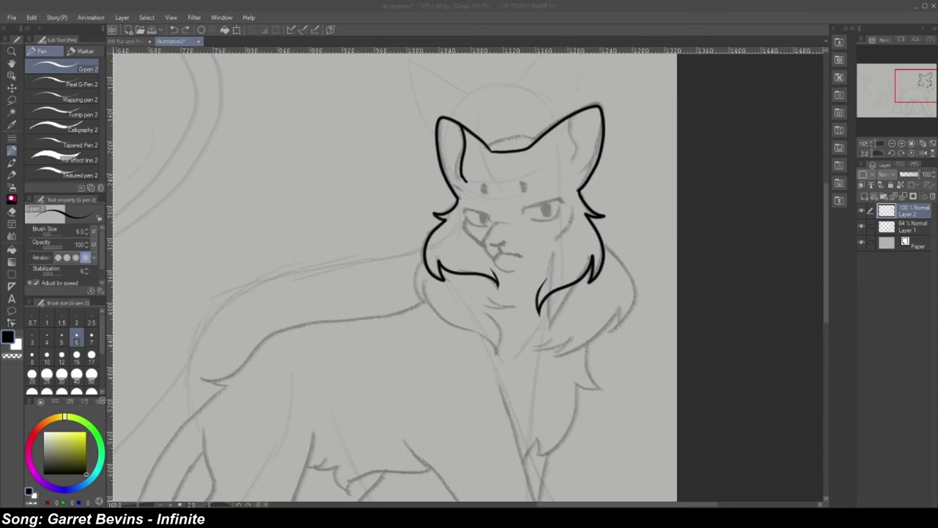
key("ctrl+z")
key("ctrl+z")
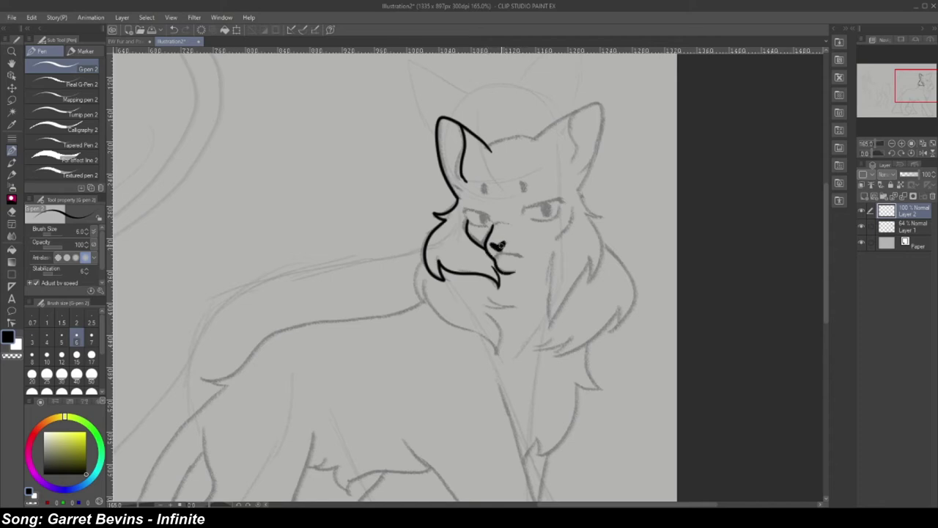
- Ink the cat's left eye with a solid pupil and the small oval brow spot above it
left_click(881, 144)
left_click_drag(925, 74, 924, 80)
mouse_move(440, 302)
left_mouse_down()
mouse_move(394, 288)
mouse_move(411, 312)
mouse_move(431, 294)
mouse_move(426, 302)
left_mouse_up()
mouse_move(436, 259)
left_mouse_down()
mouse_move(441, 276)
mouse_move(435, 260)
left_mouse_up()
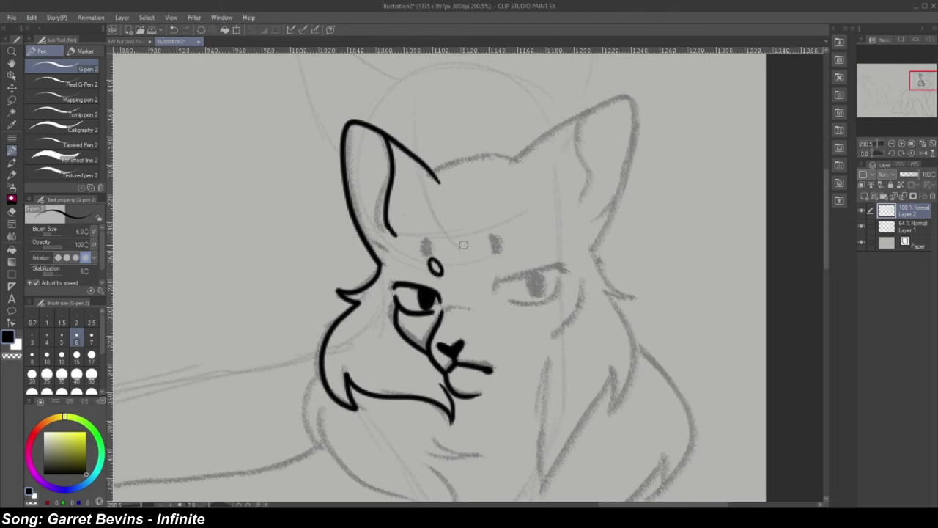
- Ink the cat's right eye with a solid pupil and a matching oval brow spot above it
mouse_move(487, 297)
left_mouse_down()
mouse_move(540, 282)
mouse_move(563, 292)
left_mouse_up()
mouse_move(561, 302)
left_mouse_down()
mouse_move(539, 317)
mouse_move(552, 309)
mouse_move(503, 304)
mouse_move(534, 312)
mouse_move(559, 301)
mouse_move(525, 286)
left_mouse_up()
key("ctrl+z")
key("ctrl+z")
mouse_move(494, 256)
left_mouse_down()
mouse_move(502, 265)
mouse_move(493, 257)
left_mouse_up()
- Lasso the eyes, brow spots, nose and mouth together and move them slightly up on the face
key("m")
mouse_move(583, 301)
left_mouse_down()
mouse_move(385, 329)
mouse_move(483, 414)
left_mouse_up()
key("ctrl+t")
left_click_drag(511, 365, 511, 355)
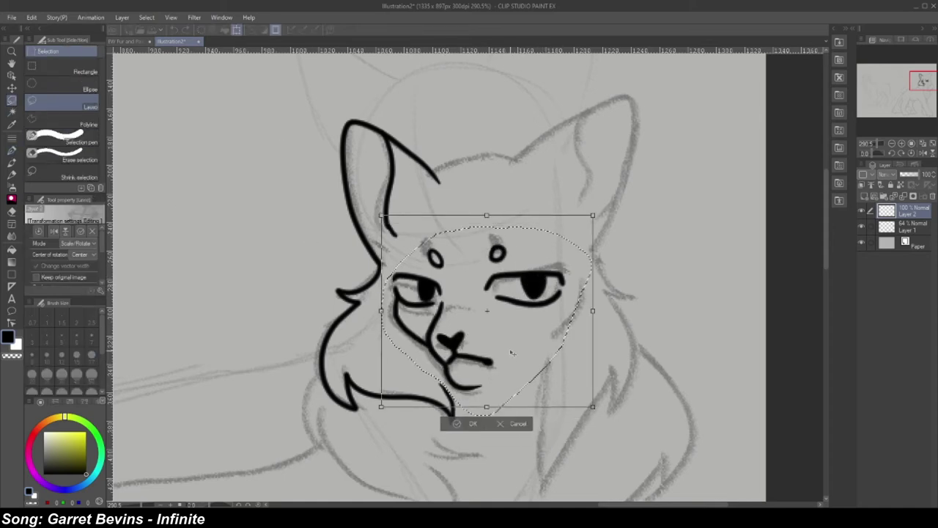
key("Return")
key("ctrl+d")
- Try to ink the forehead line and the right ear freehand
left_click(12, 151)
mouse_move(439, 181)
left_mouse_down()
mouse_move(532, 164)
mouse_move(612, 106)
mouse_move(593, 246)
left_mouse_up()
key("ctrl+z")
mouse_move(429, 175)
left_mouse_down()
mouse_move(533, 179)
mouse_move(623, 104)
mouse_move(635, 189)
mouse_move(608, 249)
left_mouse_up()
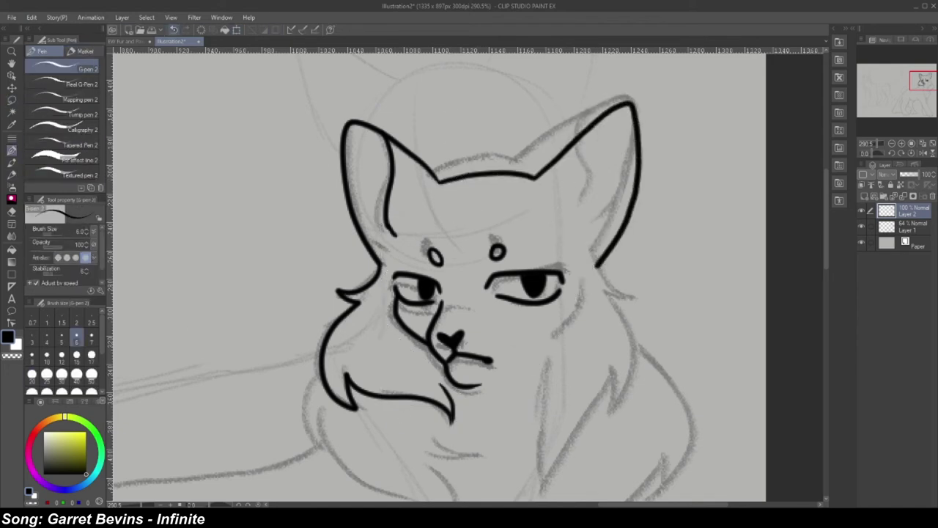
key("ctrl+z")
- Copy the inked left ear and cheek fur, flip the copy horizontally and place it on the right side of the head
key("m")
mouse_move(423, 366)
left_mouse_down()
mouse_move(477, 439)
mouse_move(491, 135)
mouse_move(383, 298)
mouse_move(412, 364)
left_mouse_up()
left_click(416, 458)
left_click(430, 459)
left_click(53, 231)
mouse_move(440, 306)
left_mouse_down()
mouse_move(631, 302)
mouse_move(581, 317)
mouse_move(546, 347)
mouse_move(568, 186)
left_mouse_up()
left_click(560, 458)
left_click(493, 457)
- Ink the curling neck ruff below the left cheek fur, redrawing its lower strands
left_click(11, 151)
left_click_drag(342, 196, 354, 279)
mouse_move(346, 236)
left_mouse_down()
mouse_move(466, 360)
mouse_move(489, 355)
mouse_move(461, 270)
mouse_move(503, 281)
left_mouse_up()
left_click(173, 30)
left_click(174, 30)
left_click(174, 30)
mouse_move(356, 282)
left_mouse_down()
mouse_move(465, 355)
mouse_move(499, 261)
mouse_move(473, 258)
left_mouse_up()
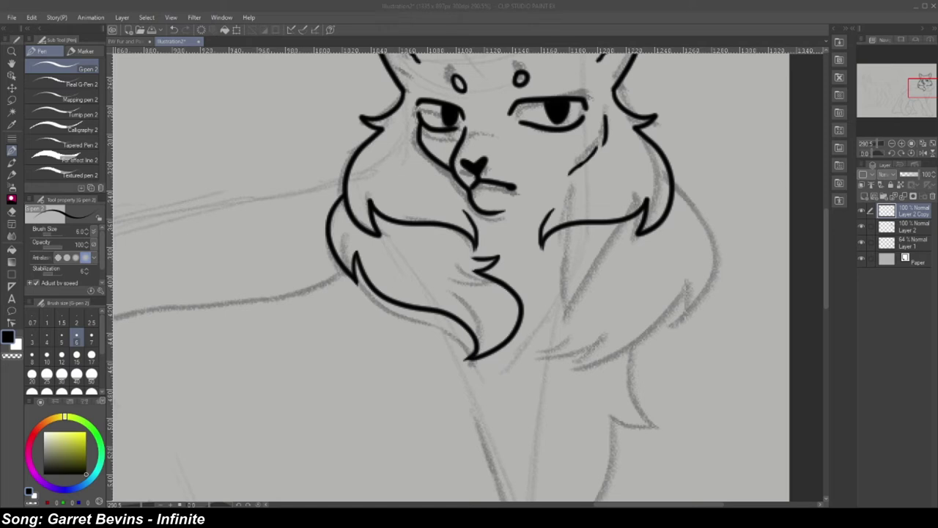
- Ink the right half of the neck ruff, the jagged chest fur and the tufted belly line
left_click_drag(672, 185, 663, 326)
mouse_move(675, 295)
left_mouse_down()
mouse_move(661, 329)
mouse_move(573, 363)
mouse_move(617, 255)
left_mouse_up()
mouse_move(632, 323)
left_mouse_down()
mouse_move(671, 486)
mouse_move(641, 98)
mouse_move(644, 195)
mouse_move(562, 333)
mouse_move(524, 313)
left_mouse_up()
left_click_drag(322, 329, 611, 270)
mouse_move(659, 288)
left_mouse_down()
mouse_move(526, 292)
mouse_move(476, 278)
left_mouse_up()
mouse_move(477, 278)
left_mouse_down()
mouse_move(432, 286)
mouse_move(476, 282)
mouse_move(447, 282)
mouse_move(230, 189)
mouse_move(557, 277)
mouse_move(425, 277)
left_mouse_up()
key("ctrl+z")
- Ink both edges of the near foreleg and its paw with two toe lines
mouse_move(524, 127)
left_mouse_down()
mouse_move(560, 260)
mouse_move(663, 442)
mouse_move(652, 463)
left_mouse_up()
mouse_move(423, 194)
left_mouse_down()
mouse_move(496, 269)
mouse_move(585, 453)
mouse_move(653, 458)
left_mouse_up()
left_click_drag(611, 441, 616, 468)
key("ctrl+z")
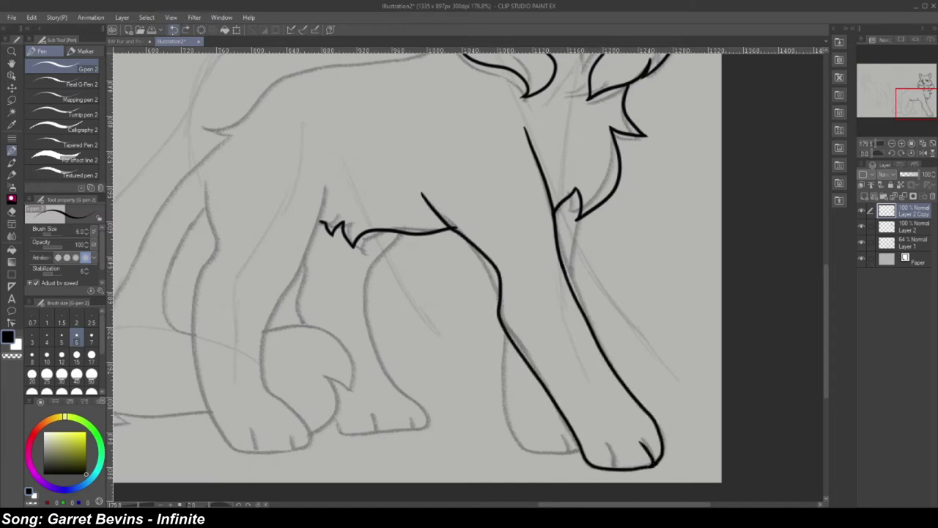
left_click_drag(641, 439, 650, 462)
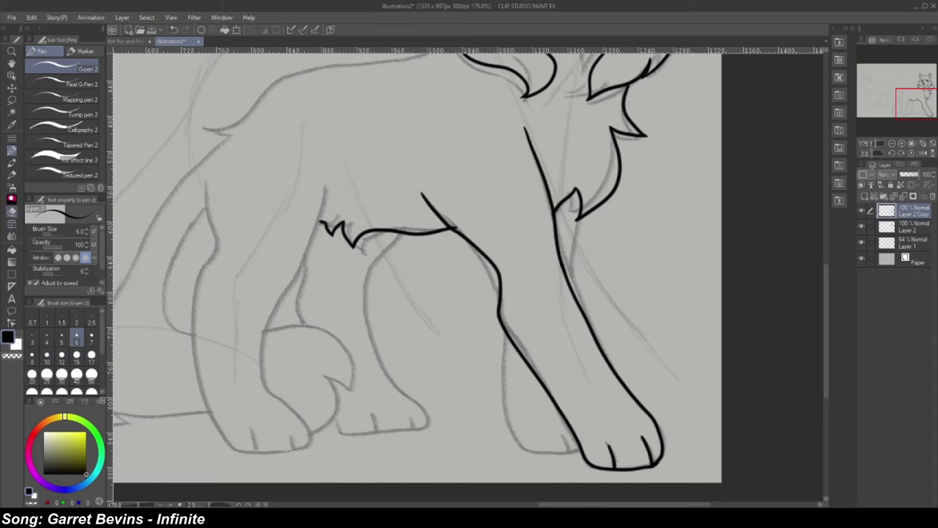
- Erase the upper rear edge of the near foreleg and redraw it as a straighter line
key("e")
left_click_drag(506, 294, 461, 239)
key("p")
left_click_drag(497, 303, 427, 205)
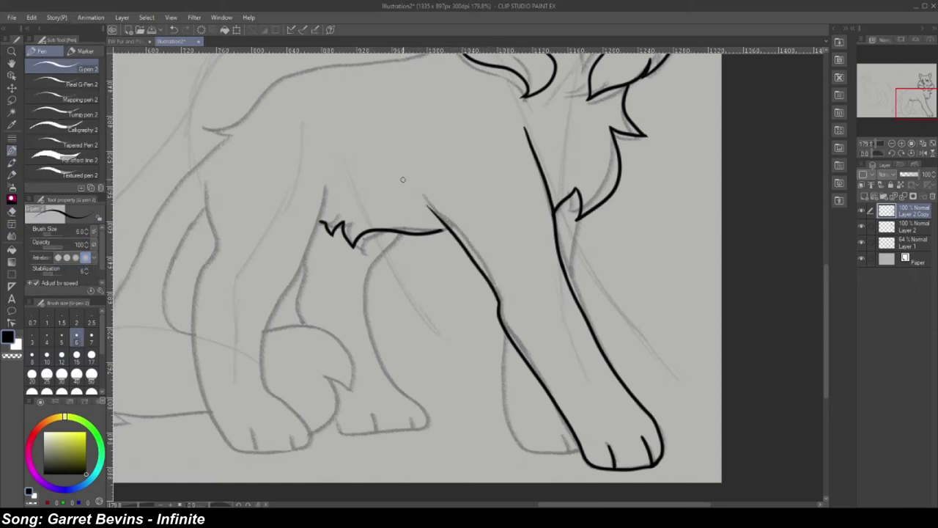
- Ink the visible parts of the far foreleg and the back line ending in fur tufts at the rump
left_click_drag(571, 242, 562, 275)
mouse_move(504, 330)
left_mouse_down()
mouse_move(516, 428)
mouse_move(579, 448)
left_mouse_up()
mouse_move(396, 96)
left_mouse_down()
mouse_move(491, 303)
mouse_move(591, 146)
left_mouse_up()
mouse_move(639, 89)
left_mouse_down()
mouse_move(370, 169)
mouse_move(410, 196)
mouse_move(380, 227)
left_mouse_up()
- Ink both edges of the near hind leg and its paw with toe lines
scroll(543, 256, "up", 2)
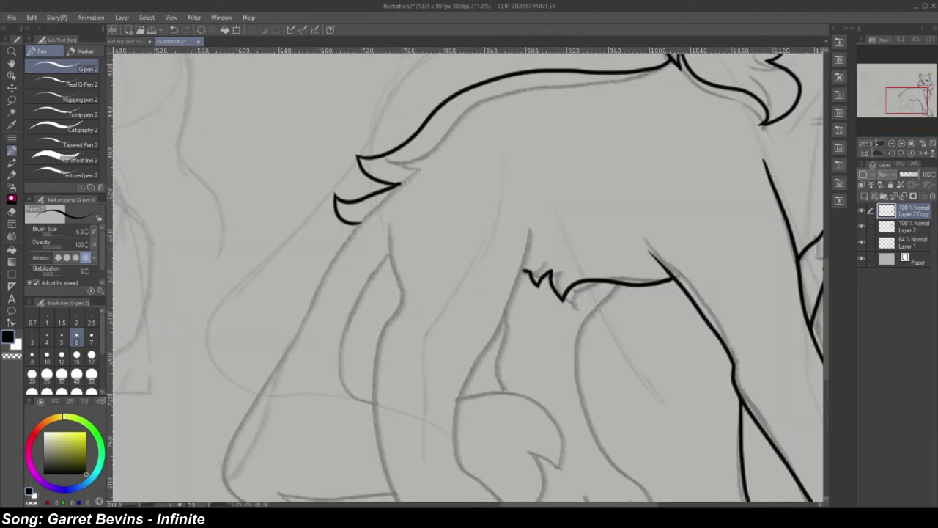
left_click_drag(557, 278, 557, 176)
mouse_move(560, 84)
left_mouse_down()
mouse_move(522, 376)
mouse_move(536, 426)
left_mouse_up()
mouse_move(432, 101)
left_mouse_down()
mouse_move(412, 227)
mouse_move(470, 429)
mouse_move(530, 427)
left_mouse_up()
left_click_drag(489, 409, 493, 430)
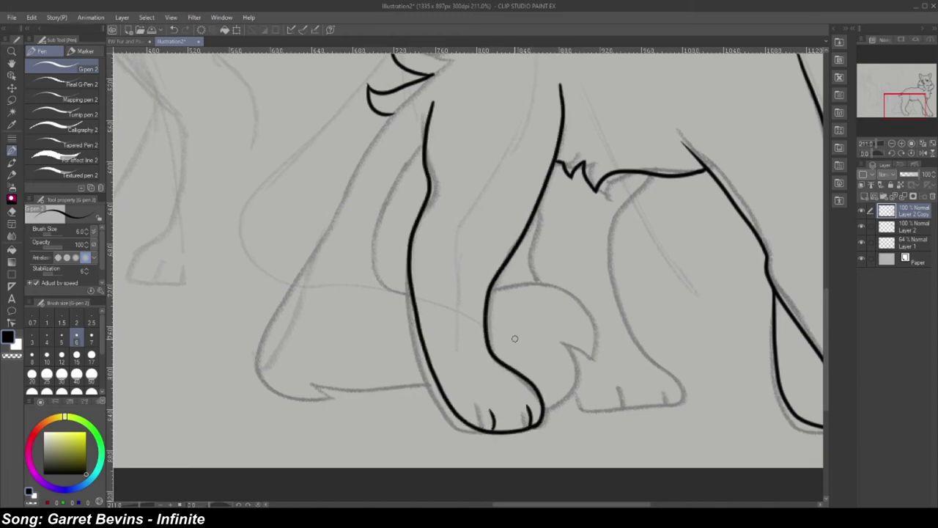
- Ink the bushy tail sweeping down from the rump and curling behind the near hind leg to a tufted tip
mouse_move(392, 115)
left_mouse_down()
mouse_move(290, 375)
mouse_move(441, 390)
left_mouse_up()
mouse_move(543, 406)
left_mouse_down()
mouse_move(599, 316)
mouse_move(538, 266)
mouse_move(491, 279)
left_mouse_up()
mouse_move(425, 154)
left_mouse_down()
mouse_move(376, 221)
mouse_move(407, 289)
left_mouse_up()
- Merge the Layer 2 copy into the line art on Layer 2 and hide the sketch layer
scroll(401, 284, "up", 5)
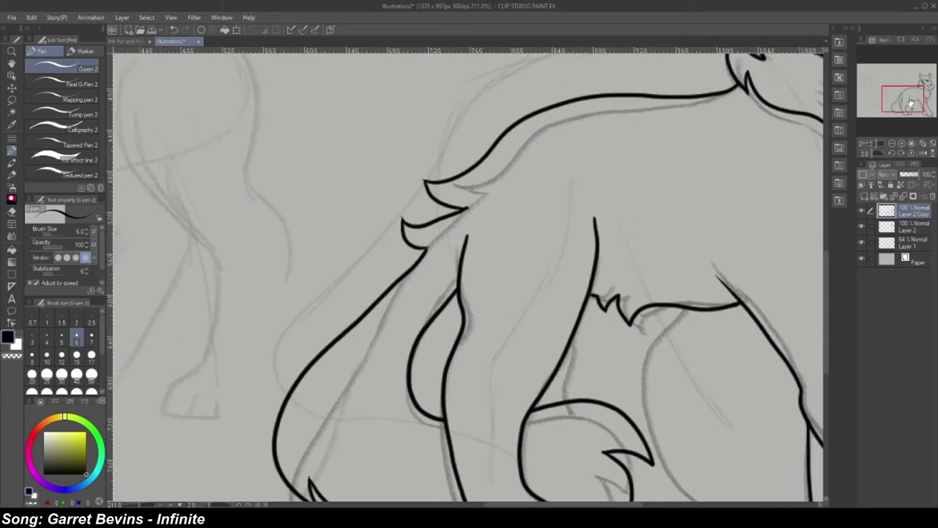
left_click(872, 144)
left_click(861, 226)
left_click(861, 226)
key("ctrl+e")
left_click(861, 225)
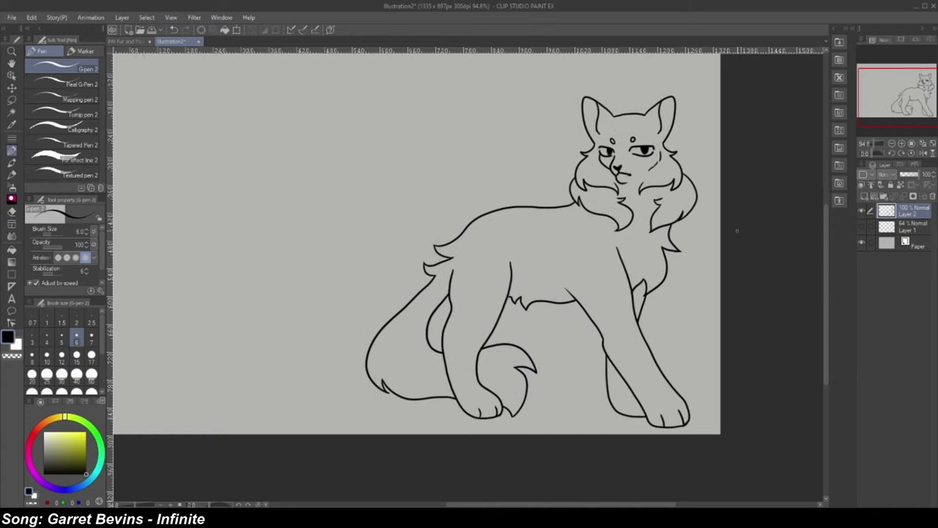
left_click_drag(685, 331, 686, 277)
left_click_drag(681, 287, 692, 287)
key("ctrl+z")
key("ctrl+z")
key("ctrl+z")
key("ctrl+z")
- Lasso both forelegs and move them slightly up against the body
key("m")
left_click(876, 144)
left_click_drag(913, 108, 917, 100)
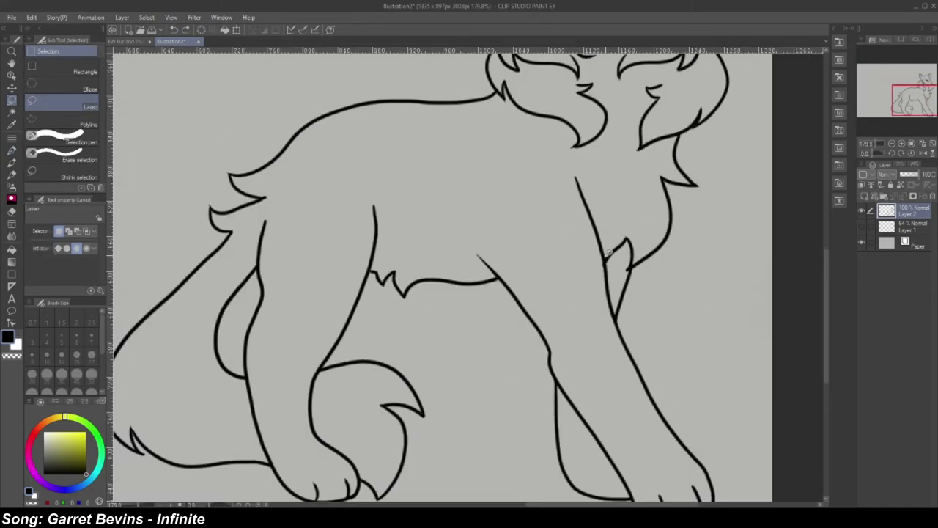
mouse_move(623, 263)
left_mouse_down()
mouse_move(726, 390)
mouse_move(498, 205)
mouse_move(499, 131)
mouse_move(532, 56)
mouse_move(609, 87)
mouse_move(604, 147)
left_mouse_up()
left_click_drag(915, 101, 915, 107)
mouse_move(629, 338)
left_mouse_down()
mouse_move(634, 351)
mouse_move(626, 343)
left_mouse_up()
left_click(636, 453)
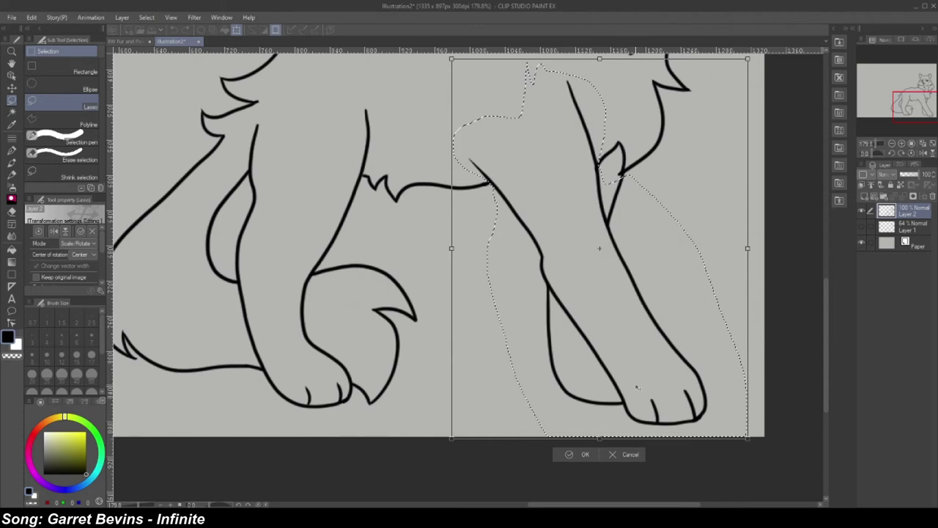
left_click_drag(639, 383, 645, 360)
left_click(916, 100)
left_click_drag(916, 100, 918, 107)
left_click_drag(676, 404, 675, 414)
key("Return")
key("ctrl+d")
- Erase the overlapping line ends at the tops of the legs and close the belly line's gap at the foreleg
key("e")
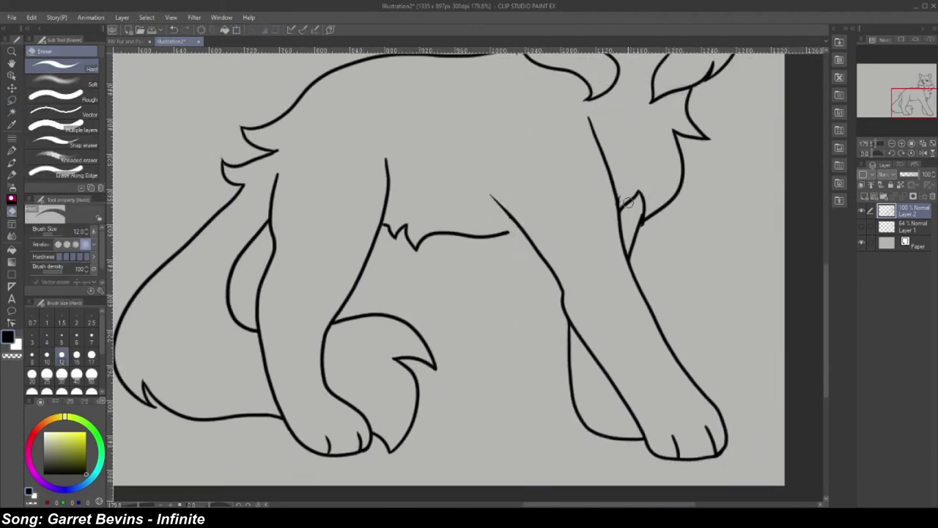
left_click_drag(590, 119, 609, 150)
left_click_drag(636, 217, 633, 232)
left_click_drag(485, 192, 493, 208)
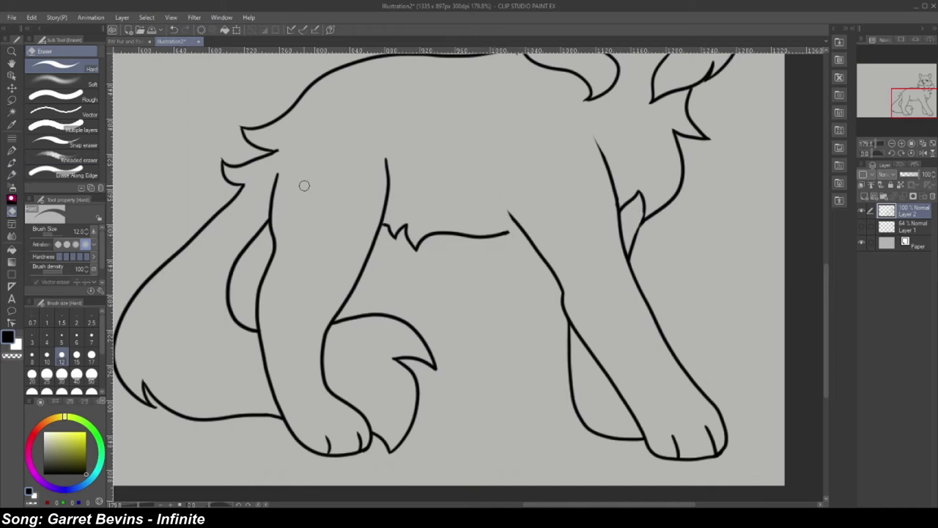
left_click_drag(385, 147, 387, 169)
left_click(12, 149)
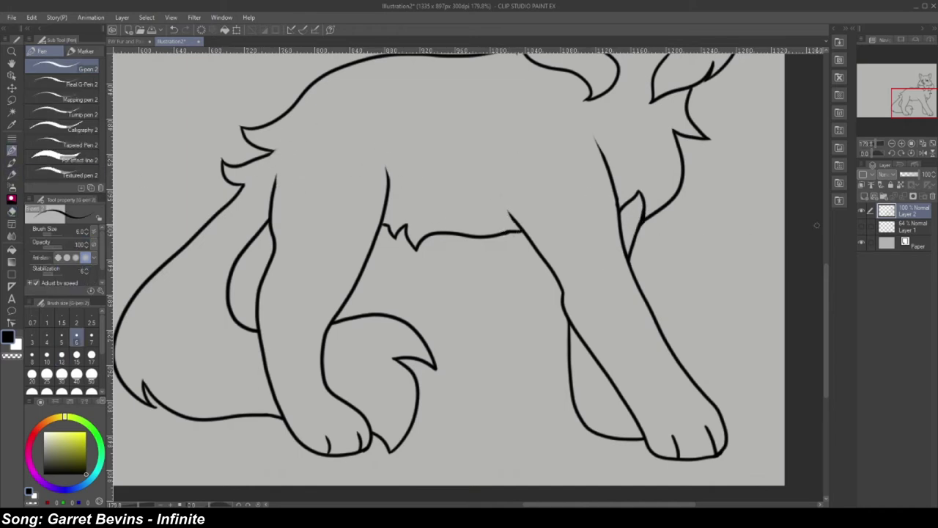
- Show the sketch layer and ink the rear edge of the far hind leg above the curled tail
left_click(860, 228)
left_click_drag(367, 263, 359, 299)
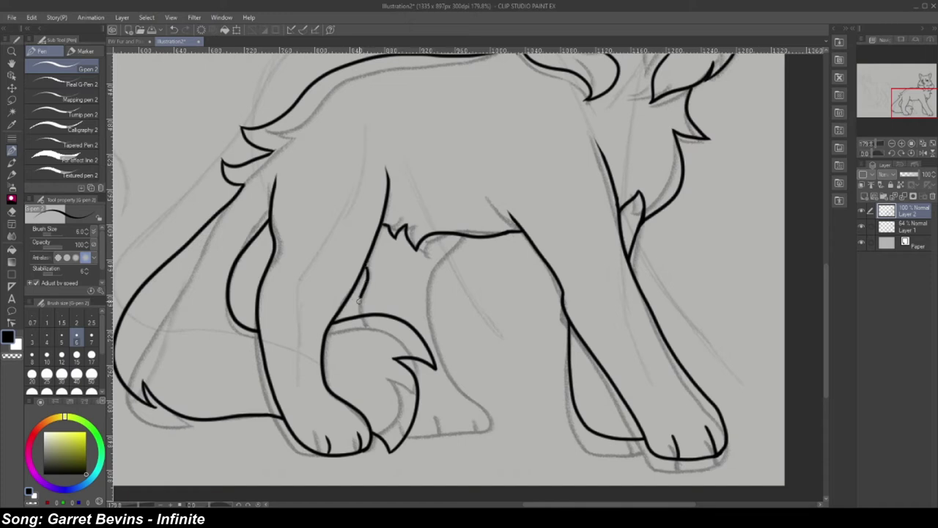
- Try to ink the front edge and paw of the far hind leg
mouse_move(469, 239)
left_mouse_down()
mouse_move(431, 313)
mouse_move(482, 424)
mouse_move(411, 438)
left_mouse_up()
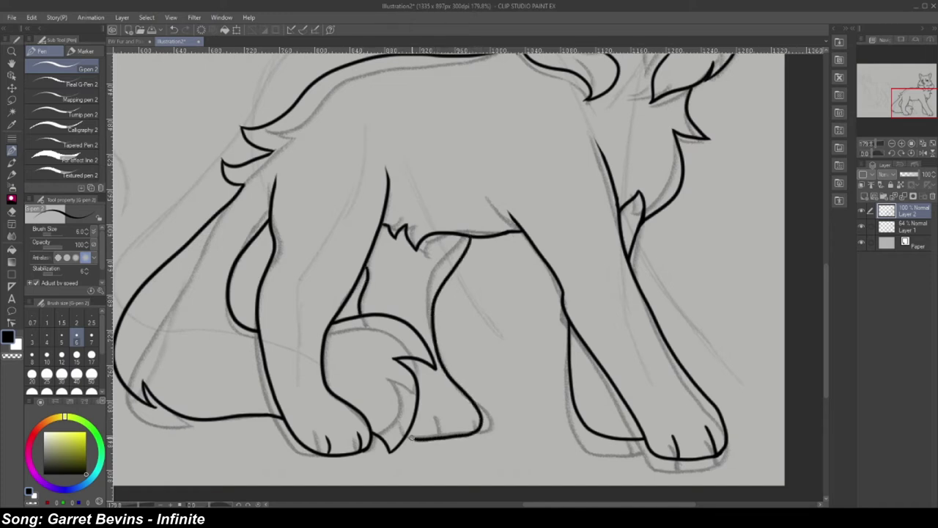
left_click(862, 228)
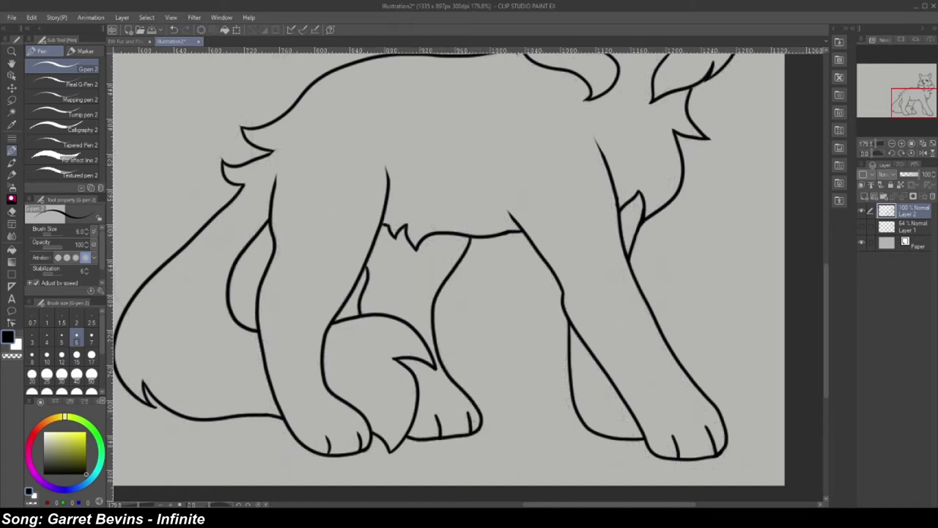
key("ctrl+z")
key("ctrl+z")
- Ink the front edge and paw of the long-furred cat's far hind leg with toe lines, and hide the sketch layer
left_click(861, 226)
mouse_move(467, 236)
left_mouse_down()
mouse_move(430, 302)
mouse_move(483, 411)
mouse_move(407, 436)
left_mouse_up()
left_click_drag(467, 416, 469, 435)
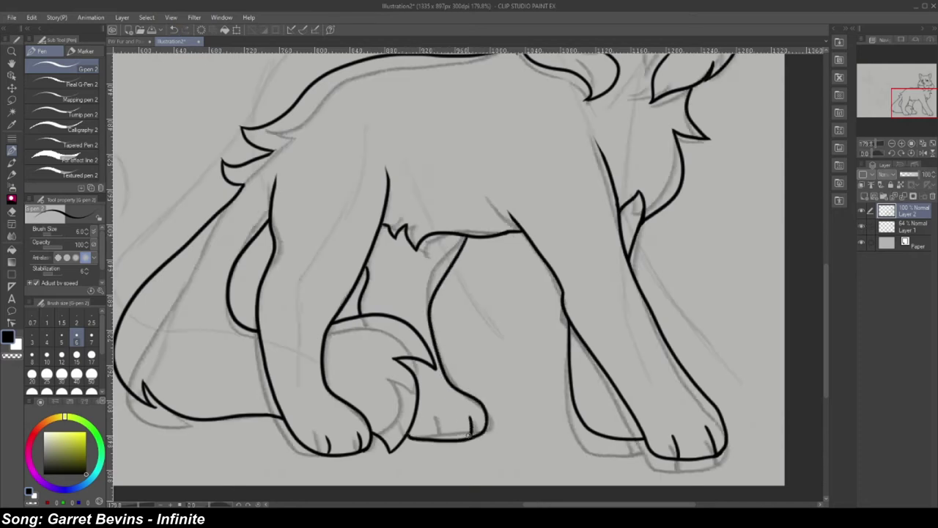
key("ctrl+minus")
mouse_move(469, 279)
left_mouse_down()
mouse_move(542, 360)
mouse_move(552, 346)
left_mouse_up()
left_click(861, 226)
scroll(503, 262, "down", 2)
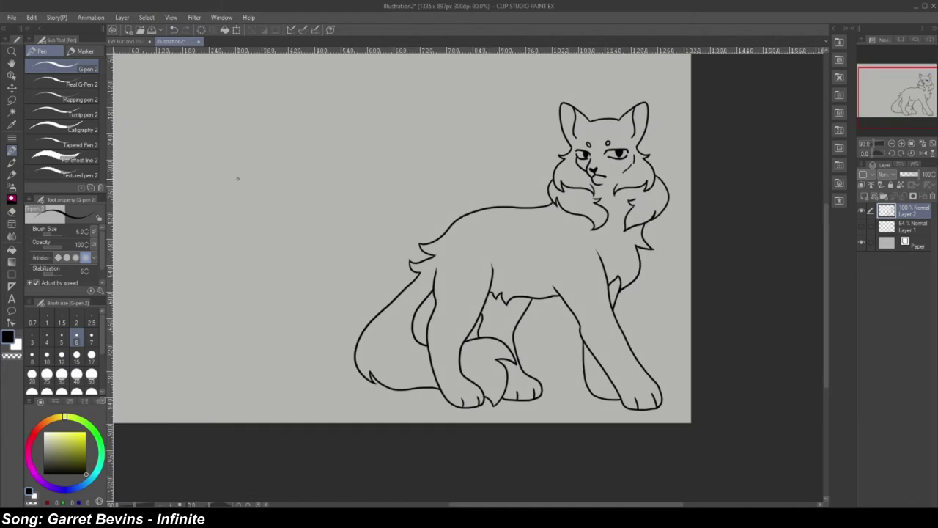
- Try hand-lettering "Beefy B" above the long-furred cat's back
left_click_drag(438, 167, 450, 203)
mouse_move(460, 191)
left_mouse_down()
mouse_move(485, 137)
mouse_move(495, 175)
left_mouse_up()
left_click_drag(496, 163, 507, 187)
left_click_drag(515, 116, 522, 152)
left_click_drag(537, 130, 536, 134)
left_click_drag(546, 124, 549, 145)
key("ctrl+z")
key("ctrl+z")
key("ctrl+z")
key("ctrl+z")
key("ctrl+z")
key("ctrl+z")
key("ctrl+z")
key("ctrl+z")
key("ctrl+z")
key("ctrl+z")
key("ctrl+z")
key("ctrl+z")
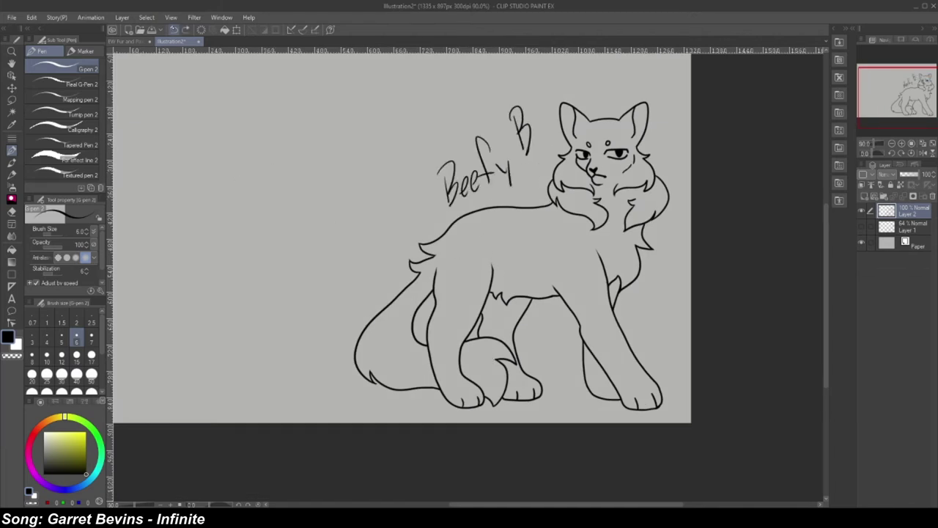
- Replace the lower rump tuft of the long-furred cat with a clean tail edge, and show the sketch layer
left_click(861, 226)
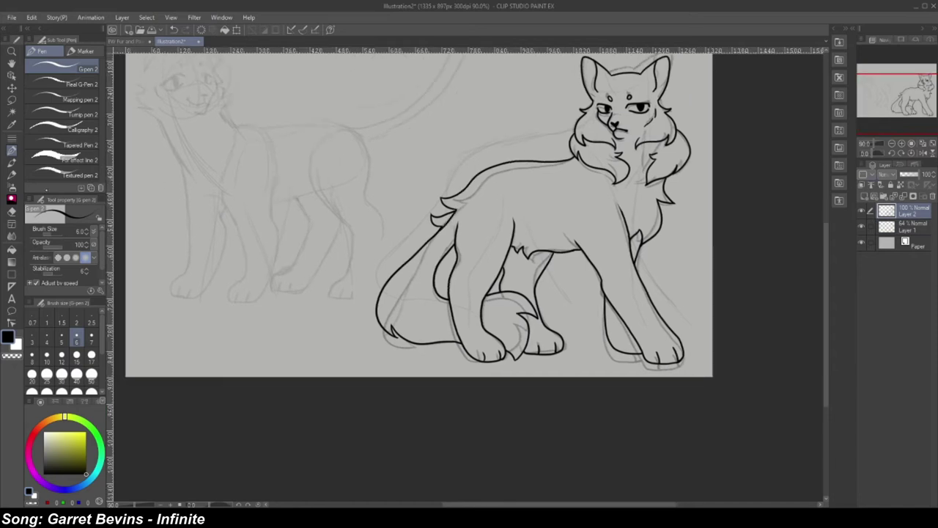
left_click(12, 212)
scroll(469, 275, "up", 5)
mouse_move(386, 127)
left_mouse_down()
mouse_move(385, 169)
mouse_move(433, 122)
mouse_move(410, 127)
mouse_move(416, 161)
left_mouse_up()
left_click(12, 150)
mouse_move(438, 117)
left_mouse_down()
mouse_move(407, 158)
mouse_move(441, 156)
mouse_move(444, 136)
mouse_move(388, 188)
left_mouse_up()
left_click(12, 212)
left_click_drag(869, 144, 872, 144)
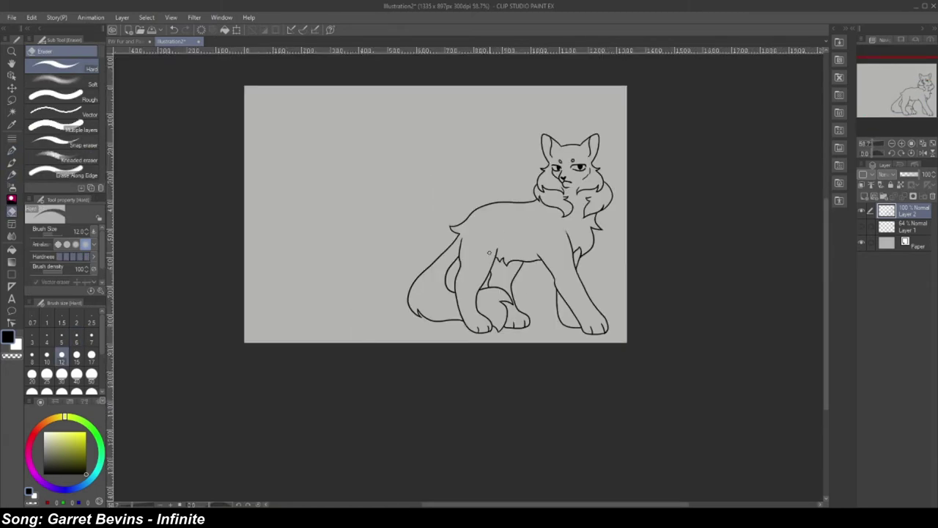
left_click(861, 226)
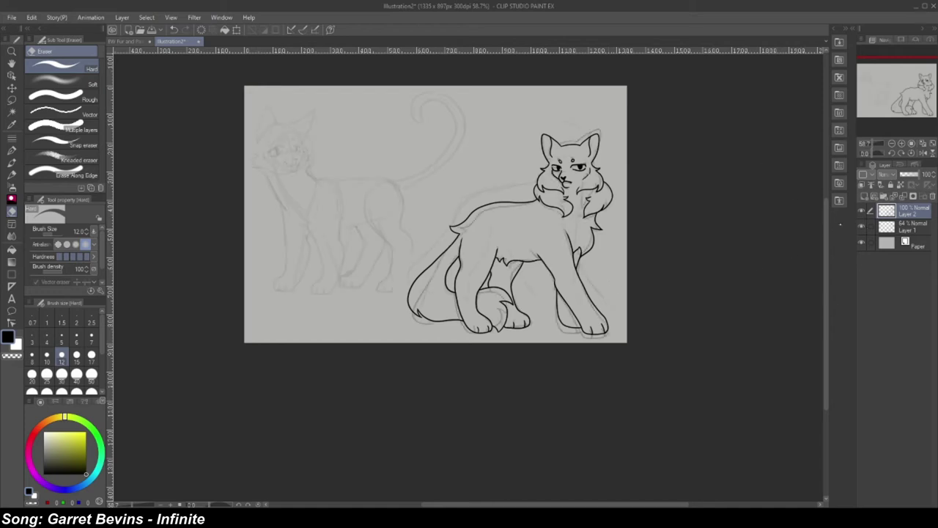
- Try to ink the second cat's nose, mouth, chin and cheek lines over the sketch
left_click(879, 143)
left_click_drag(891, 108, 860, 86)
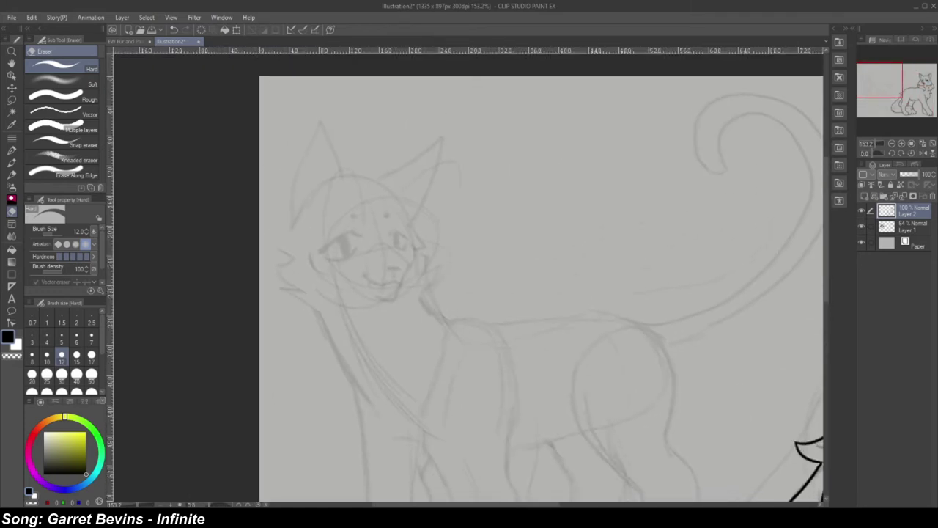
key("p")
mouse_move(401, 282)
left_mouse_down()
mouse_move(385, 308)
mouse_move(382, 285)
mouse_move(359, 274)
mouse_move(392, 266)
left_mouse_up()
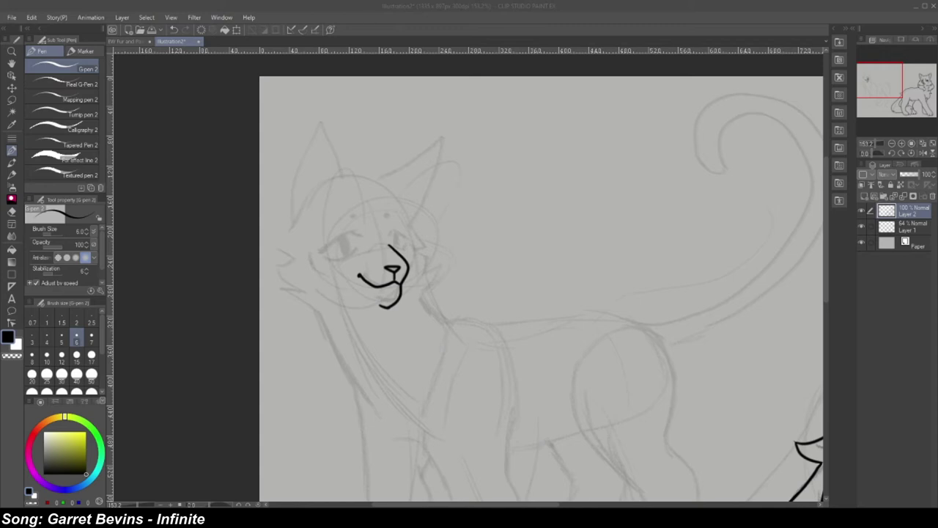
left_click_drag(411, 245, 411, 268)
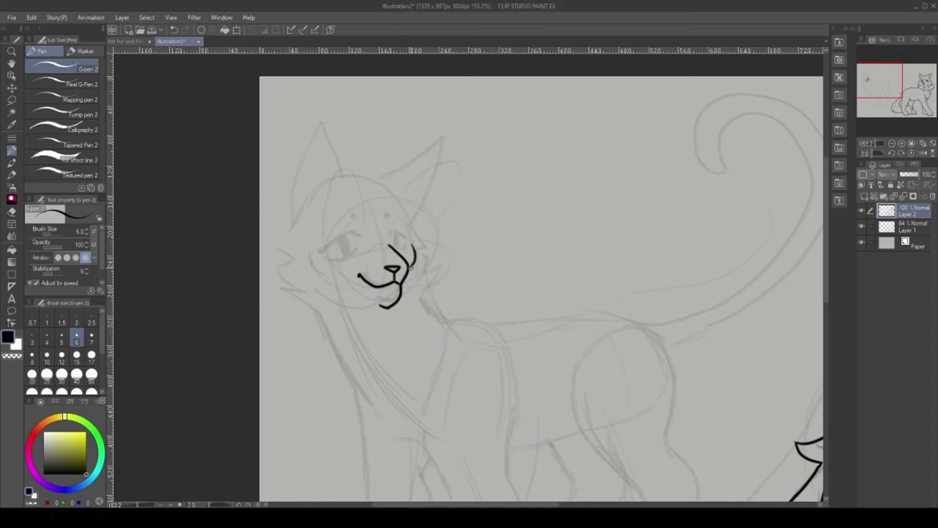
left_click_drag(308, 251, 314, 267)
mouse_move(298, 223)
left_mouse_down()
mouse_move(295, 264)
mouse_move(319, 315)
left_mouse_up()
key("ctrl+z")
key("ctrl+z")
key("ctrl+z")
key("ctrl+z")
key("ctrl+z")
key("ctrl+z")
key("ctrl+z")
- Ink the second cat's half-lidded eyes, the two oval brow spots, and the muzzle with nose and smiling mouth
mouse_move(364, 236)
left_mouse_down()
mouse_move(324, 249)
mouse_move(352, 258)
mouse_move(358, 248)
mouse_move(333, 253)
mouse_move(355, 235)
mouse_move(348, 249)
left_mouse_up()
left_click(176, 31)
mouse_move(361, 218)
left_mouse_down()
mouse_move(407, 249)
mouse_move(397, 248)
mouse_move(386, 217)
left_mouse_up()
key("ctrl+z")
mouse_move(397, 250)
left_mouse_down()
mouse_move(398, 284)
mouse_move(387, 265)
mouse_move(402, 265)
mouse_move(398, 282)
mouse_move(372, 282)
mouse_move(389, 300)
left_mouse_up()
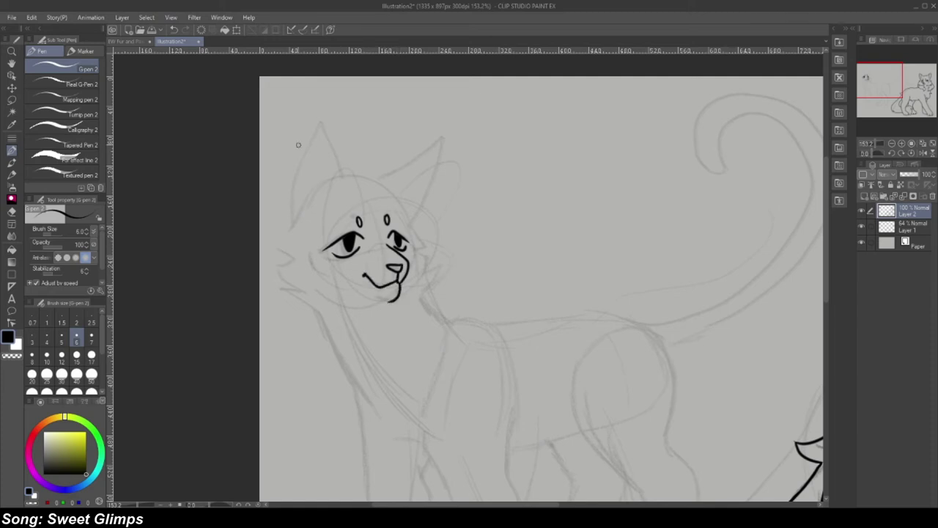
- Ink the second cat's head outline with both pointed ears and jagged cheek fur on each side
mouse_move(346, 188)
left_mouse_down()
mouse_move(406, 167)
mouse_move(431, 192)
mouse_move(417, 293)
left_mouse_up()
left_click_drag(407, 246, 404, 277)
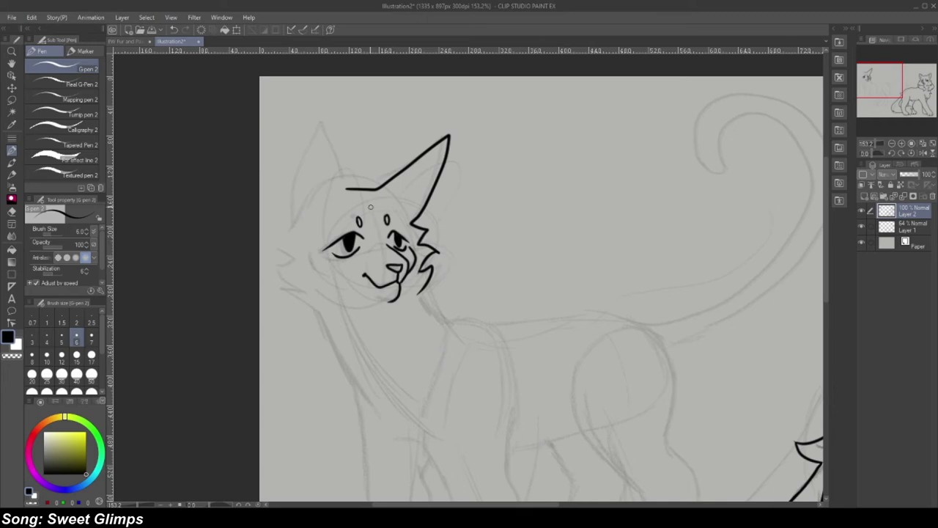
key("e")
left_click_drag(410, 222, 434, 252)
key("p")
left_click_drag(308, 252, 330, 272)
mouse_move(345, 189)
left_mouse_down()
mouse_move(325, 113)
mouse_move(291, 232)
mouse_move(269, 245)
mouse_move(322, 313)
left_mouse_up()
mouse_move(415, 222)
left_mouse_down()
mouse_move(428, 218)
mouse_move(428, 258)
mouse_move(405, 295)
left_mouse_up()
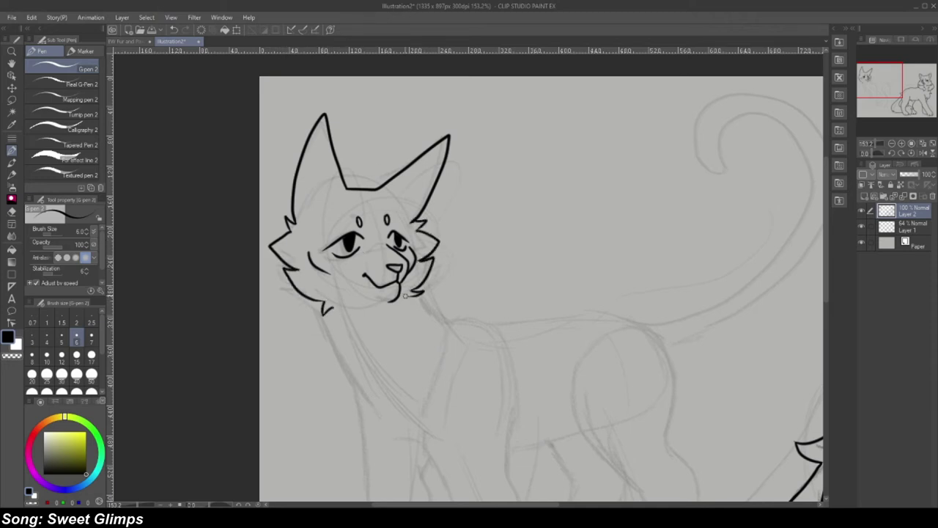
- Ink the inner ear lines and add a small pointed tuft at the tip of each ear
left_click_drag(404, 206, 414, 168)
left_click_drag(320, 202, 333, 152)
left_click_drag(294, 187, 309, 211)
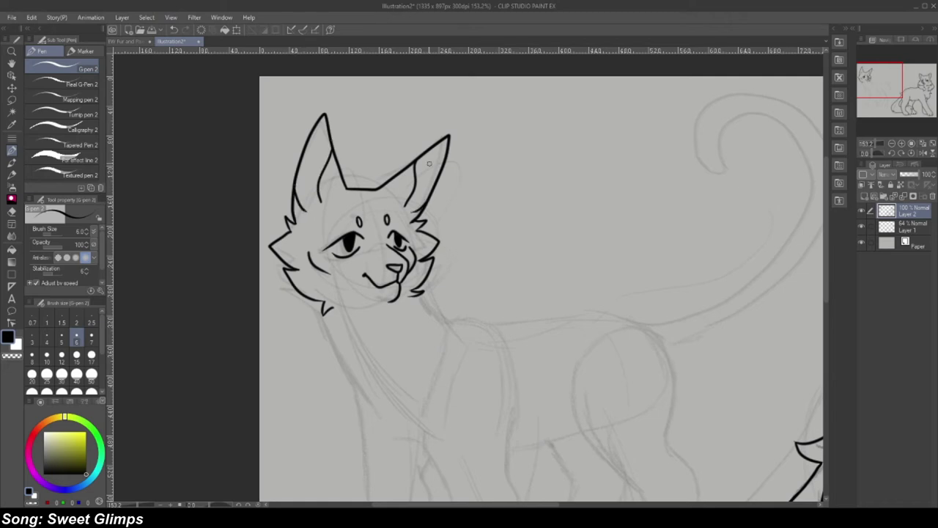
key("alt+Tab")
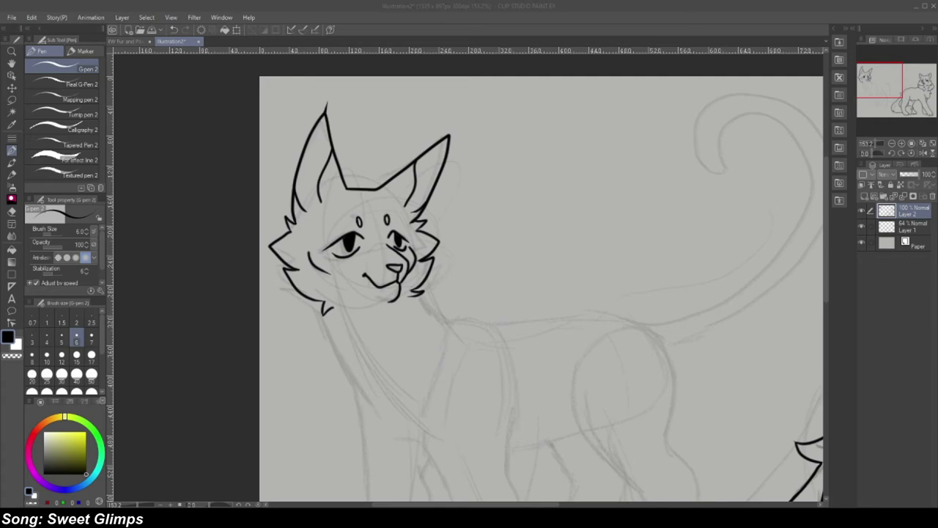
left_click(499, 483)
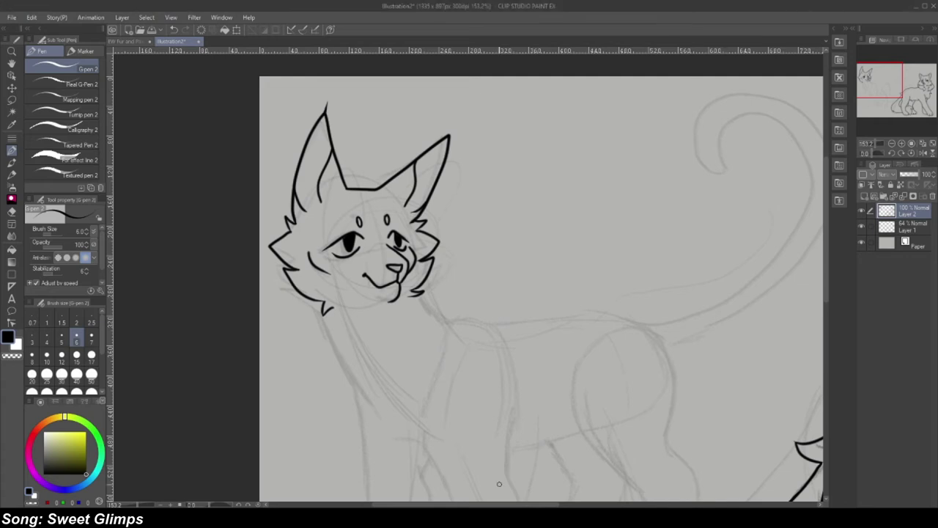
key("e")
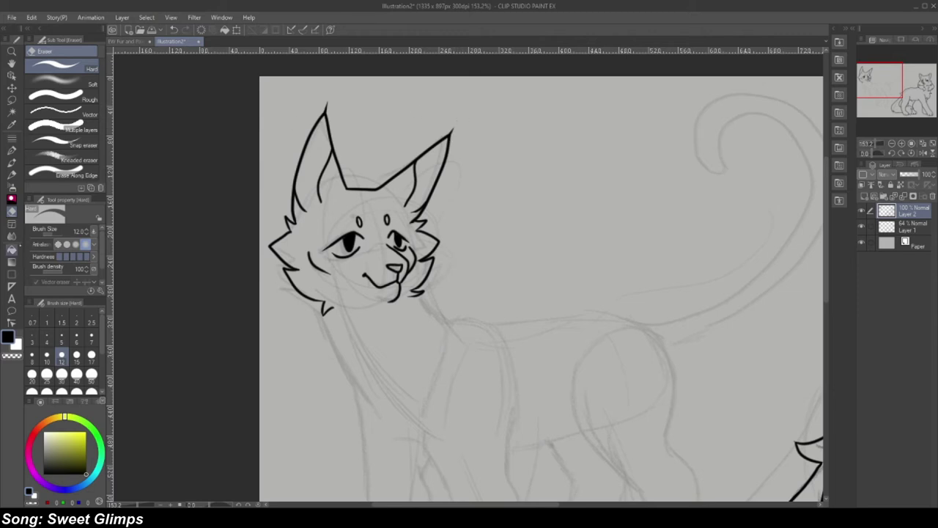
- Ink the front and back neck lines of the second cat down from the cheek fur
key("p")
left_click_drag(612, 222, 648, 123)
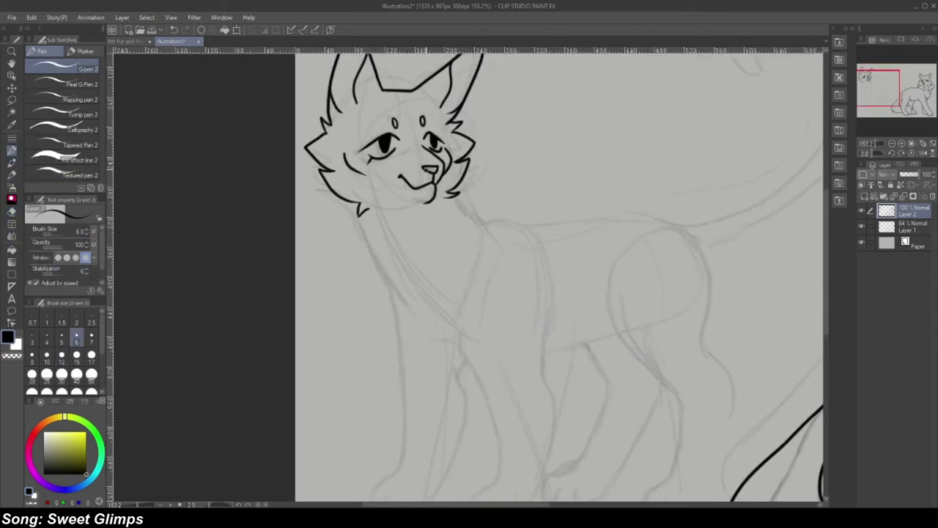
scroll(467, 274, "up", 4)
left_click_drag(469, 242, 603, 337)
left_click_drag(335, 205, 421, 365)
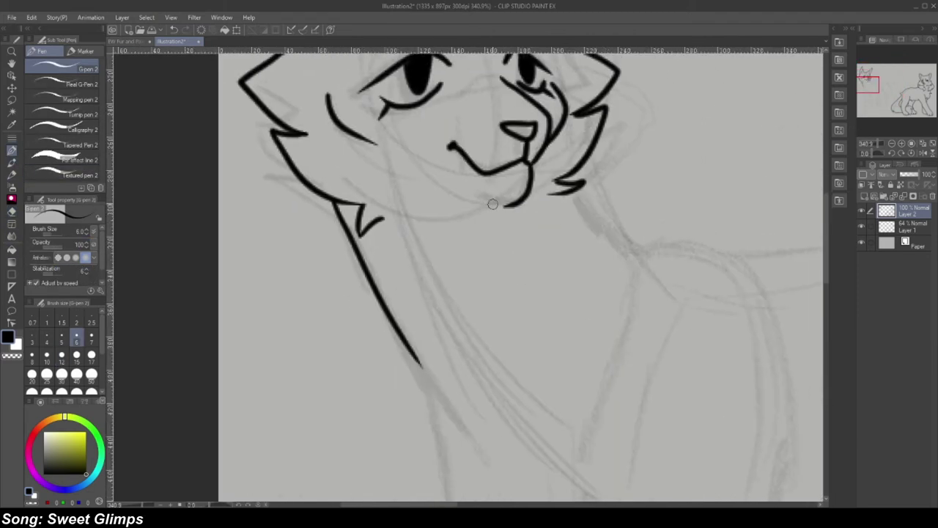
left_click_drag(571, 193, 633, 255)
left_click(868, 94)
left_click_drag(406, 85, 465, 172)
left_click_drag(430, 122, 444, 194)
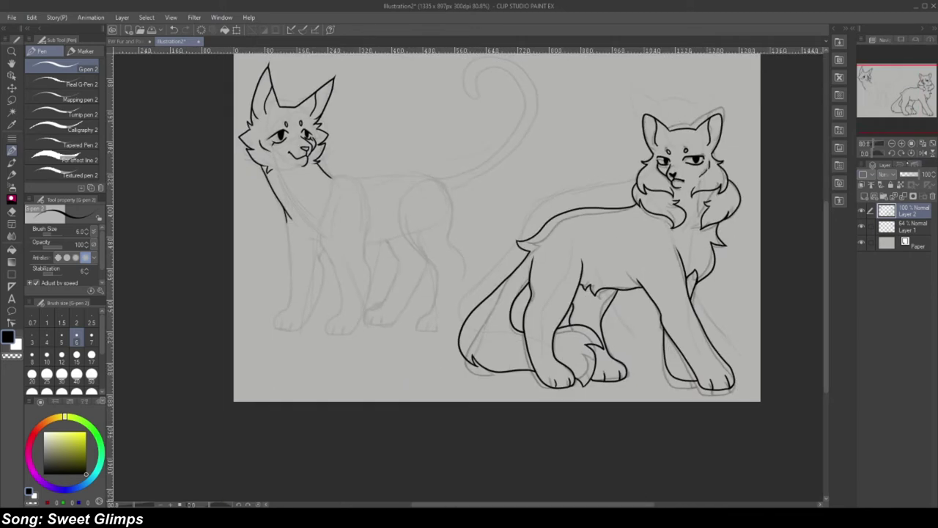
- Ink a solid black patch under the long-furred cat's mouth, extend it sideways, and trim its edge with a size 6 eraser
scroll(553, 173, "up", 5)
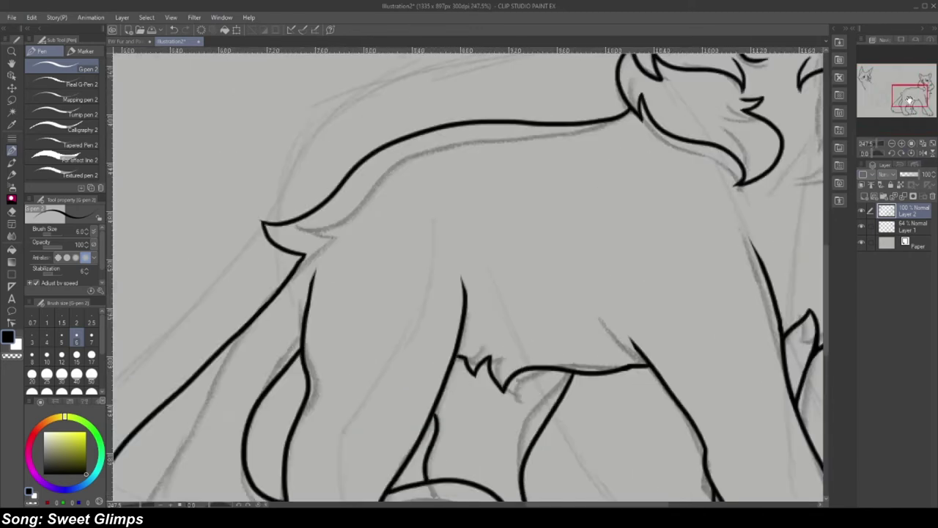
left_click_drag(366, 220, 553, 174)
mouse_move(568, 226)
left_mouse_down()
mouse_move(585, 198)
mouse_move(563, 218)
mouse_move(554, 193)
left_mouse_up()
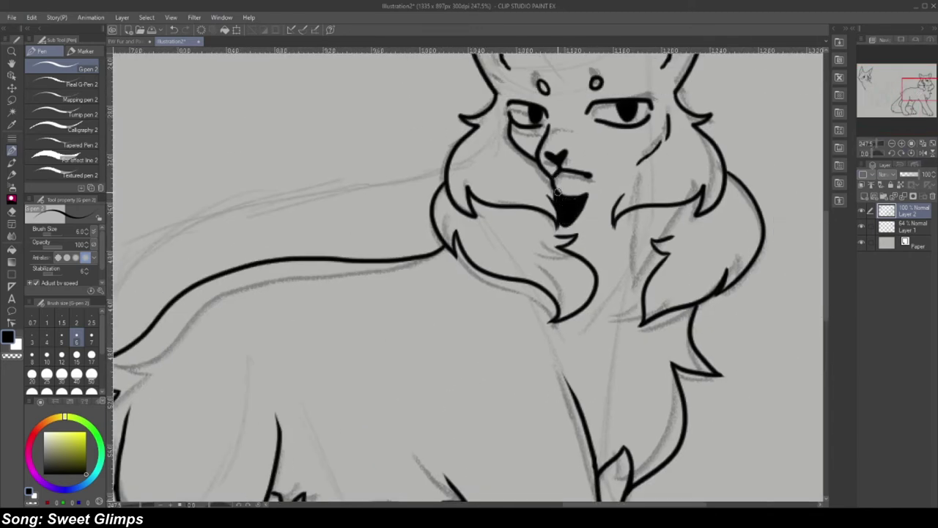
key("e")
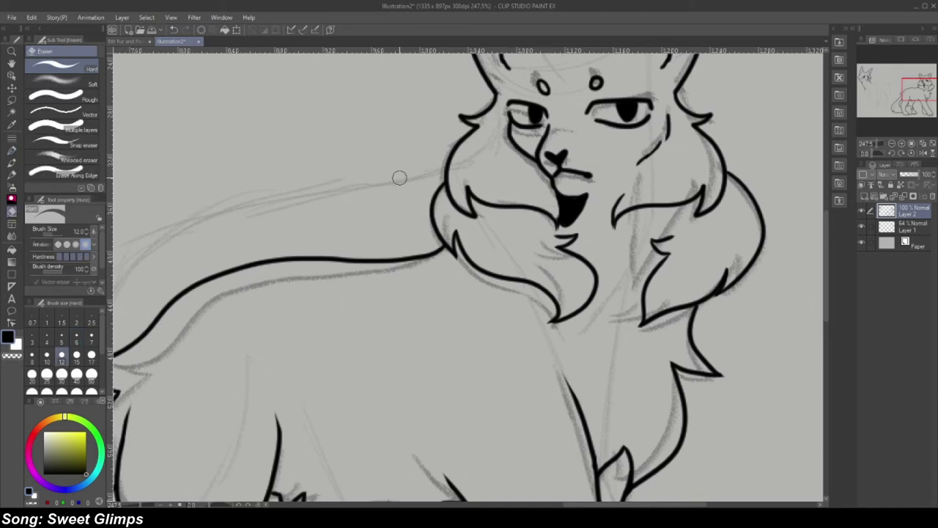
left_click(76, 338)
key("p")
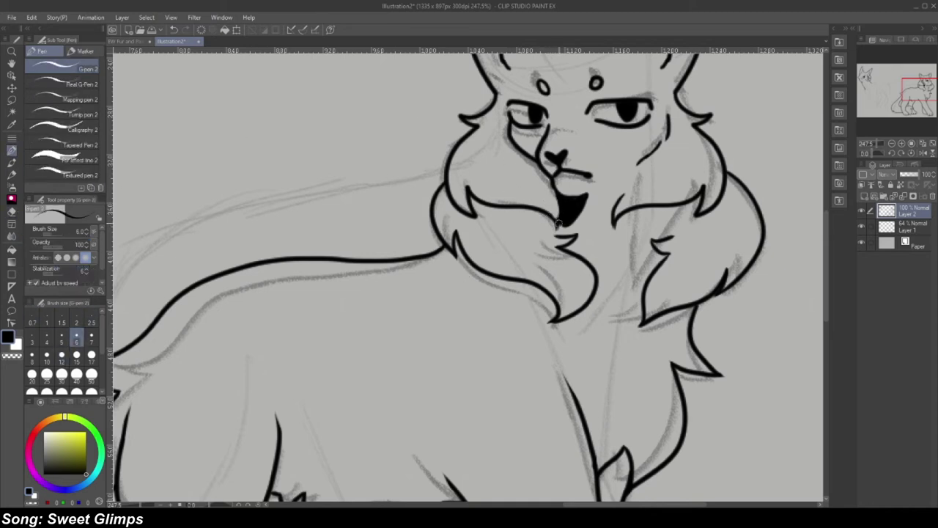
mouse_move(590, 193)
left_mouse_down()
mouse_move(612, 185)
mouse_move(565, 226)
mouse_move(601, 190)
mouse_move(586, 210)
mouse_move(610, 211)
left_mouse_up()
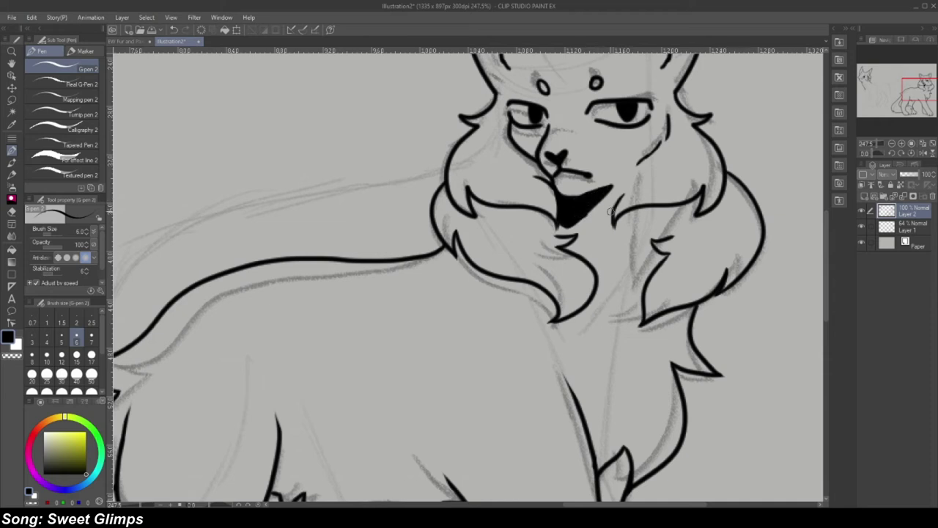
left_click(11, 212)
mouse_move(558, 185)
left_mouse_down()
mouse_move(606, 194)
mouse_move(615, 181)
mouse_move(597, 211)
mouse_move(621, 195)
left_mouse_up()
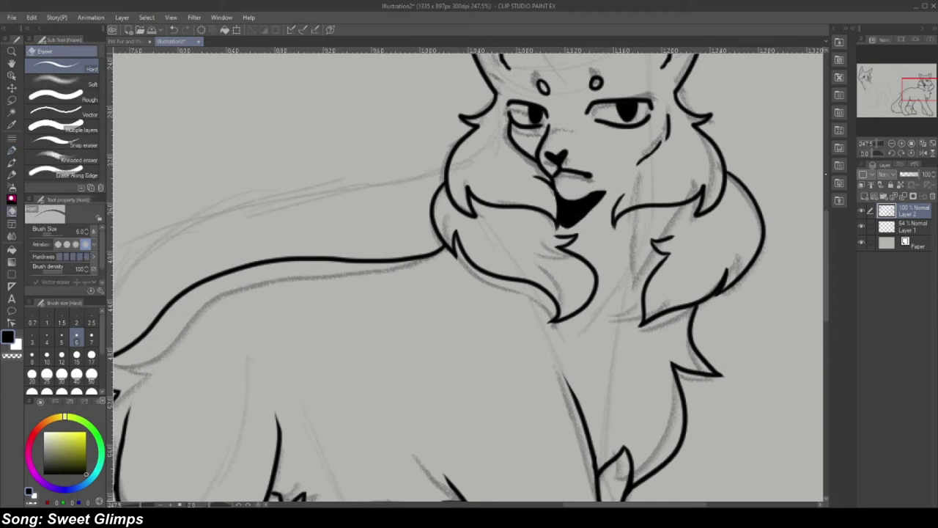
- Lasso the second cat's larger eye with its brow spot and shift them slightly toward the nose
scroll(898, 94, "down", 4)
mouse_move(898, 95)
left_mouse_down()
mouse_move(871, 94)
mouse_move(874, 87)
mouse_move(873, 97)
left_mouse_up()
scroll(883, 99, "up", 3)
left_click(12, 100)
mouse_move(289, 218)
left_mouse_down()
mouse_move(253, 180)
mouse_move(249, 212)
mouse_move(279, 229)
left_mouse_up()
key("ctrl+d")
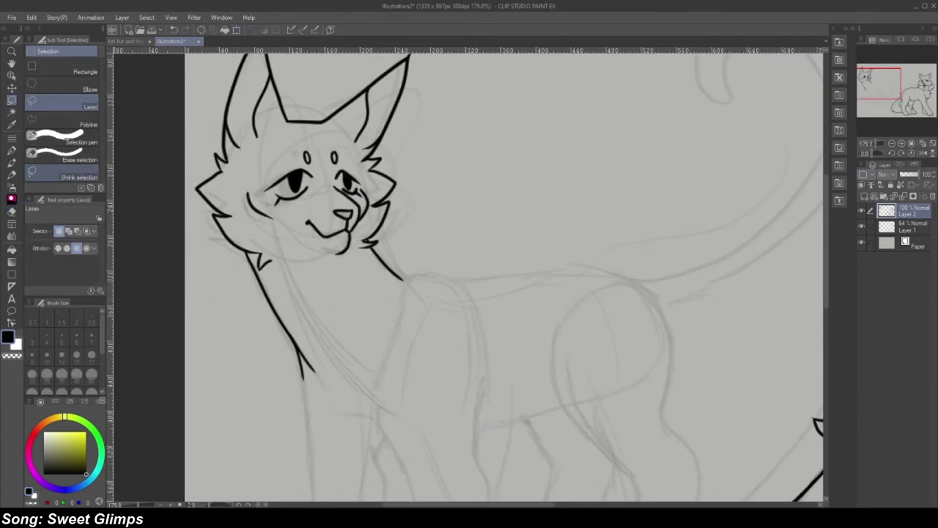
- Ink the second cat's shoulder hump, and the chest line and near foreleg with two toe lines
key("p")
left_click_drag(404, 278, 455, 287)
left_click_drag(875, 89, 874, 101)
mouse_move(378, 137)
left_mouse_down()
mouse_move(418, 148)
mouse_move(463, 259)
mouse_move(452, 312)
mouse_move(430, 352)
mouse_move(477, 355)
mouse_move(506, 294)
mouse_move(519, 125)
left_mouse_up()
key("ctrl+z")
left_click_drag(444, 338, 444, 359)
left_click_drag(468, 341, 466, 357)
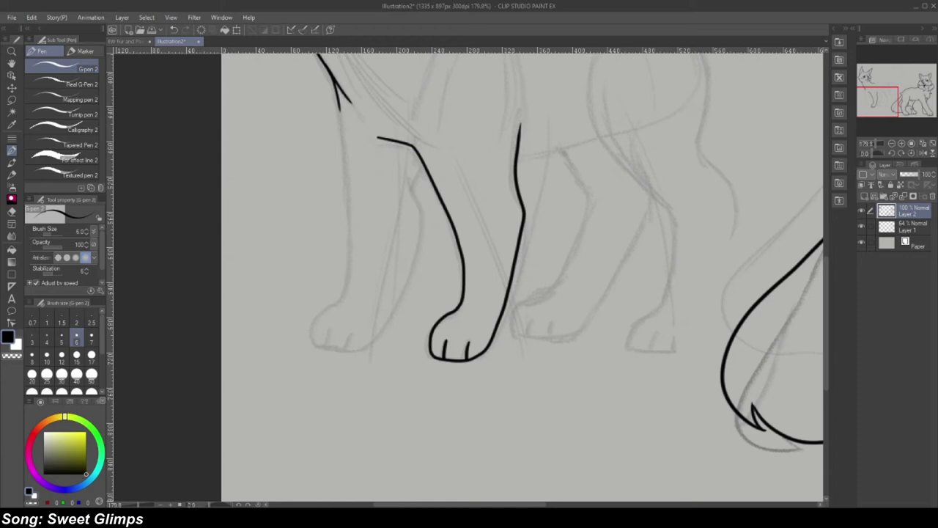
- Try to ink the second cat's far foreleg and its toe lines
mouse_move(378, 219)
left_mouse_down()
mouse_move(429, 421)
mouse_move(384, 303)
left_mouse_up()
mouse_move(344, 185)
left_mouse_down()
mouse_move(355, 350)
mouse_move(327, 395)
mouse_move(337, 435)
mouse_move(392, 414)
mouse_move(430, 257)
left_mouse_up()
key("ctrl+z")
mouse_move(341, 172)
left_mouse_down()
mouse_move(363, 357)
mouse_move(326, 407)
mouse_move(371, 433)
mouse_move(416, 369)
mouse_move(431, 246)
left_mouse_up()
left_click_drag(339, 408, 335, 430)
left_click_drag(364, 418, 362, 432)
key("ctrl+z")
key("ctrl+z")
key("ctrl+z")
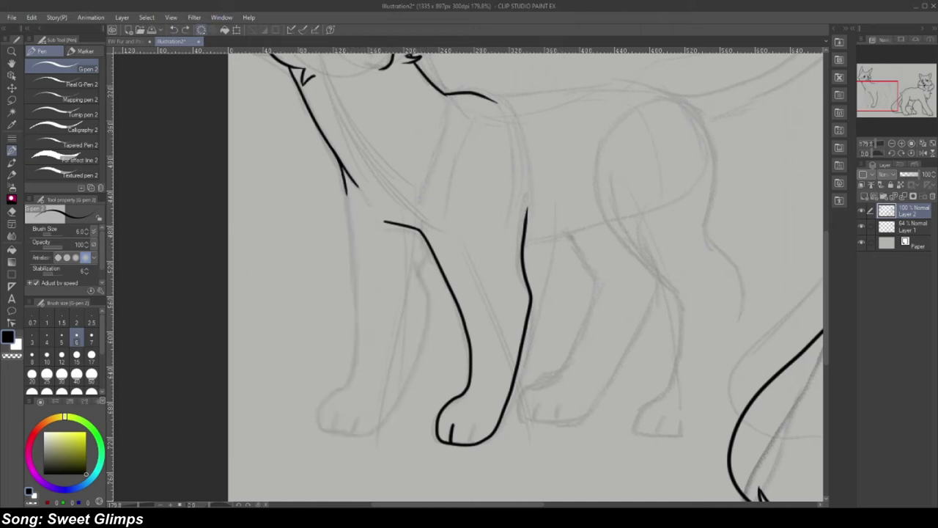
- Ink the far foreleg with two toe lines and erase the forked line end where it meets the neck
mouse_move(431, 251)
left_mouse_down()
mouse_move(414, 357)
mouse_move(371, 419)
mouse_move(320, 425)
mouse_move(359, 351)
mouse_move(365, 264)
mouse_move(352, 181)
left_mouse_up()
left_click_drag(325, 405, 322, 425)
left_click_drag(355, 414, 350, 429)
key("e")
left_click_drag(346, 194, 334, 158)
- Ink the second cat's belly line with a small fur tuft and the far hind leg with toe lines
left_click_drag(873, 80, 889, 98)
key("p")
mouse_move(341, 239)
left_mouse_down()
mouse_move(388, 242)
mouse_move(422, 229)
mouse_move(401, 264)
mouse_move(370, 376)
mouse_move(415, 409)
mouse_move(483, 290)
left_mouse_up()
mouse_move(356, 399)
left_mouse_down()
mouse_move(360, 414)
mouse_move(381, 424)
left_mouse_up()
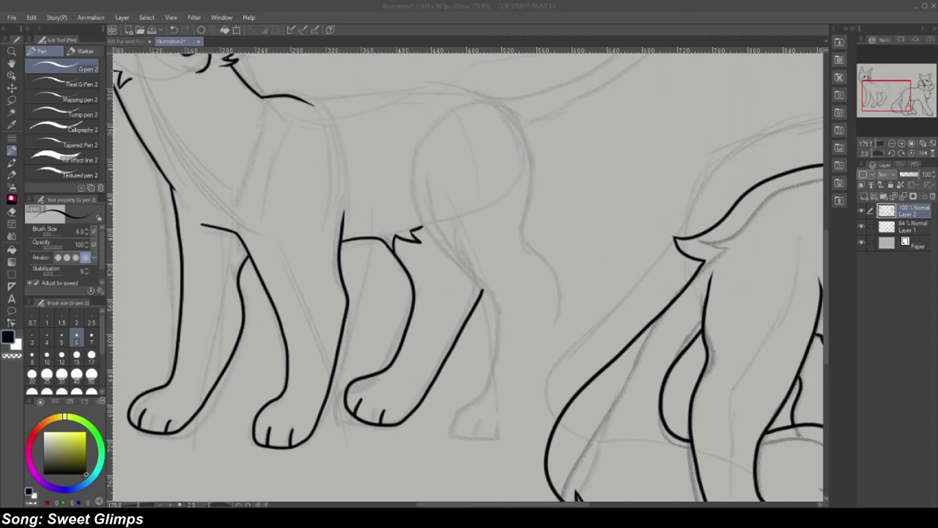
- Ink the back line ending in a fur tuft at the tail base, and the front edge of the near thigh
scroll(735, 178, "up", 5)
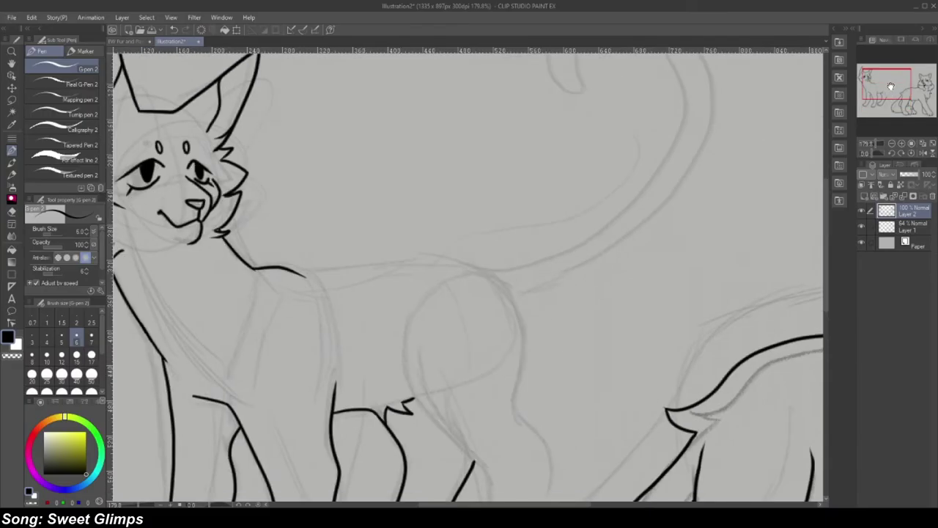
mouse_move(296, 287)
left_mouse_down()
mouse_move(480, 274)
mouse_move(522, 105)
mouse_move(563, 105)
mouse_move(553, 117)
left_mouse_up()
left_click_drag(448, 209, 529, 321)
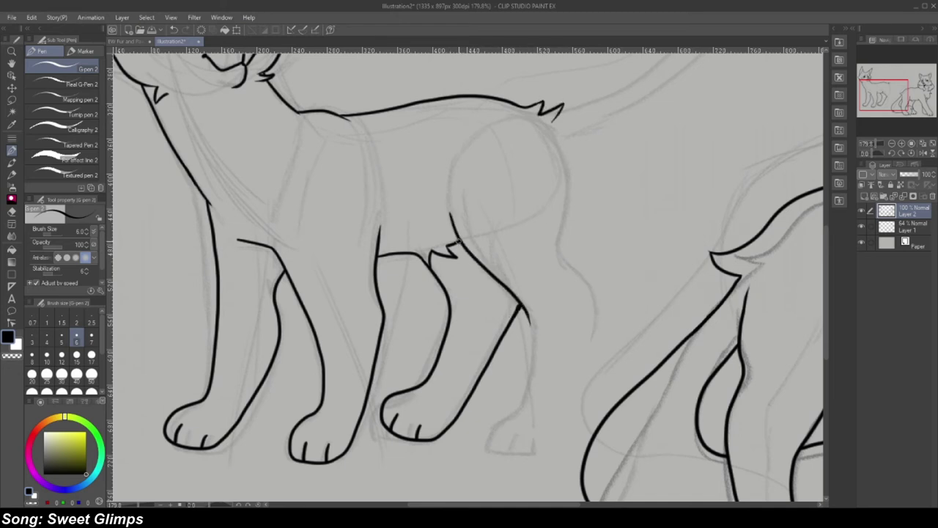
- Ink the near hind leg's rear edge, lower leg and paw with toe lines
mouse_move(561, 143)
left_mouse_down()
mouse_move(565, 255)
mouse_move(592, 288)
left_mouse_up()
mouse_move(532, 286)
left_mouse_down()
mouse_move(499, 114)
mouse_move(483, 226)
mouse_move(505, 282)
mouse_move(555, 150)
mouse_move(551, 110)
left_mouse_up()
mouse_move(479, 258)
left_mouse_down()
mouse_move(477, 275)
mouse_move(498, 278)
left_mouse_up()
- Ink the second cat's long S-curved tail rising from the rump, redrawing the curve until it flows smoothly
left_click_drag(885, 105, 891, 76)
mouse_move(454, 384)
left_mouse_down()
mouse_move(502, 302)
mouse_move(468, 118)
left_mouse_up()
mouse_move(454, 411)
left_mouse_down()
mouse_move(525, 320)
mouse_move(464, 115)
mouse_move(447, 167)
mouse_move(456, 400)
left_mouse_up()
key("ctrl+z")
key("ctrl+z")
mouse_move(423, 171)
left_mouse_down()
mouse_move(455, 145)
mouse_move(467, 118)
mouse_move(532, 290)
mouse_move(455, 411)
left_mouse_up()
- Ink a small solid black patch beneath the second cat's chin
left_click(878, 144)
left_click_drag(882, 87, 879, 104)
left_click_drag(881, 144, 881, 144)
left_click_drag(887, 87, 865, 88)
mouse_move(458, 166)
left_mouse_down()
mouse_move(447, 184)
mouse_move(425, 181)
left_mouse_up()
mouse_move(425, 181)
left_mouse_down()
mouse_move(429, 195)
mouse_move(454, 185)
mouse_move(429, 191)
mouse_move(443, 202)
mouse_move(447, 189)
mouse_move(412, 183)
mouse_move(427, 202)
mouse_move(423, 189)
mouse_move(455, 175)
mouse_move(425, 199)
mouse_move(458, 188)
mouse_move(413, 190)
mouse_move(409, 182)
mouse_move(452, 189)
left_mouse_up()
key("e")
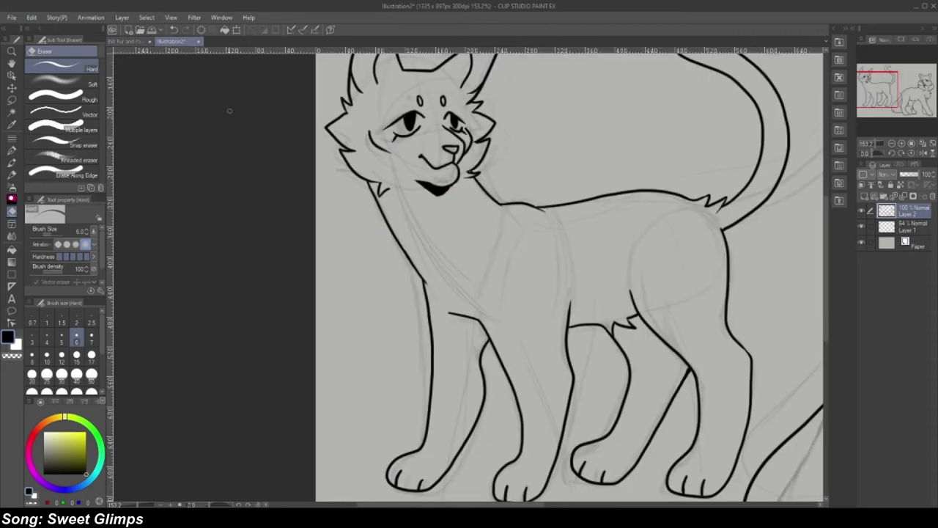
- Enlarge the second cat's solid black open-mouth patch below the chin and trim its edge
key("p")
mouse_move(415, 182)
left_mouse_down()
mouse_move(446, 190)
mouse_move(412, 180)
mouse_move(437, 181)
left_mouse_up()
key("e")
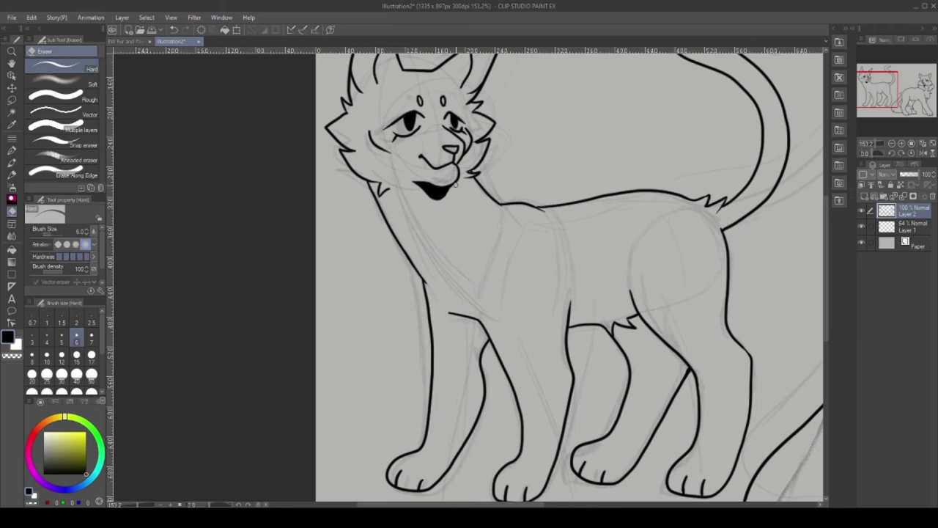
left_click_drag(452, 188, 242, 239)
key("p")
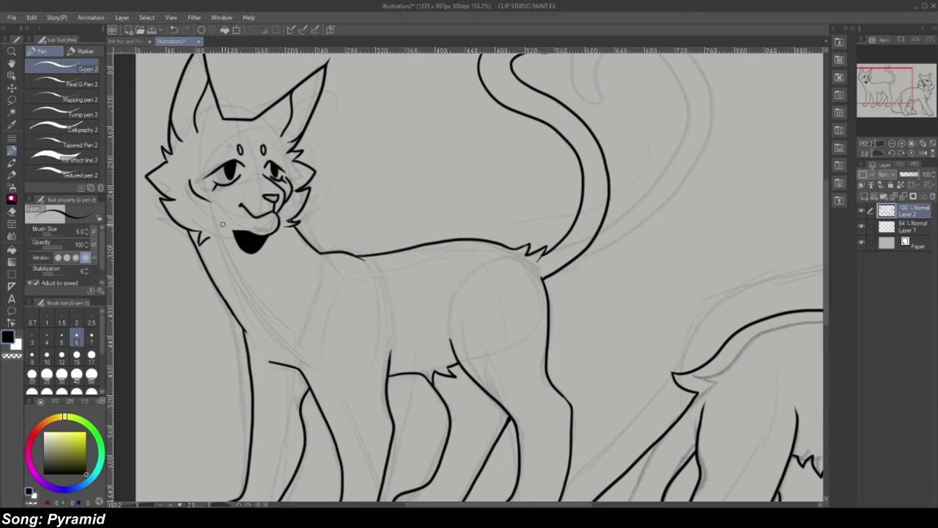
- Extend the open mouth's upper edge toward the cheek with a jaw line and clean up its corner
mouse_move(219, 223)
left_mouse_down()
mouse_move(245, 249)
mouse_move(239, 232)
mouse_move(211, 223)
left_mouse_up()
key("e")
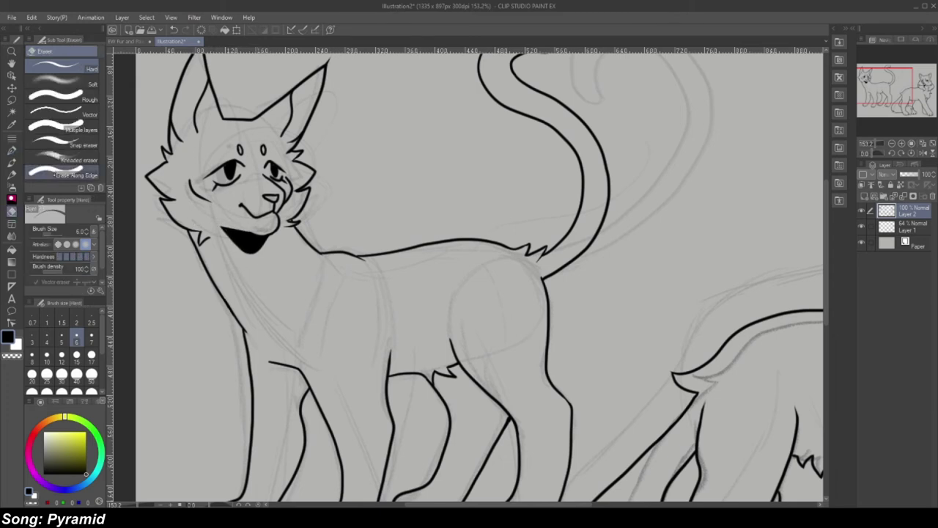
key("p")
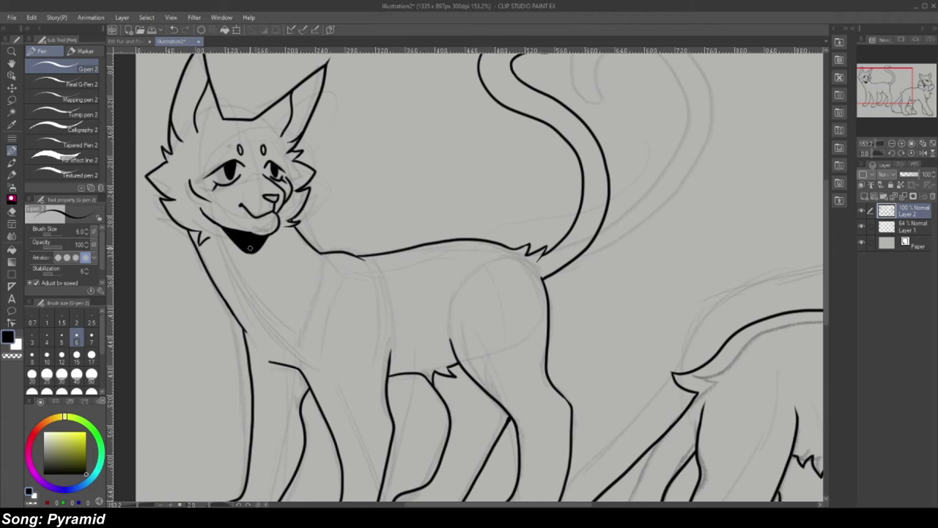
key("e")
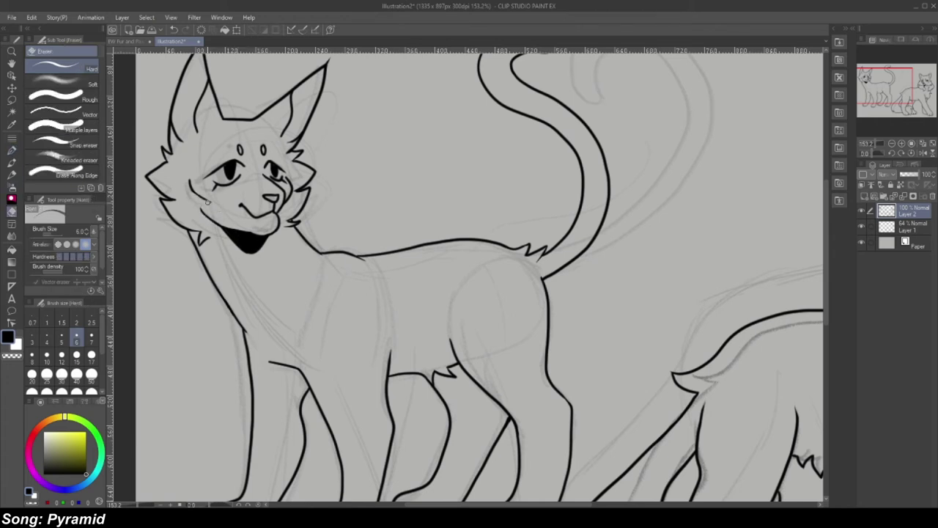
key("ctrl+equal")
key("p")
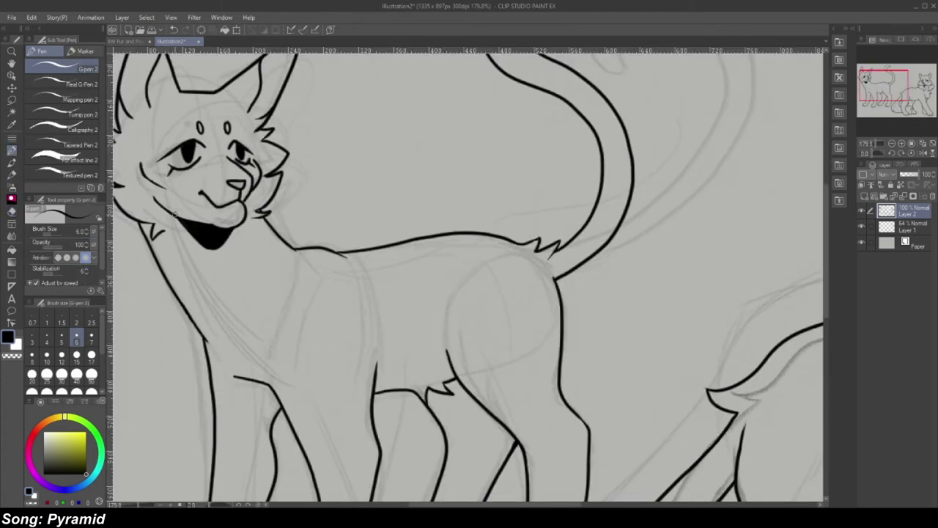
left_click_drag(183, 229, 206, 242)
- Ink short whisker strokes beside the second cat's face and beside Adderfang's cheek
mouse_move(290, 130)
left_mouse_down()
mouse_move(360, 101)
mouse_move(316, 127)
left_mouse_up()
left_click_drag(494, 504, 621, 504)
left_click_drag(456, 221, 399, 240)
left_click_drag(454, 230, 441, 235)
- Check the line art with the sketch hidden, then clear sketch Layer 1 and restore its opacity to 100%
left_click(874, 143)
left_click(905, 88)
left_click(872, 143)
left_click(899, 84)
left_click(875, 144)
left_click_drag(874, 144, 870, 144)
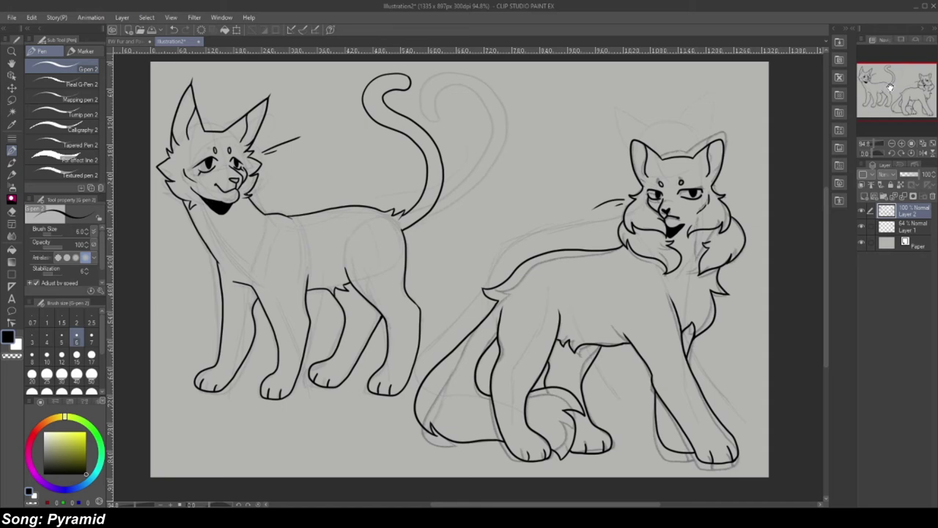
left_click(861, 227)
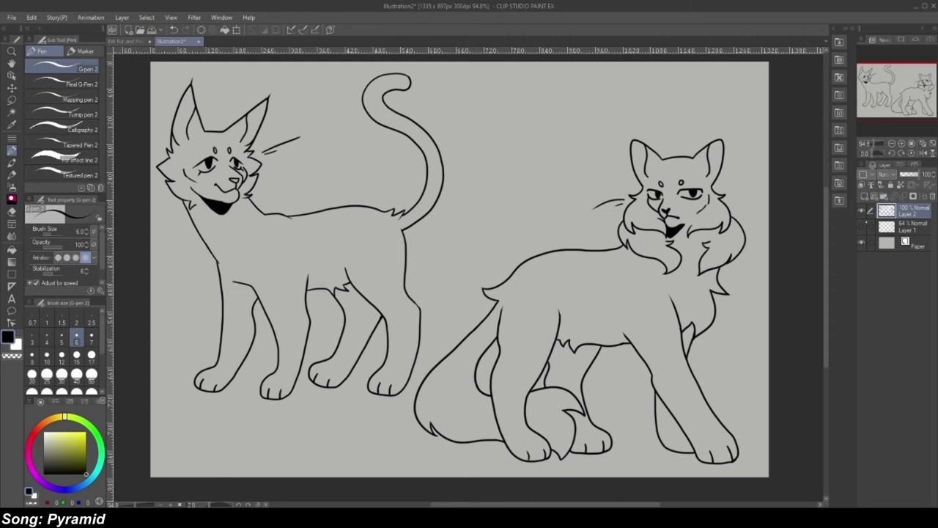
left_click(863, 225)
left_click(896, 223)
left_click(202, 30)
left_click_drag(913, 174, 921, 174)
- Select the area outside both cats' line art, invert the selection and fill it with muted green (137, 179, 131) on Layer 1
left_click(11, 113)
left_click(908, 210)
left_click(750, 176)
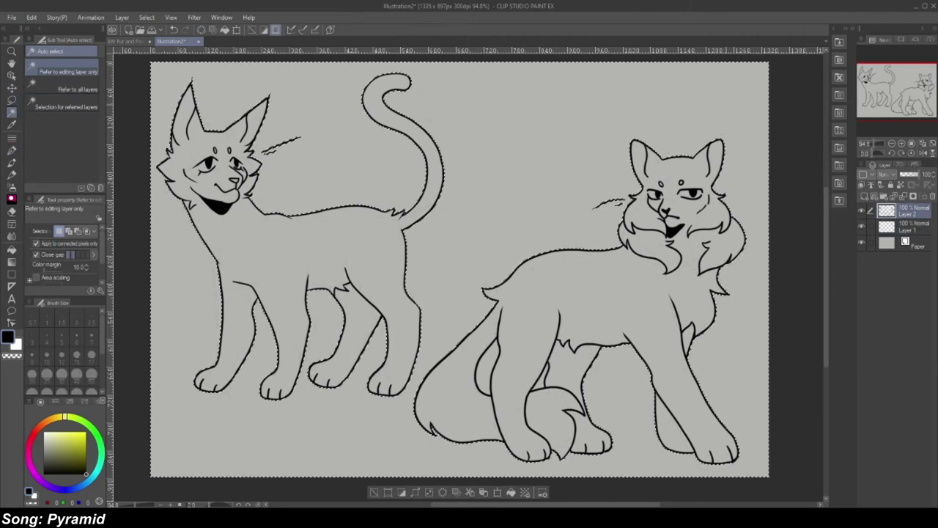
key("ctrl+shift+i")
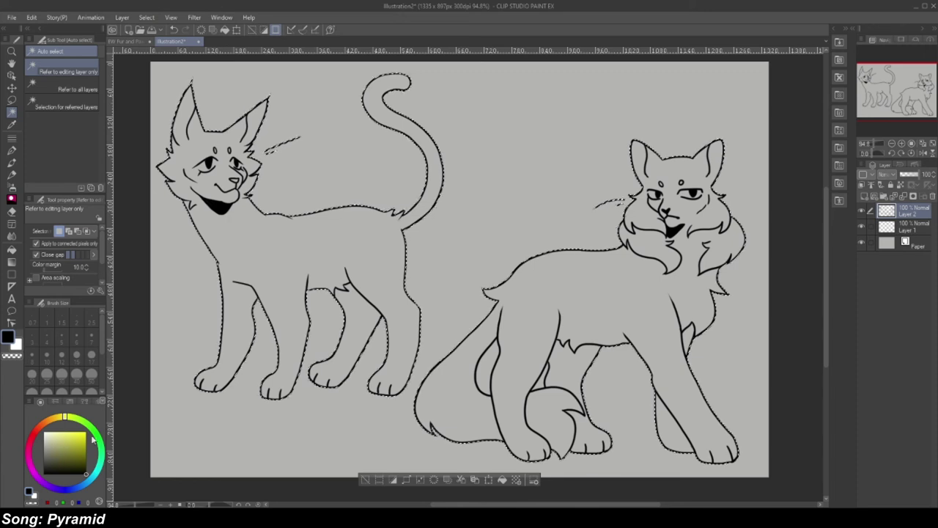
left_click(93, 431)
left_click(54, 443)
left_click(908, 226)
left_click(501, 479)
key("ctrl+d")
- Erase the green fill spilling around the whiskers and outside the outlines of both cats
scroll(558, 378, "up", 6)
left_click(12, 212)
mouse_move(326, 240)
left_mouse_down()
mouse_move(260, 335)
mouse_move(255, 394)
mouse_move(296, 439)
mouse_move(333, 271)
mouse_move(321, 268)
mouse_move(267, 338)
mouse_move(288, 343)
mouse_move(294, 315)
mouse_move(265, 374)
mouse_move(268, 406)
left_mouse_up()
mouse_move(518, 334)
left_mouse_down()
mouse_move(498, 411)
mouse_move(467, 414)
left_mouse_up()
left_click_drag(809, 259, 439, 8)
left_click_drag(147, 234, 843, 301)
left_click_drag(176, 168, 753, 405)
left_click_drag(242, 66, 536, 494)
left_click_drag(872, 81, 917, 87)
left_click(877, 143)
left_click(901, 90)
left_click(874, 144)
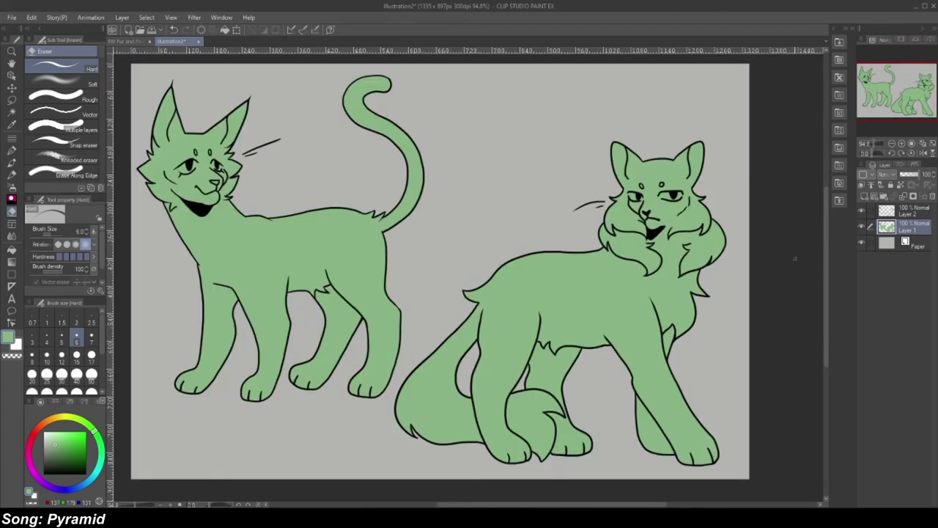
- Lock Layer 1's transparent pixels and fill the second cat's body with dusty red-brown
left_click(901, 185)
left_click(36, 431)
left_click_drag(55, 448, 32, 434)
key("g")
left_click(214, 231)
- Outline the second cat's forehead, neck, chest, back and rump markings with a darker red-brown G-pen
left_click(57, 455)
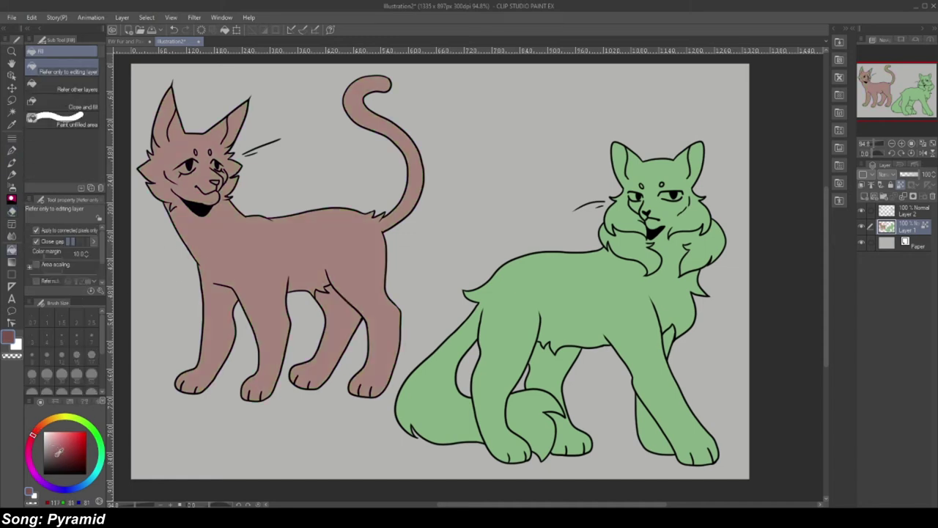
left_click(12, 150)
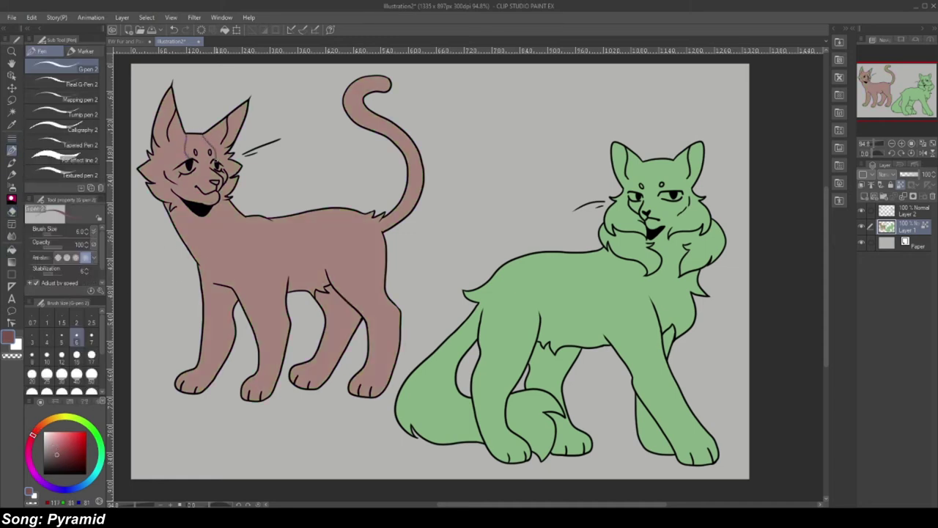
mouse_move(223, 199)
left_mouse_down()
mouse_move(248, 223)
mouse_move(267, 215)
mouse_move(291, 242)
mouse_move(336, 211)
left_mouse_up()
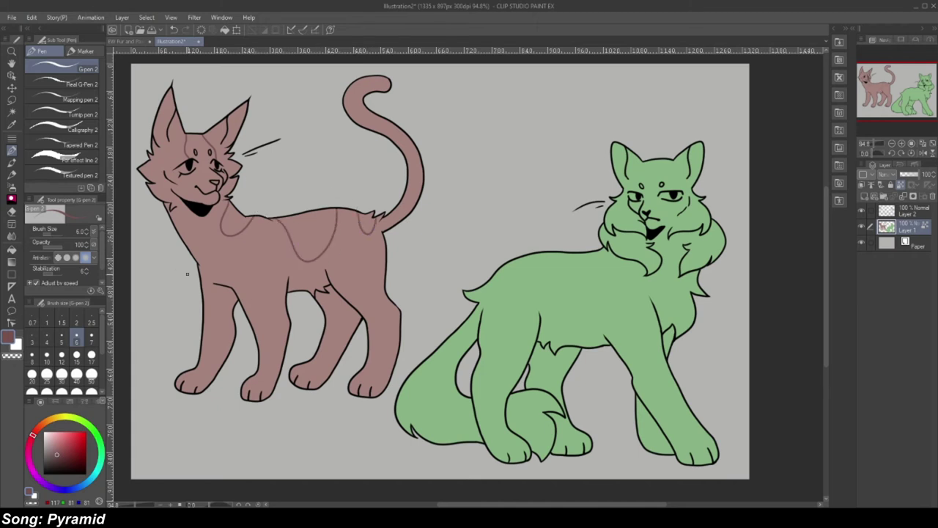
scroll(246, 278, "up", 5)
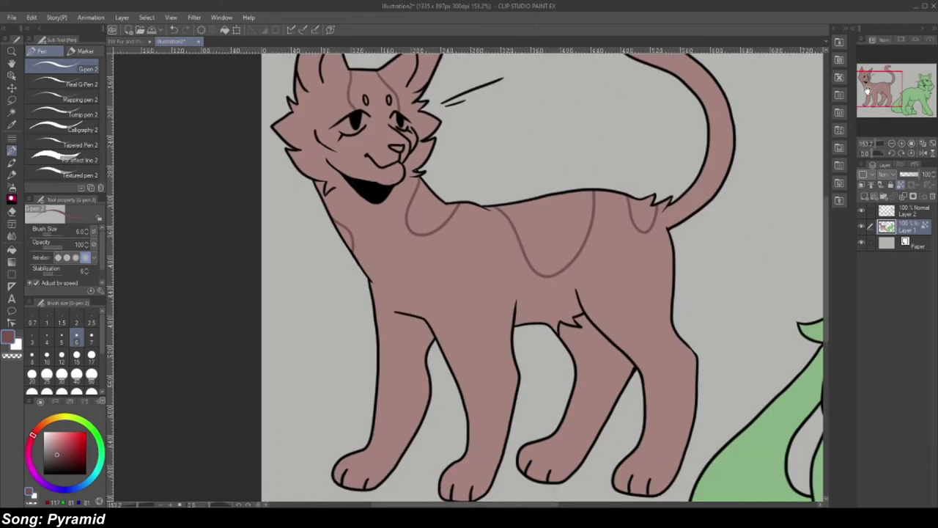
- Fill the forehead patch with the pen at size 12 and add small dark marks on both ears
left_click(61, 356)
mouse_move(443, 146)
left_mouse_down()
mouse_move(444, 195)
mouse_move(470, 184)
mouse_move(433, 180)
mouse_move(439, 194)
mouse_move(476, 178)
mouse_move(452, 176)
left_mouse_up()
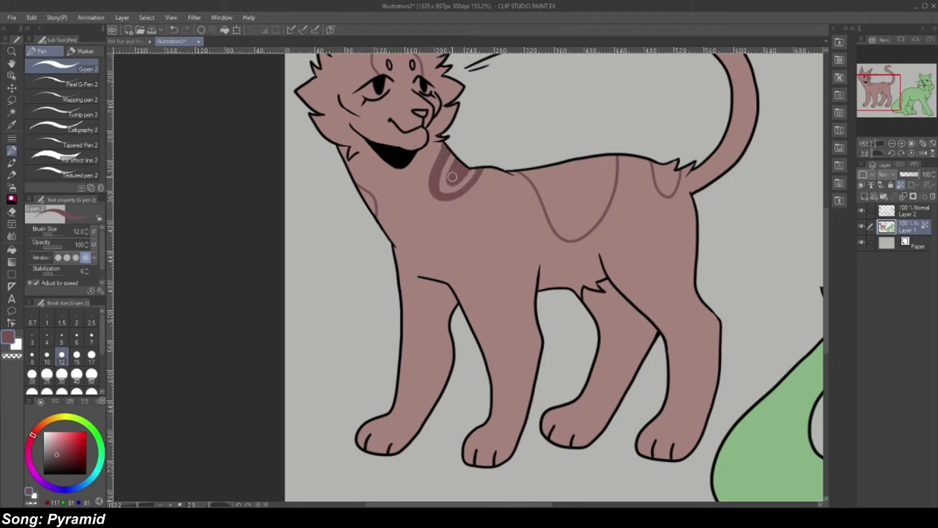
left_click(174, 29)
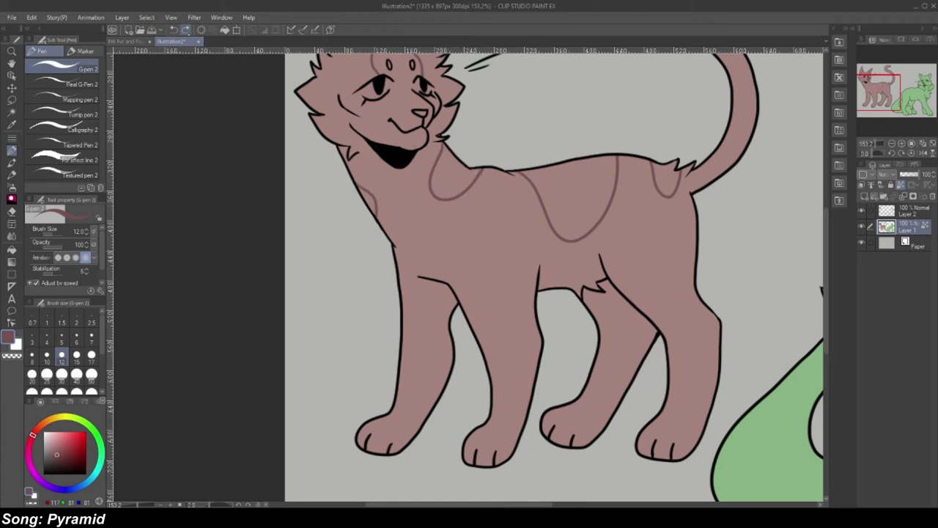
left_click_drag(877, 102, 878, 99)
mouse_move(363, 109)
left_mouse_down()
mouse_move(366, 154)
mouse_move(396, 136)
mouse_move(377, 121)
mouse_move(382, 154)
mouse_move(374, 147)
left_mouse_up()
left_click_drag(414, 87, 433, 94)
left_click_drag(348, 99, 340, 75)
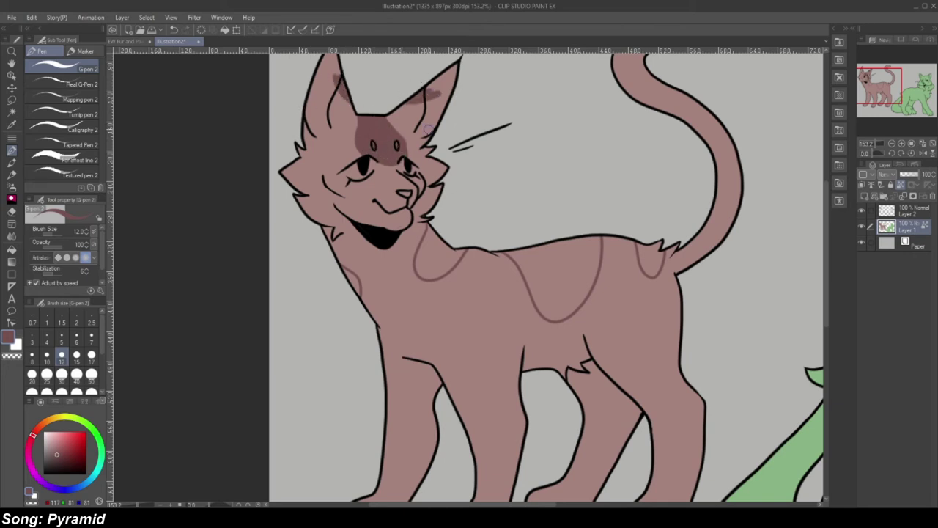
- Fill the outlined neck, back and rump marking and the chest patch with the dark red-brown
mouse_move(434, 211)
left_mouse_down()
mouse_move(416, 272)
mouse_move(477, 305)
mouse_move(600, 296)
mouse_move(677, 235)
left_mouse_up()
left_click(173, 29)
mouse_move(425, 224)
left_mouse_down()
mouse_move(419, 276)
mouse_move(568, 316)
mouse_move(625, 265)
mouse_move(659, 266)
mouse_move(661, 243)
mouse_move(634, 260)
mouse_move(607, 244)
left_mouse_up()
left_click_drag(346, 270, 358, 293)
mouse_move(434, 223)
left_mouse_down()
mouse_move(424, 261)
mouse_move(433, 279)
mouse_move(469, 266)
mouse_move(478, 246)
mouse_move(545, 303)
mouse_move(514, 293)
mouse_move(554, 313)
mouse_move(533, 308)
mouse_move(575, 295)
mouse_move(604, 255)
mouse_move(576, 291)
mouse_move(566, 260)
mouse_move(511, 249)
mouse_move(545, 271)
left_mouse_up()
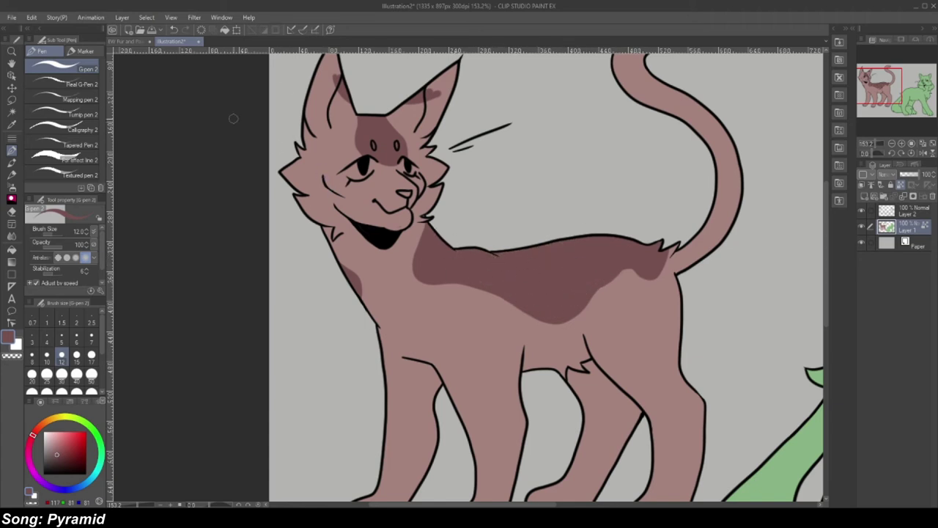
- Paint dark patches over both cheeks and widen the chest and neck markings
mouse_move(300, 161)
left_mouse_down()
mouse_move(337, 168)
mouse_move(350, 189)
mouse_move(310, 221)
mouse_move(285, 161)
mouse_move(306, 201)
mouse_move(343, 193)
mouse_move(313, 169)
mouse_move(329, 190)
left_mouse_up()
mouse_move(436, 162)
left_mouse_down()
mouse_move(429, 207)
mouse_move(438, 167)
mouse_move(451, 188)
left_mouse_up()
left_click_drag(320, 238, 357, 284)
mouse_move(427, 224)
left_mouse_down()
mouse_move(411, 269)
mouse_move(423, 243)
mouse_move(431, 279)
left_mouse_up()
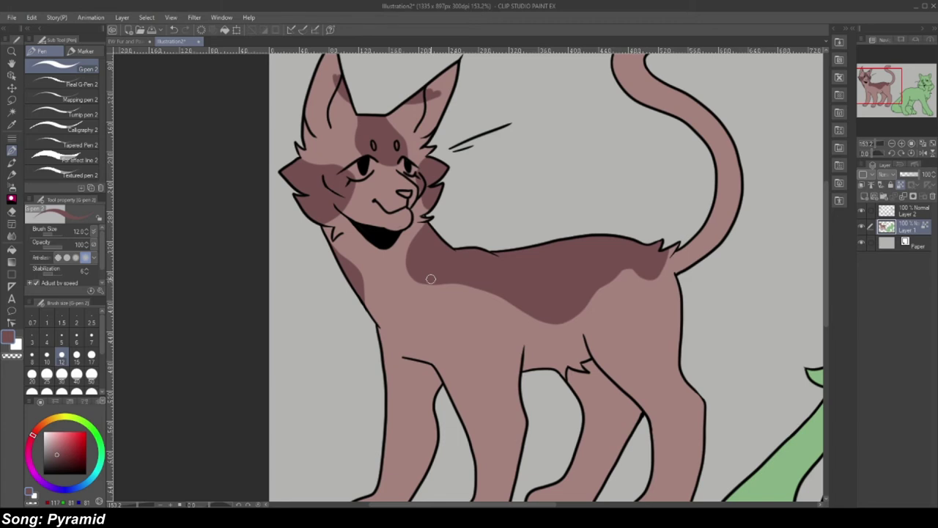
- Extend the dark back patch over the tail base and reshape its lower edge behind the shoulder
left_click_drag(884, 86, 885, 97)
mouse_move(548, 158)
left_mouse_down()
mouse_move(562, 147)
mouse_move(513, 192)
mouse_move(480, 176)
mouse_move(513, 196)
left_mouse_up()
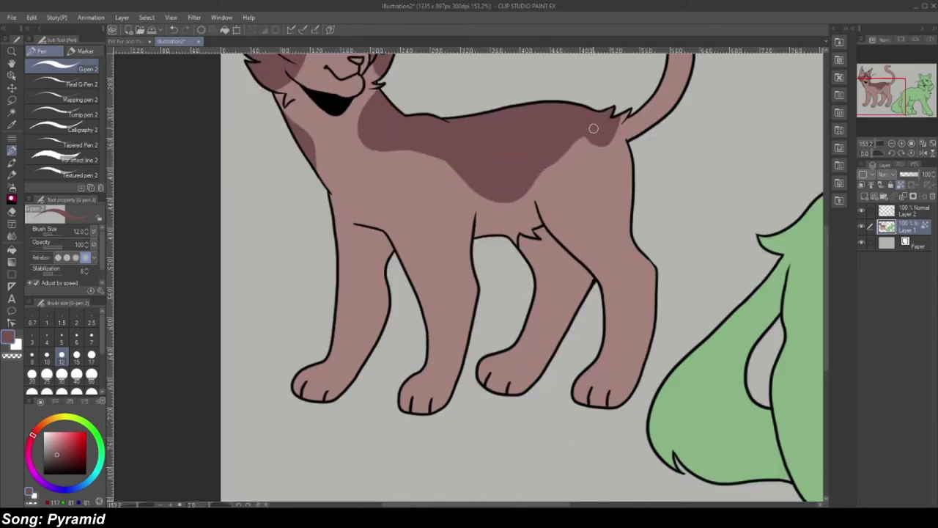
mouse_move(575, 134)
left_mouse_down()
mouse_move(612, 150)
mouse_move(602, 105)
left_mouse_up()
mouse_move(408, 146)
left_mouse_down()
mouse_move(432, 144)
mouse_move(398, 150)
left_mouse_up()
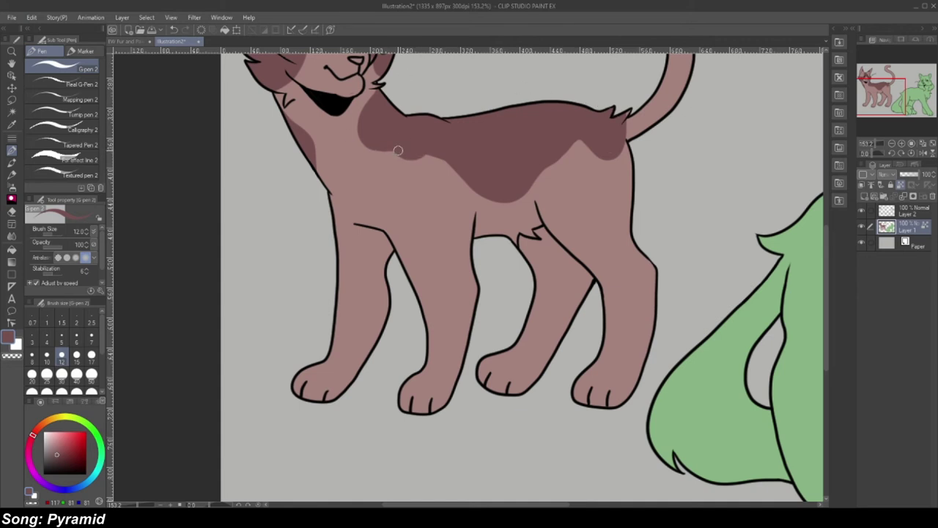
- Paint a dark stocking with a wavy upper edge on the near front leg, plus a spot beside it
mouse_move(422, 279)
left_mouse_down()
mouse_move(441, 315)
mouse_move(476, 307)
mouse_move(429, 317)
mouse_move(449, 377)
left_mouse_up()
mouse_move(438, 321)
left_mouse_down()
mouse_move(461, 312)
mouse_move(436, 396)
mouse_move(407, 406)
left_mouse_up()
left_click_drag(468, 296, 471, 281)
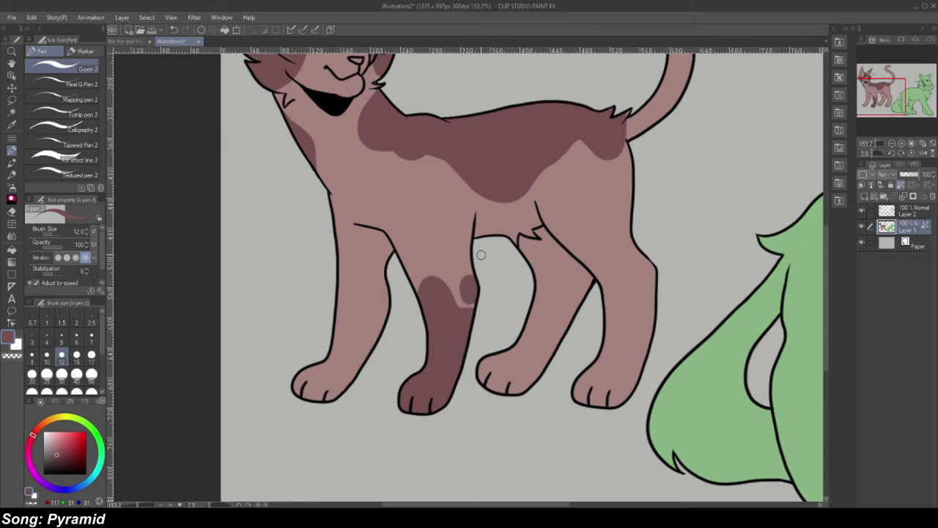
- Add a dark oval spot on the shoulder, a sock on the far front paw and a toe spot on the far hind paw
mouse_move(441, 165)
left_mouse_down()
mouse_move(425, 183)
mouse_move(445, 182)
mouse_move(437, 179)
left_mouse_up()
mouse_move(256, 214)
left_mouse_down()
mouse_move(301, 242)
mouse_move(331, 161)
left_mouse_up()
mouse_move(401, 302)
left_mouse_down()
mouse_move(431, 328)
mouse_move(372, 315)
mouse_move(380, 346)
left_mouse_up()
mouse_move(562, 332)
left_mouse_down()
mouse_move(569, 321)
mouse_move(569, 333)
left_mouse_up()
left_click(597, 334, "alt")
left_click(571, 325, "alt")
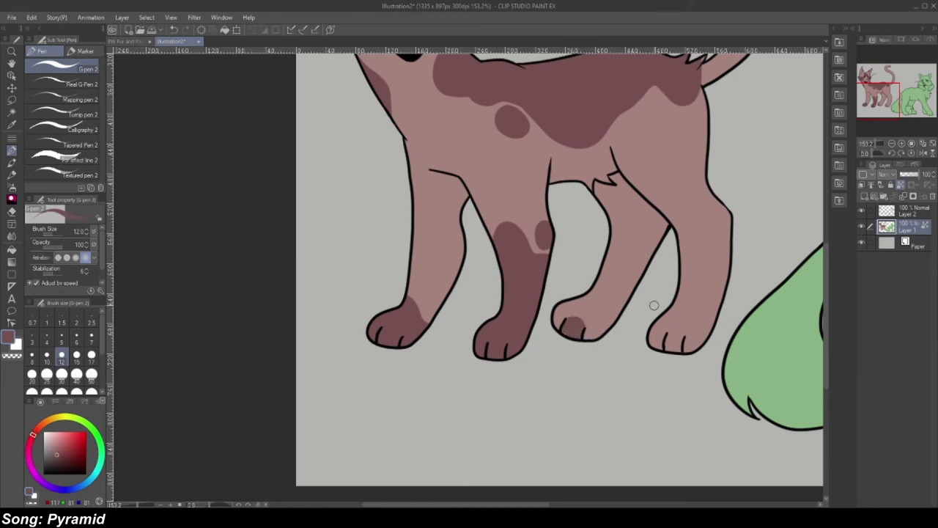
- Colour the second cat's chin dark red-brown and tidy its edge on the line art layer
left_click_drag(877, 111, 875, 89)
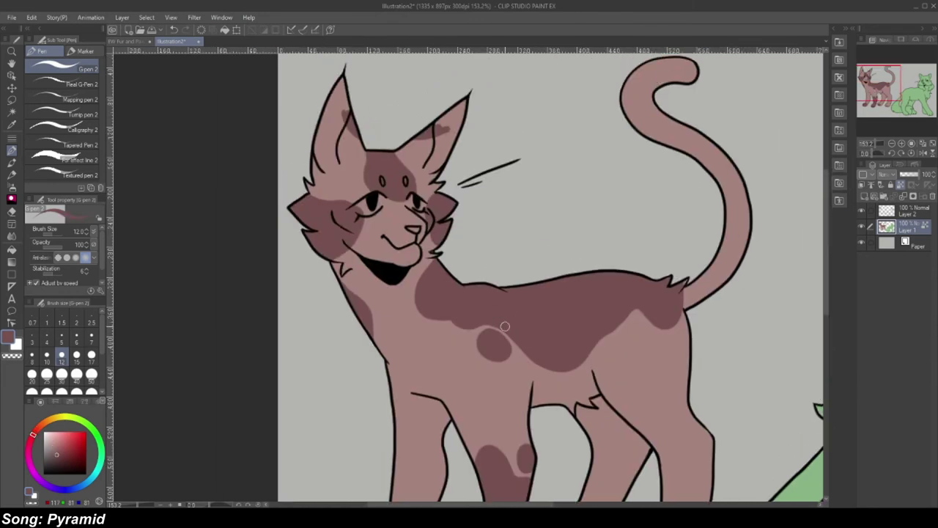
mouse_move(407, 248)
left_mouse_down()
mouse_move(416, 255)
mouse_move(405, 262)
left_mouse_up()
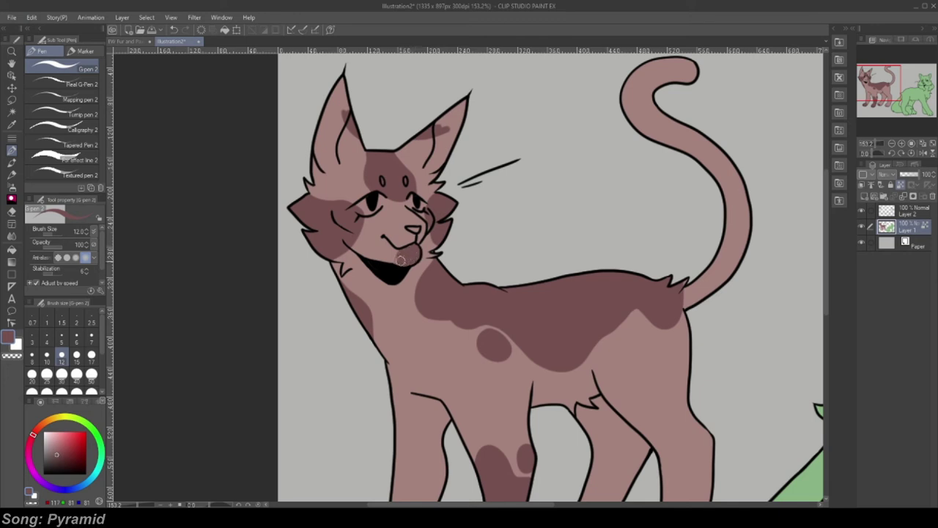
left_click(909, 211)
left_click(12, 211)
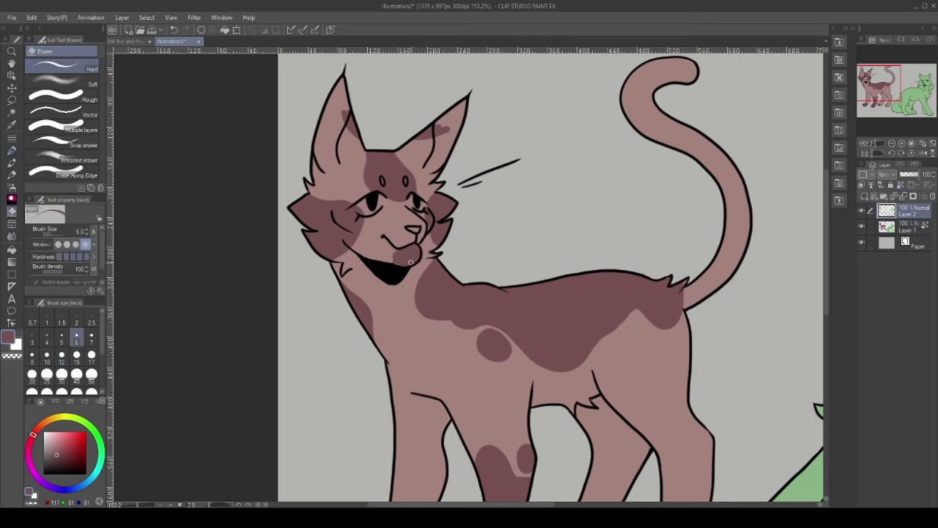
- Paint a small dark oval spot on the rump on colour Layer 1, covering the stray erased mark
key("alt+[")
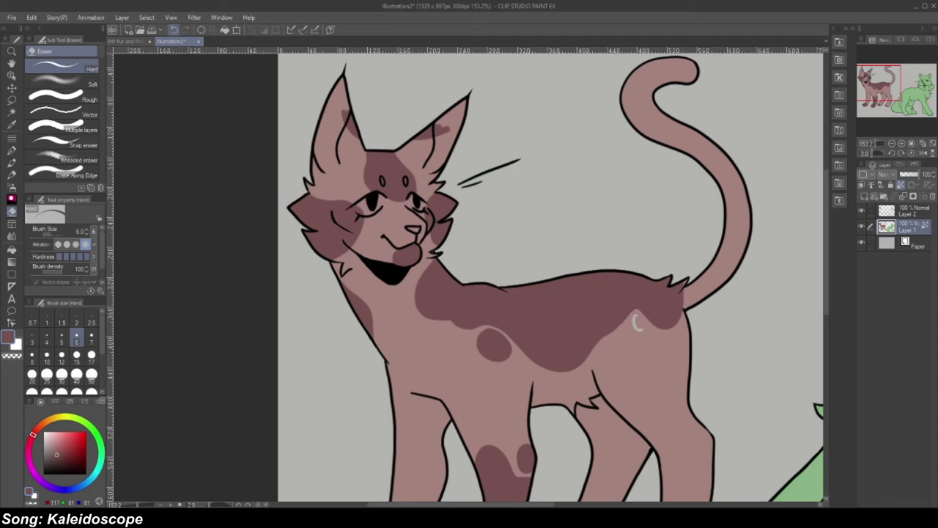
key("p")
left_click_drag(635, 318, 637, 328)
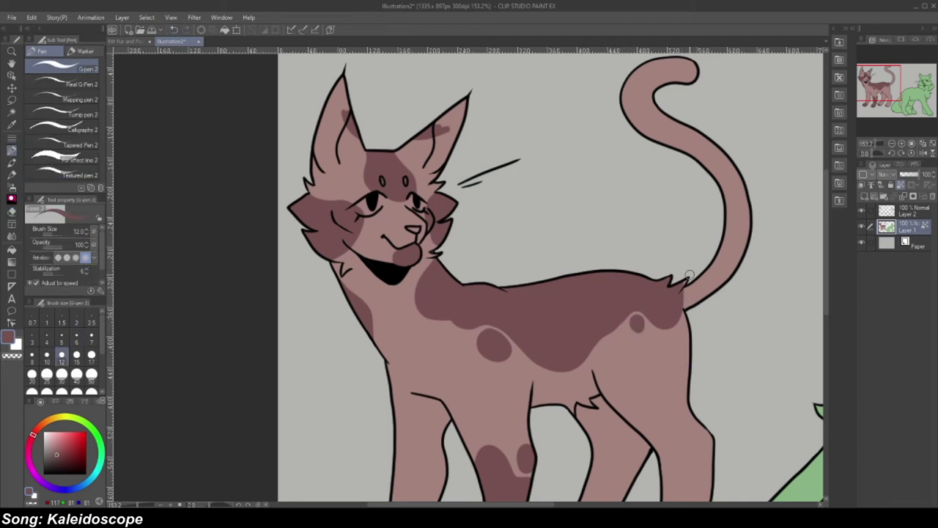
- Darken the tail base and paint dark bands up the curved tail
mouse_move(703, 282)
left_mouse_down()
mouse_move(731, 267)
mouse_move(746, 231)
left_mouse_up()
mouse_move(744, 189)
left_mouse_down()
mouse_move(726, 199)
mouse_move(746, 186)
left_mouse_up()
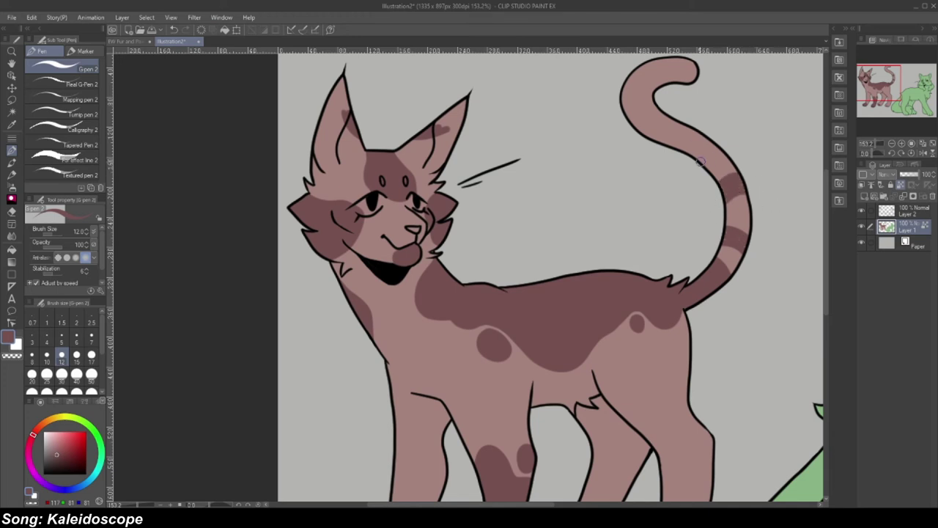
left_click_drag(555, 120, 432, 185)
mouse_move(606, 279)
left_mouse_down()
mouse_move(627, 281)
mouse_move(627, 270)
left_mouse_up()
left_click_drag(580, 229, 591, 207)
mouse_move(576, 199)
left_mouse_down()
mouse_move(566, 218)
mouse_move(598, 203)
left_mouse_up()
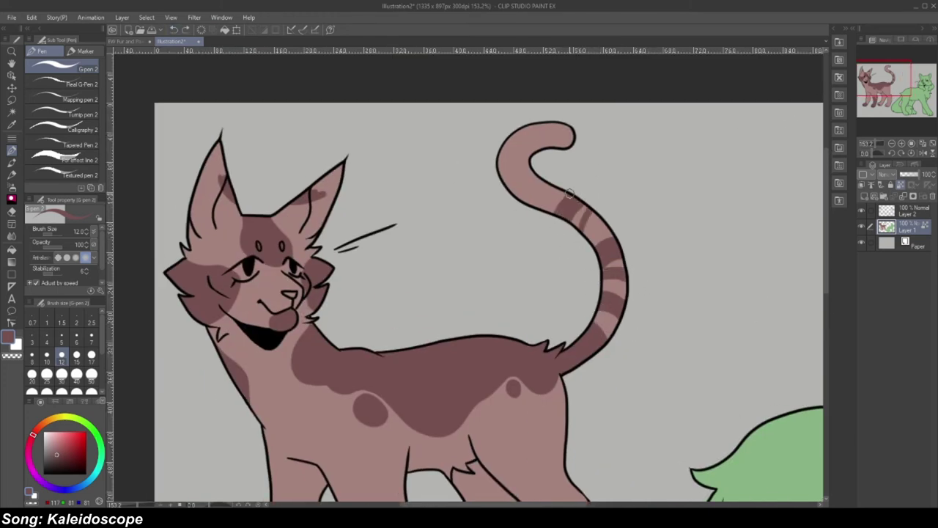
- Refine the lower tail bands with an extra stripe and fill the tail tip dark red-brown
left_click(612, 286, "alt")
mouse_move(603, 318)
left_mouse_down()
mouse_move(591, 310)
mouse_move(619, 314)
mouse_move(611, 337)
left_mouse_up()
left_click(607, 300, "alt")
mouse_move(551, 148)
left_mouse_down()
mouse_move(564, 135)
mouse_move(542, 120)
mouse_move(525, 163)
left_mouse_up()
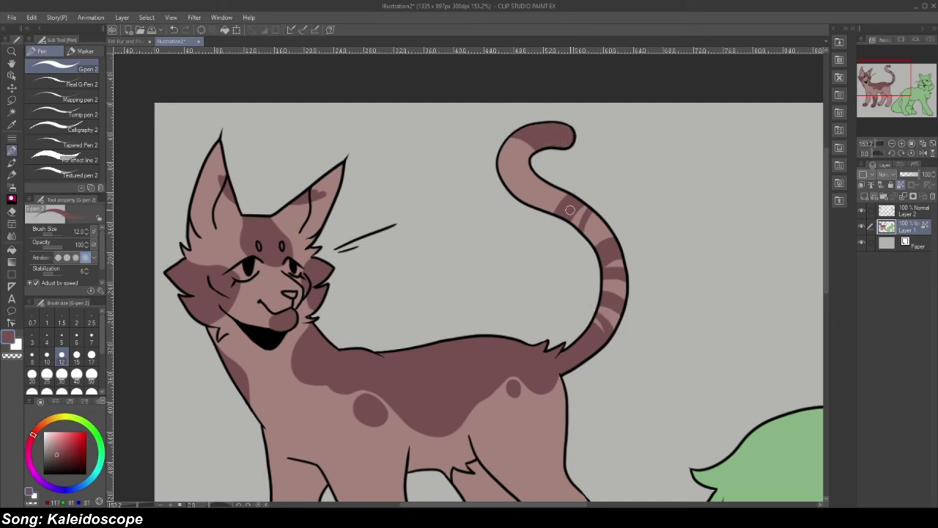
- Paint vertical stripes on the forehead patch in a darker maroon (94, 54, 61)
left_click(879, 82)
left_click(61, 458)
mouse_move(306, 162)
left_mouse_down()
mouse_move(314, 209)
mouse_move(354, 194)
mouse_move(356, 205)
mouse_move(313, 193)
mouse_move(349, 218)
left_mouse_up()
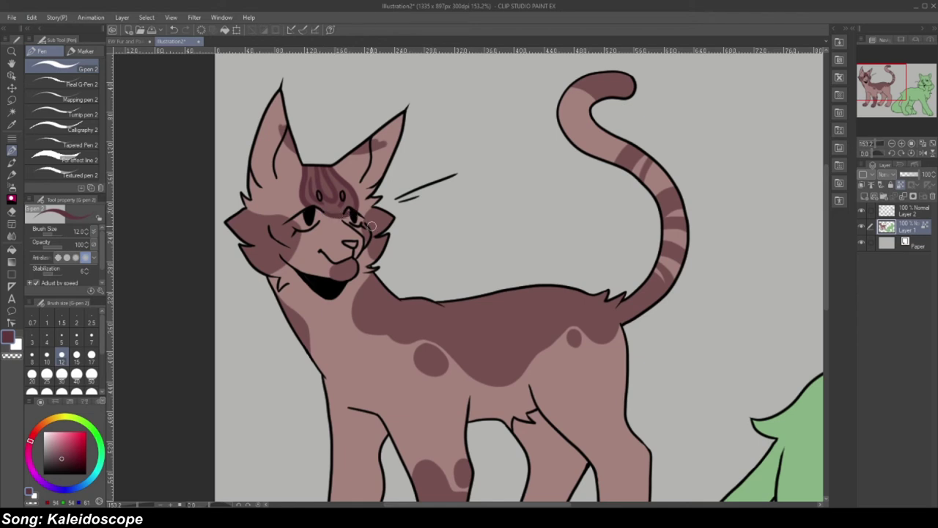
- Paint curved darker maroon stripes across both cheek patches
mouse_move(241, 203)
left_mouse_down()
mouse_move(275, 220)
mouse_move(259, 278)
left_mouse_up()
left_click_drag(374, 206, 371, 258)
mouse_move(236, 215)
left_mouse_down()
mouse_move(286, 240)
mouse_move(264, 244)
left_mouse_up()
left_click_drag(390, 223, 375, 231)
left_click_drag(389, 238, 375, 249)
- Edge the large back patch with darker maroon and add curving stripes in its neck and shoulder area
scroll(705, 95, "down", 3)
mouse_move(376, 158)
left_mouse_down()
mouse_move(383, 220)
mouse_move(447, 228)
mouse_move(513, 265)
mouse_move(566, 217)
mouse_move(639, 204)
left_mouse_up()
left_click(611, 192, "alt")
left_click(577, 209, "alt")
mouse_move(384, 164)
left_mouse_down()
mouse_move(425, 205)
mouse_move(427, 184)
left_mouse_up()
left_click_drag(395, 173, 404, 182)
- Fill the middle back and rump with nested curved maroon stripes, undoing and redrawing the first strokes
mouse_move(465, 187)
left_mouse_down()
mouse_move(477, 203)
mouse_move(538, 173)
mouse_move(491, 204)
mouse_move(523, 218)
mouse_move(516, 172)
mouse_move(520, 219)
mouse_move(526, 174)
left_mouse_up()
left_click(174, 30)
left_click(174, 30)
mouse_move(436, 209)
left_mouse_down()
mouse_move(446, 185)
mouse_move(470, 239)
mouse_move(454, 233)
mouse_move(538, 230)
mouse_move(559, 189)
mouse_move(601, 205)
left_mouse_up()
left_click_drag(595, 197, 625, 214)
left_click_drag(622, 181, 627, 204)
mouse_move(589, 171)
left_mouse_down()
mouse_move(613, 202)
mouse_move(618, 197)
left_mouse_up()
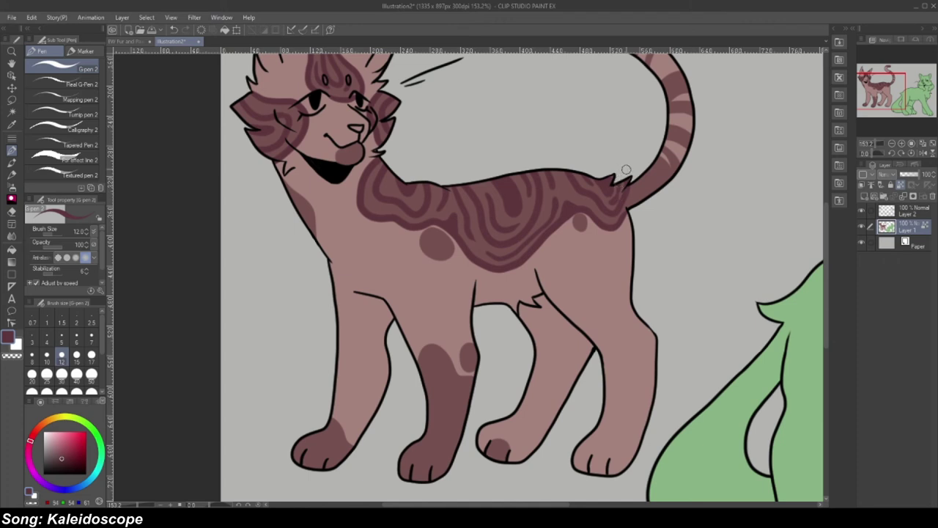
- Add darker maroon stripes and outlines to the chest patch, shoulder spot and rump spot
mouse_move(877, 95)
left_mouse_down()
mouse_move(871, 88)
mouse_move(880, 92)
left_mouse_up()
mouse_move(252, 225)
left_mouse_down()
mouse_move(283, 284)
mouse_move(279, 263)
left_mouse_up()
mouse_move(399, 274)
left_mouse_down()
mouse_move(387, 289)
mouse_move(394, 278)
left_mouse_up()
mouse_move(544, 270)
left_mouse_down()
mouse_move(541, 261)
mouse_move(549, 272)
left_mouse_up()
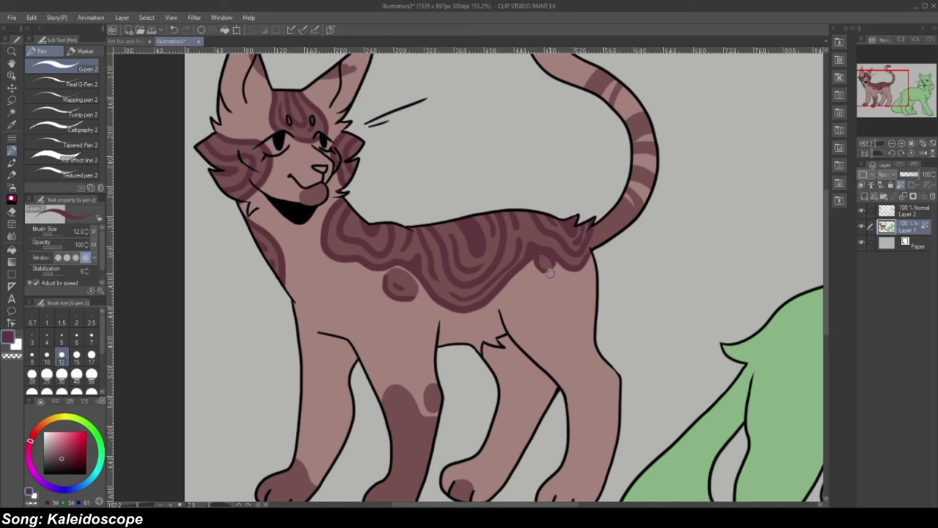
- Retouch the rings in the shoulder and rump spots, and paint both spots over with the base coat colour
left_click(404, 284, "alt")
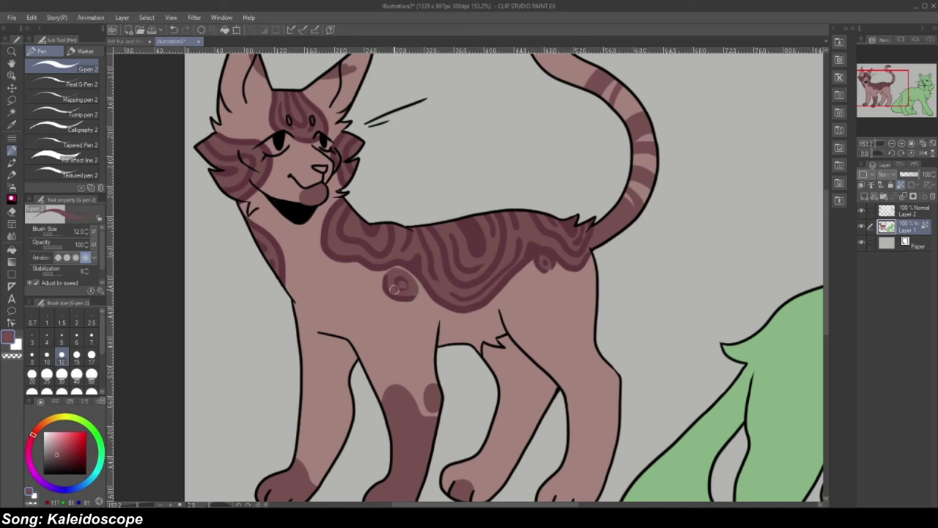
left_click(392, 273, "alt")
left_click(412, 288, "alt")
mouse_move(415, 278)
left_mouse_down()
mouse_move(397, 265)
mouse_move(388, 282)
mouse_move(404, 265)
mouse_move(403, 282)
mouse_move(412, 230)
mouse_move(400, 290)
left_mouse_up()
left_click(390, 273, "alt")
left_click_drag(552, 260, 545, 262)
- Paint dark maroon stripes inside the tail's maroon bands, from the upper curve down to the tail base
left_click(530, 251, "alt")
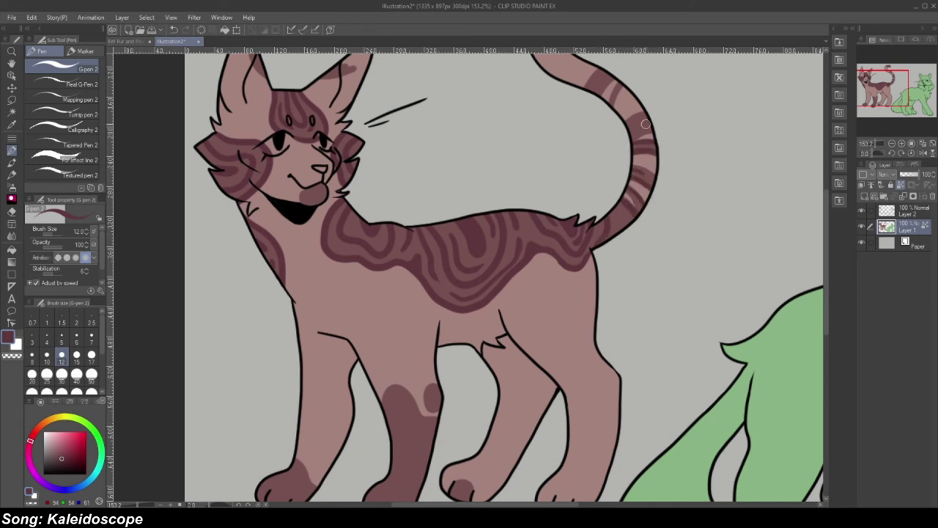
left_click_drag(631, 136, 648, 124)
mouse_move(645, 126)
left_mouse_down()
mouse_move(688, 306)
mouse_move(675, 277)
left_mouse_up()
left_click_drag(642, 258, 649, 231)
left_click_drag(617, 240, 631, 222)
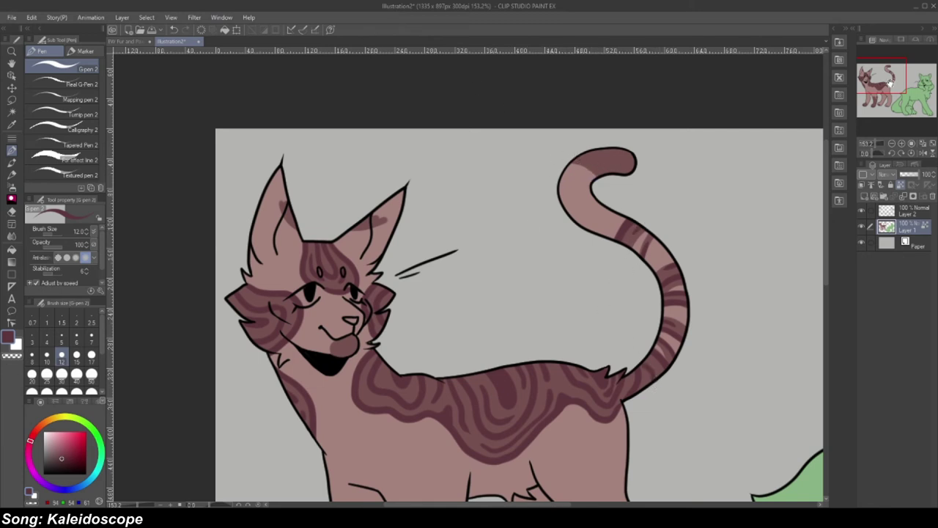
- Fill the near foreleg patch and elbow spot with curving dark maroon stripes, and darken its paw
left_click_drag(891, 83, 887, 99)
mouse_move(452, 351)
left_mouse_down()
mouse_move(481, 343)
mouse_move(505, 369)
mouse_move(463, 376)
left_mouse_up()
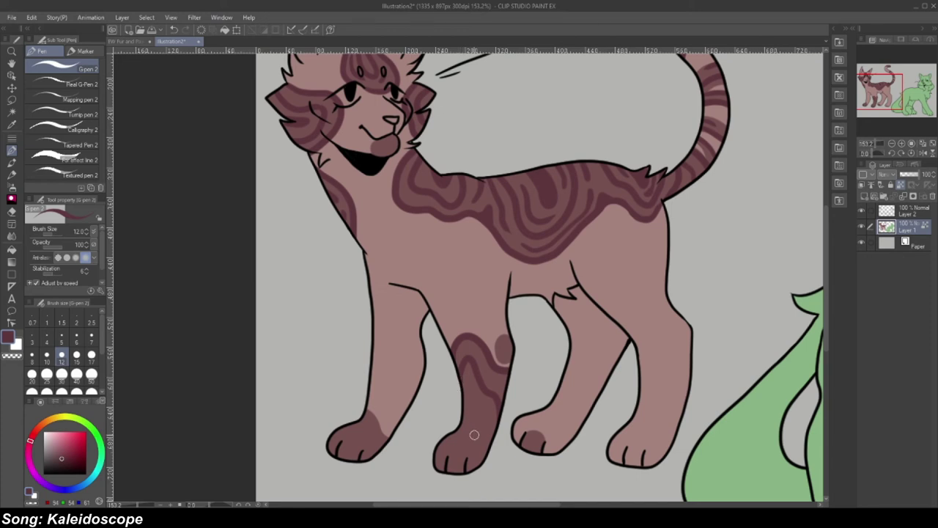
left_click_drag(514, 334, 496, 354)
mouse_move(445, 458)
left_mouse_down()
mouse_move(473, 443)
mouse_move(464, 473)
left_mouse_up()
left_click_drag(480, 421, 472, 395)
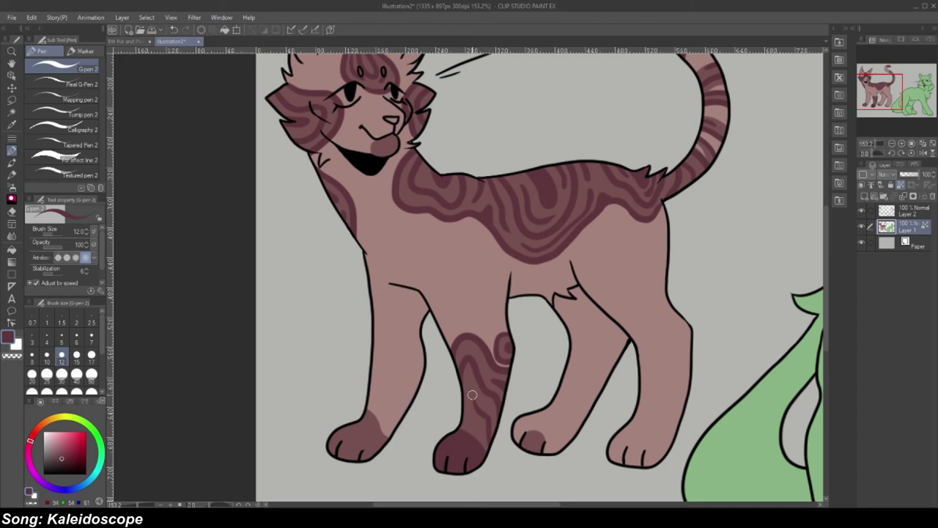
left_click_drag(474, 433, 469, 416)
left_click(466, 371, "alt")
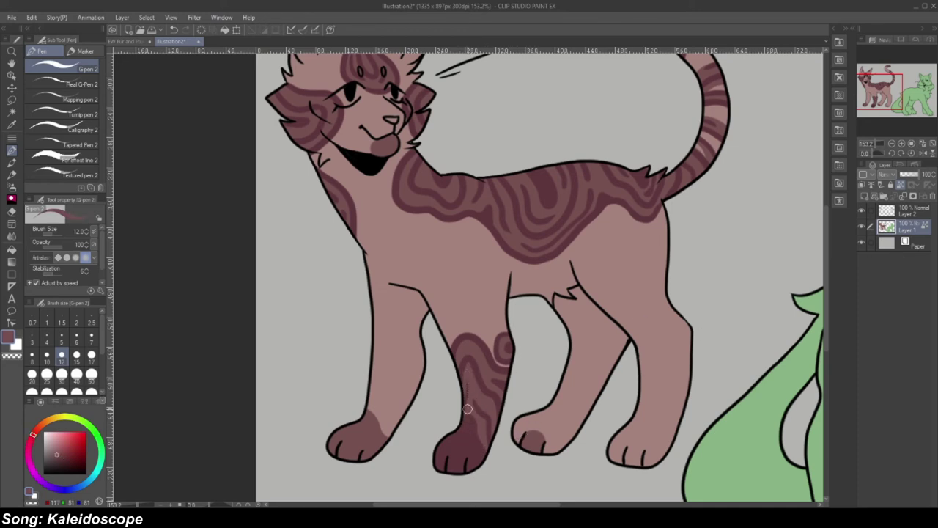
left_click(472, 400, "alt")
- Add maroon arcs above the far forepaw and the near foreleg patch, undoing the extra strokes by the belly
mouse_move(361, 386)
left_mouse_down()
mouse_move(503, 337)
mouse_move(531, 386)
mouse_move(524, 349)
left_mouse_up()
mouse_move(587, 291)
left_mouse_down()
mouse_move(621, 271)
mouse_move(628, 289)
mouse_move(597, 289)
mouse_move(627, 284)
left_mouse_up()
key("ctrl+z")
key("ctrl+z")
left_click(173, 29)
left_click_drag(878, 105, 884, 100)
- Paint an oval ringed maroon spot on the shoulder and two smaller ringed spots on the haunch
left_click(572, 240, "alt")
mouse_move(523, 244)
left_mouse_down()
mouse_move(540, 265)
mouse_move(518, 260)
mouse_move(515, 240)
mouse_move(539, 234)
mouse_move(541, 267)
mouse_move(519, 258)
left_mouse_up()
left_click(603, 195, "alt")
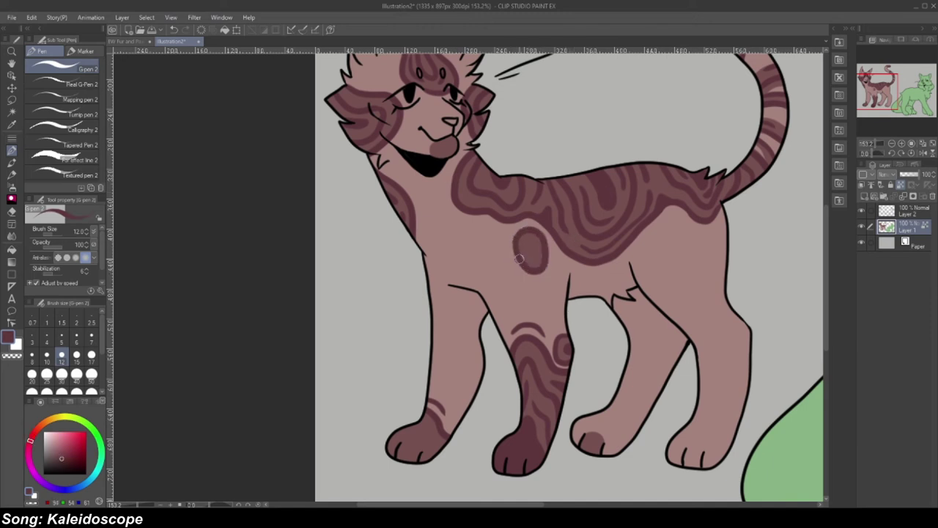
left_click(666, 189, "alt")
mouse_move(706, 236)
left_mouse_down()
mouse_move(708, 254)
mouse_move(714, 241)
left_mouse_up()
mouse_move(667, 222)
left_mouse_down()
mouse_move(672, 231)
mouse_move(674, 214)
left_mouse_up()
left_click(664, 198, "alt")
mouse_move(702, 245)
left_mouse_down()
mouse_move(713, 258)
mouse_move(700, 236)
left_mouse_up()
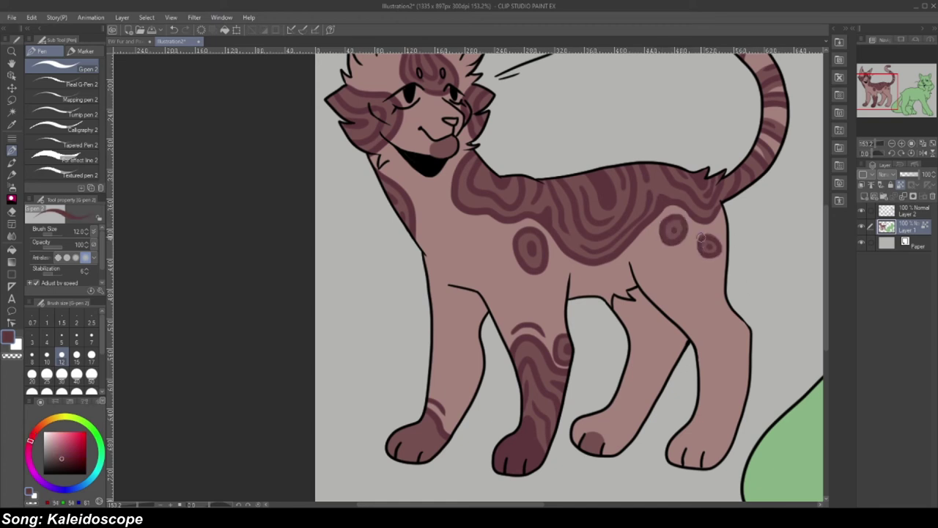
left_click(701, 266, "alt")
left_click(675, 229, "alt")
mouse_move(709, 165)
left_mouse_down()
mouse_move(642, 74)
mouse_move(735, 250)
left_mouse_up()
- Mix a lighter tint of the base coat and paint patches on the muzzle, chest, belly and inner legs
left_click(480, 325, "alt")
left_click(37, 428)
left_click(50, 442)
left_click(53, 440)
left_click_drag(477, 199, 475, 197)
mouse_move(475, 370)
left_mouse_down()
mouse_move(458, 308)
mouse_move(500, 363)
mouse_move(475, 328)
mouse_move(482, 333)
mouse_move(489, 363)
left_mouse_up()
mouse_move(595, 373)
left_mouse_down()
mouse_move(636, 388)
mouse_move(656, 368)
mouse_move(632, 378)
left_mouse_up()
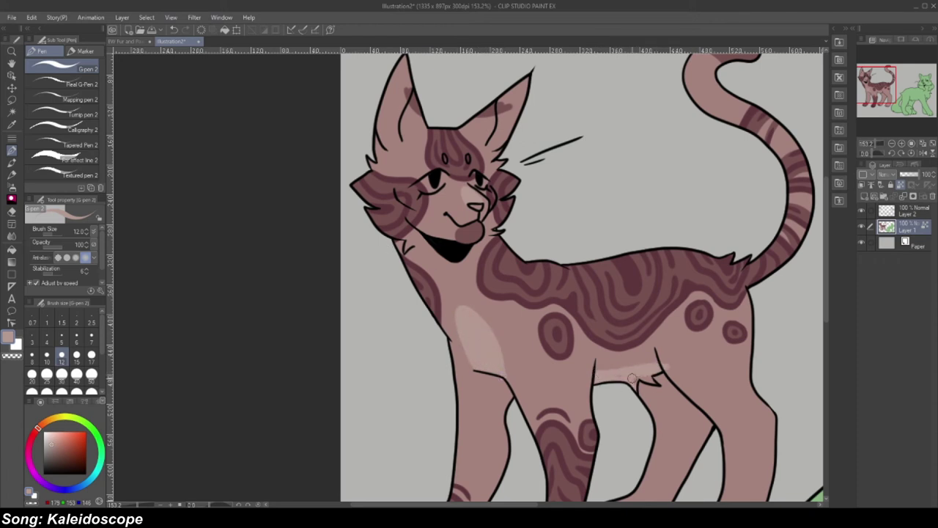
mouse_move(464, 347)
left_mouse_down()
mouse_move(477, 247)
mouse_move(443, 253)
mouse_move(478, 305)
mouse_move(458, 277)
left_mouse_up()
mouse_move(629, 292)
left_mouse_down()
mouse_move(665, 303)
mouse_move(644, 294)
left_mouse_up()
- Paint the toes of all four paws with the light tint
left_click(642, 259, "alt")
left_click(616, 280, "alt")
mouse_move(520, 450)
left_mouse_down()
mouse_move(504, 460)
mouse_move(536, 465)
left_mouse_up()
mouse_move(395, 448)
left_mouse_down()
mouse_move(403, 438)
mouse_move(419, 442)
mouse_move(402, 445)
left_mouse_up()
left_click_drag(606, 443, 614, 440)
mouse_move(685, 438)
left_mouse_down()
mouse_move(697, 458)
mouse_move(721, 442)
left_mouse_up()
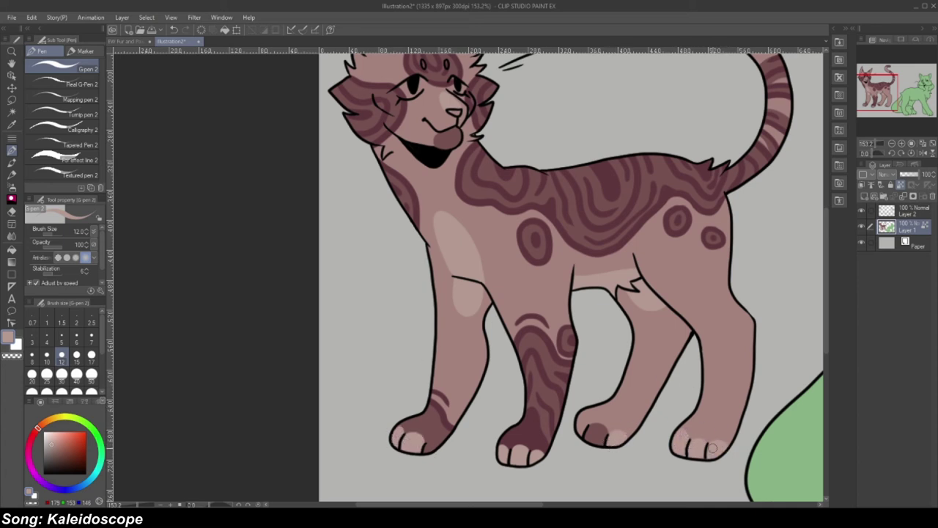
- Lighten the fur at the ear bases and fill the two brow dots with the light tint
left_click(870, 93)
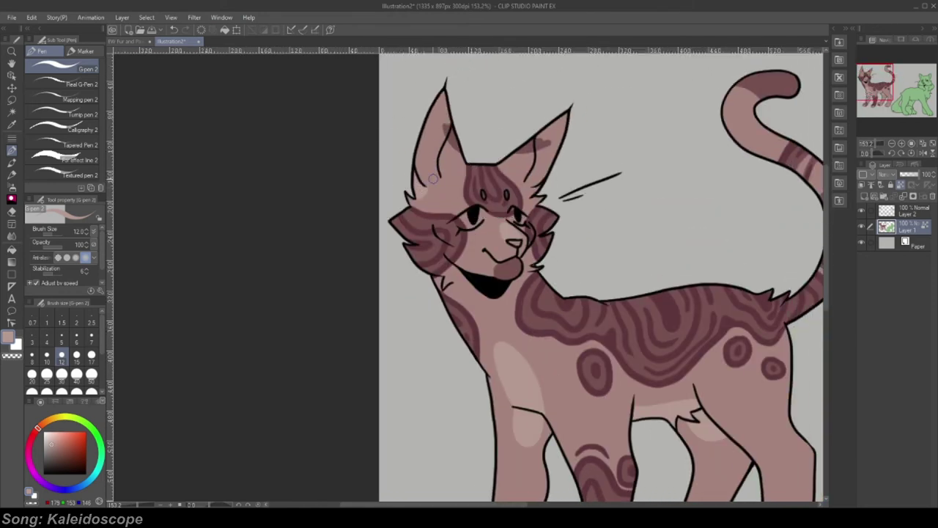
left_click(426, 194, "alt")
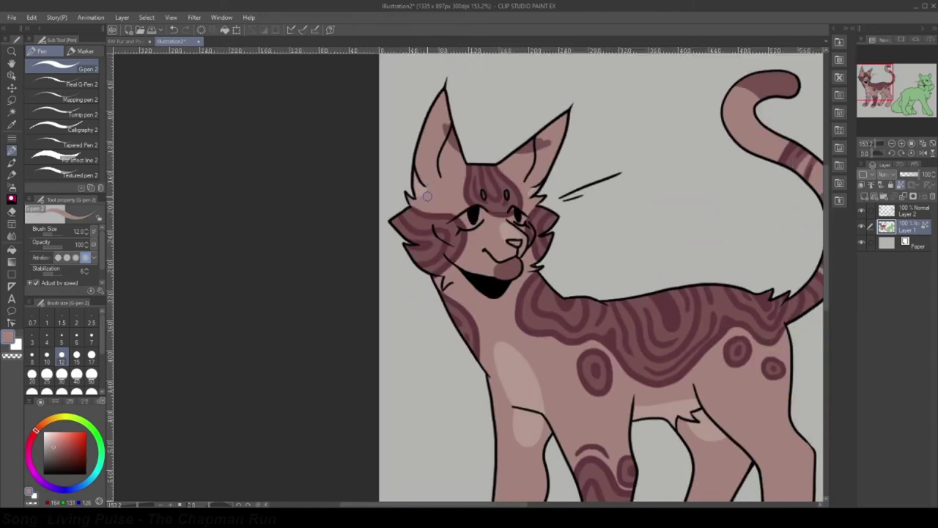
left_click(507, 232, "alt")
left_click_drag(483, 191, 483, 198)
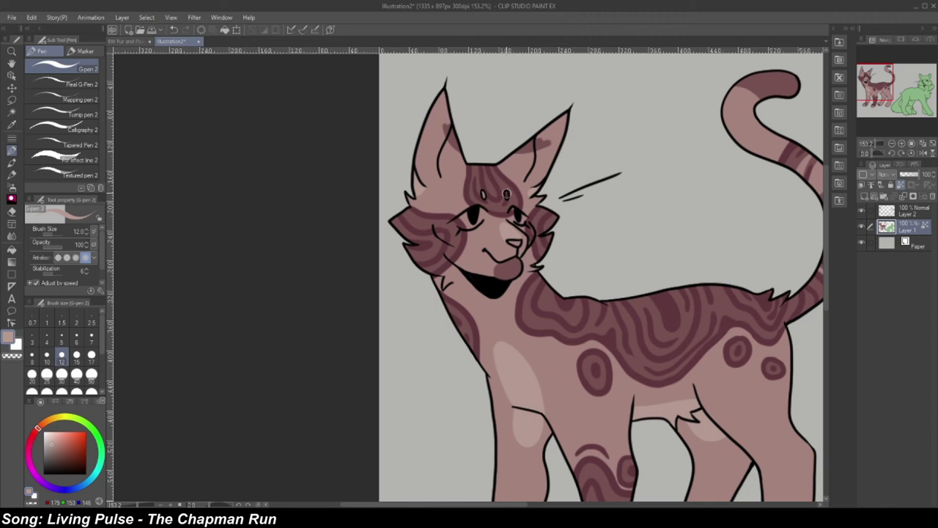
- Add light bands to the upper tail and a thin maroon band below its dark tip, undoing stray strokes
left_click_drag(716, 164, 456, 176)
mouse_move(478, 100)
left_mouse_down()
mouse_move(461, 128)
mouse_move(507, 129)
left_mouse_up()
mouse_move(501, 162)
left_mouse_down()
mouse_move(514, 141)
mouse_move(496, 163)
left_mouse_up()
left_click(519, 159, "alt")
left_click(489, 135, "alt")
left_click(504, 153, "alt")
mouse_move(470, 110)
left_mouse_down()
mouse_move(509, 107)
mouse_move(491, 89)
mouse_move(498, 115)
left_mouse_up()
left_click(173, 30)
left_click(174, 30)
left_click(519, 91, "alt")
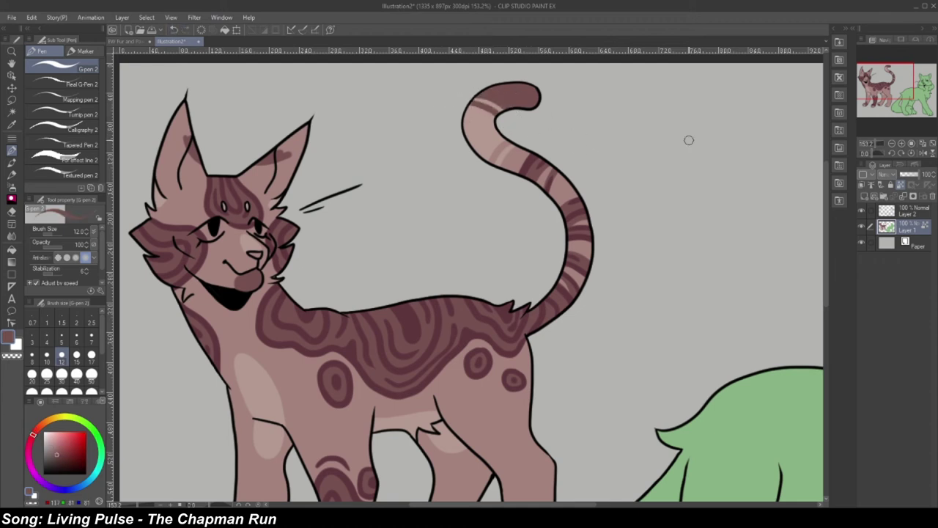
left_click(513, 162, "alt")
- Try several hues on the nearer eye, undo them, and colour both eyes mint green around the pupils
mouse_move(513, 352)
left_mouse_down()
mouse_move(442, 136)
mouse_move(611, 153)
mouse_move(668, 340)
mouse_move(700, 394)
left_mouse_up()
scroll(466, 279, "up", 4)
left_click(79, 419)
left_click_drag(59, 441, 64, 442)
mouse_move(296, 267)
left_mouse_down()
mouse_move(307, 258)
mouse_move(321, 271)
mouse_move(291, 264)
mouse_move(320, 277)
mouse_move(342, 253)
mouse_move(312, 255)
mouse_move(300, 271)
left_mouse_up()
left_click(174, 30)
left_click(41, 481)
left_click(174, 30)
left_click(28, 455)
key("ctrl+z")
left_click(101, 452)
mouse_move(339, 245)
left_mouse_down()
mouse_move(308, 271)
mouse_move(287, 270)
mouse_move(322, 268)
left_mouse_up()
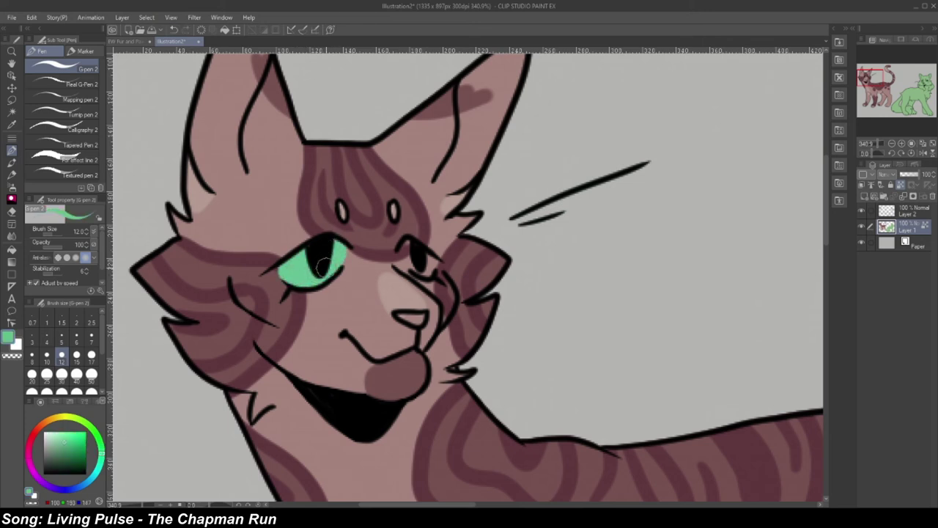
mouse_move(426, 250)
left_mouse_down()
mouse_move(408, 252)
mouse_move(421, 262)
left_mouse_up()
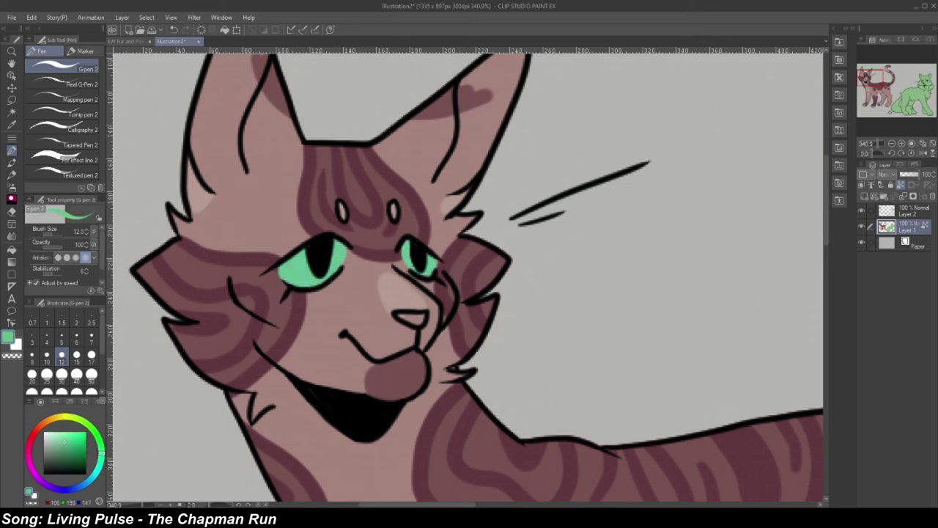
- Colour the inside of the nearer ear light pink and restore the pale fur at its base
scroll(890, 110, "down", 4)
left_click_drag(892, 97, 882, 85)
scroll(884, 93, "up", 3)
left_click(30, 439)
left_click(55, 437)
mouse_move(298, 187)
left_mouse_down()
mouse_move(326, 128)
mouse_move(321, 196)
left_mouse_up()
key("ctrl+z")
mouse_move(318, 150)
left_mouse_down()
mouse_move(311, 191)
mouse_move(329, 183)
mouse_move(293, 220)
mouse_move(307, 247)
mouse_move(311, 233)
left_mouse_up()
left_click(288, 288, "alt")
left_click_drag(286, 289, 323, 264)
- Colour the inside of the other ear and the nose with the same light pink
left_click(324, 194, "alt")
mouse_move(496, 176)
left_mouse_down()
mouse_move(531, 200)
mouse_move(483, 183)
mouse_move(491, 234)
mouse_move(469, 264)
mouse_move(478, 285)
left_mouse_up()
left_click(469, 284, "alt")
left_click(459, 272, "alt")
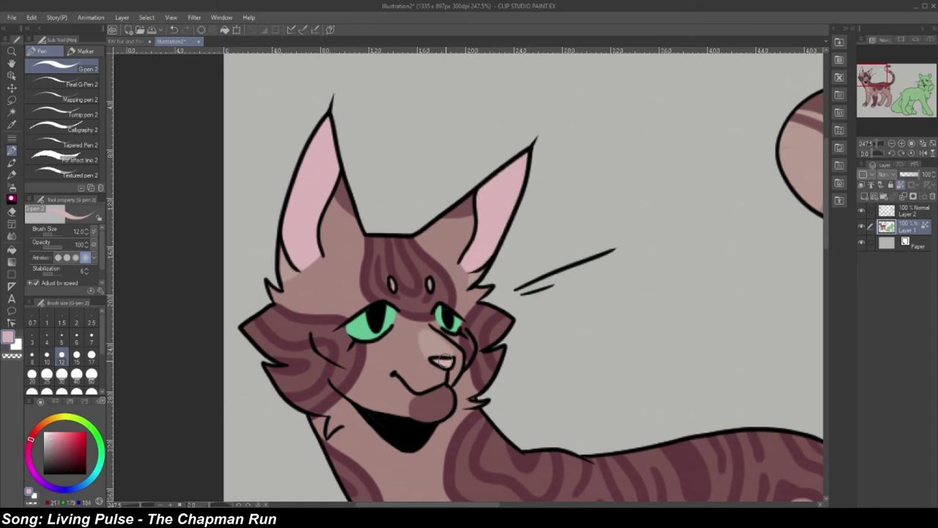
scroll(468, 278, "down", 5)
left_click_drag(469, 330, 437, 223)
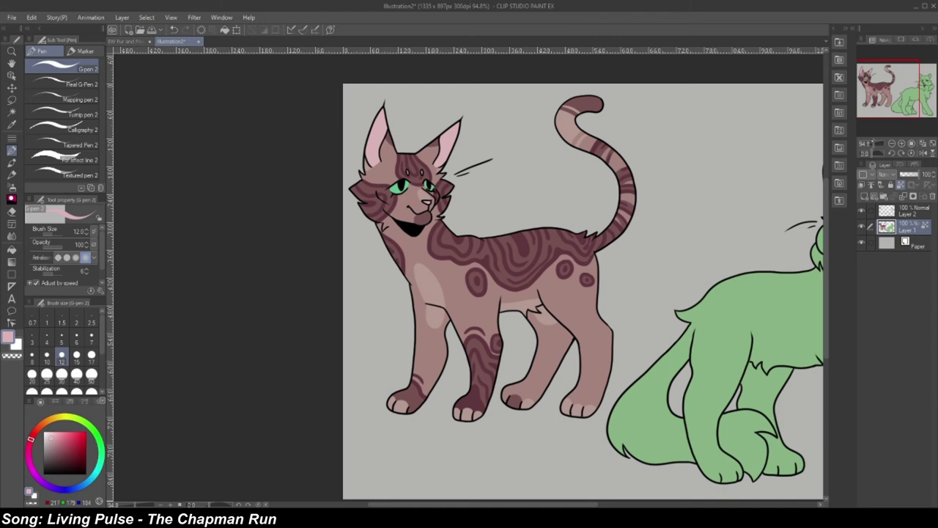
- Recolour both inner ears with a deeper, dustier pink
scroll(469, 279, "up", 5)
left_click_drag(315, 125, 450, 462)
mouse_move(323, 183)
left_mouse_down()
mouse_move(351, 339)
mouse_move(310, 218)
mouse_move(323, 215)
mouse_move(278, 329)
mouse_move(296, 352)
mouse_move(312, 337)
mouse_move(290, 322)
left_mouse_up()
left_click(52, 442)
mouse_move(522, 366)
left_mouse_down()
mouse_move(515, 356)
mouse_move(540, 310)
mouse_move(545, 251)
mouse_move(609, 251)
left_mouse_up()
- Save the illustration under the file name EW tail and fang
scroll(468, 279, "down", 5)
mouse_move(738, 366)
left_mouse_down()
mouse_move(600, 229)
mouse_move(600, 215)
left_mouse_up()
left_click(11, 18)
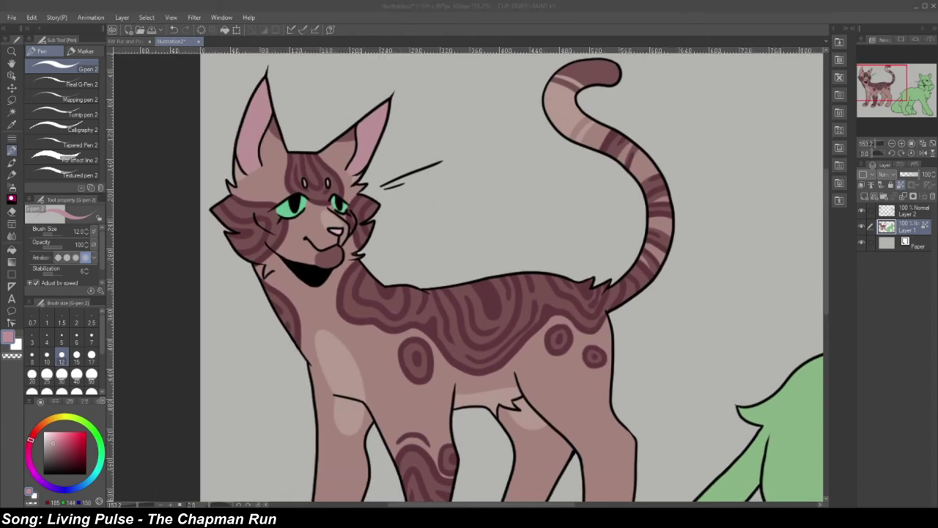
left_click(534, 394)
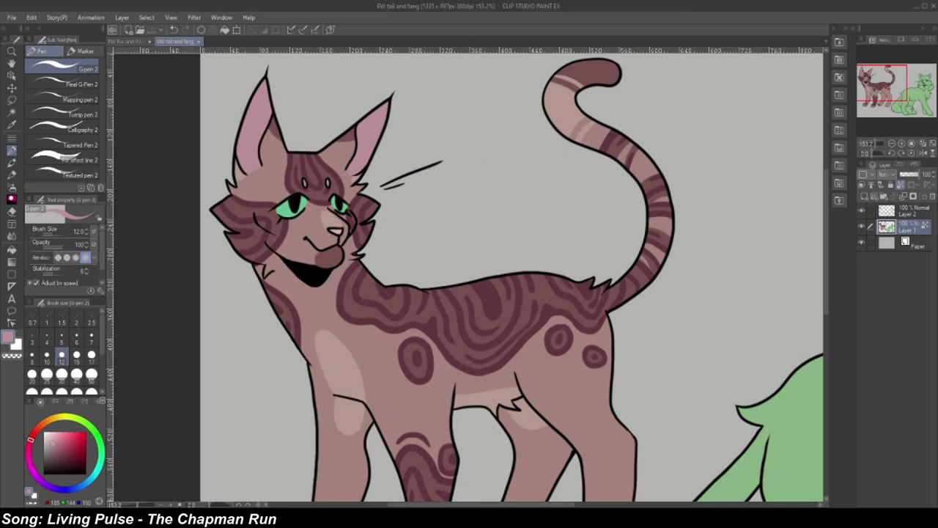
- Replace the second cat's green fill with a dark brown base coat, refilling it until the shade fits
scroll(645, 292, "down", 3)
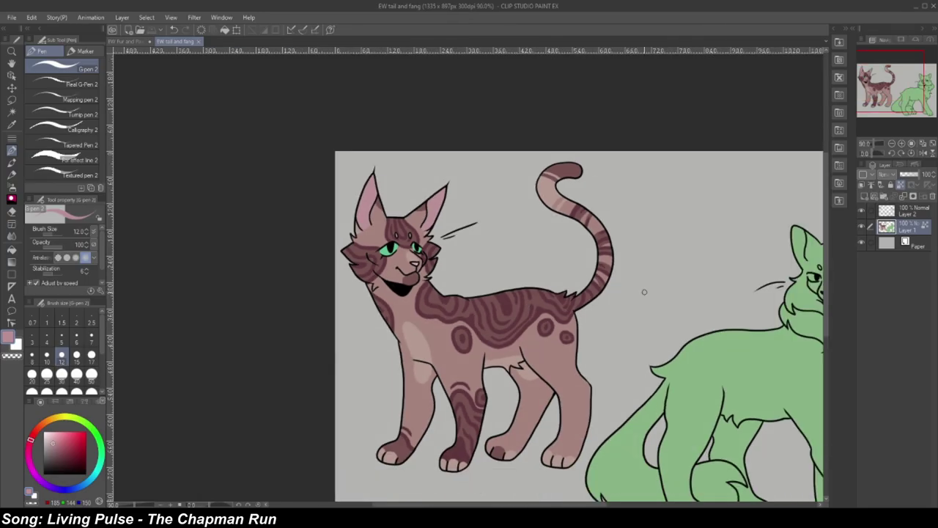
left_click(913, 92)
scroll(914, 91, "up", 2)
left_click_drag(914, 92, 917, 87)
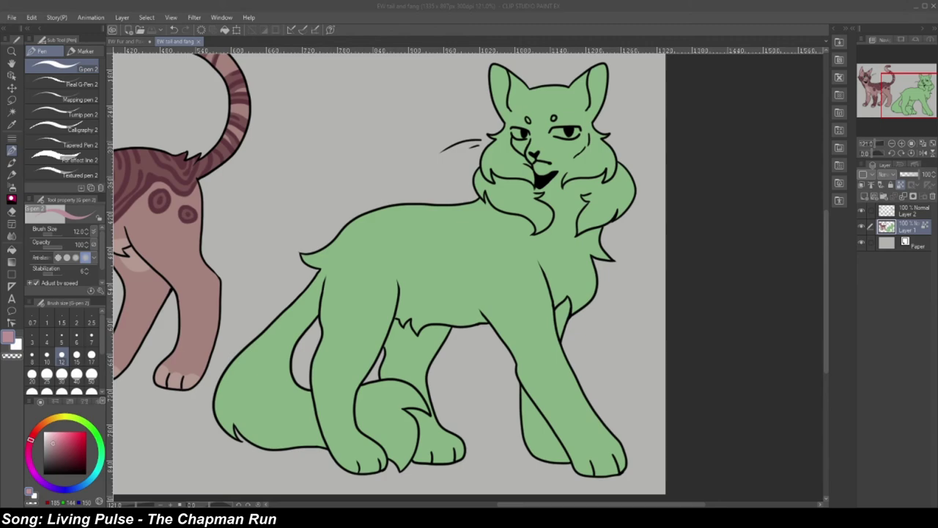
left_click(43, 422)
mouse_move(67, 448)
left_mouse_down()
mouse_move(74, 464)
mouse_move(65, 463)
left_mouse_up()
key("g")
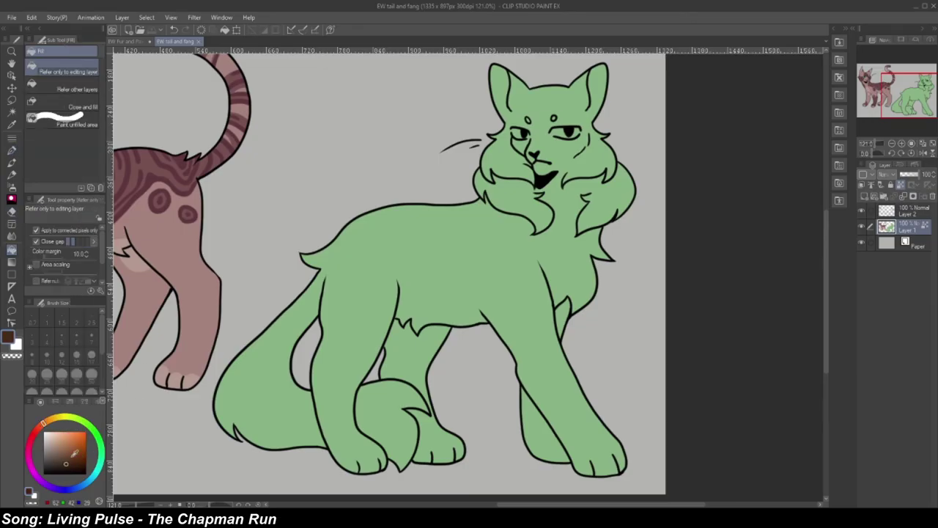
left_click(361, 318)
left_click(58, 461)
left_click(249, 378)
left_click(62, 463)
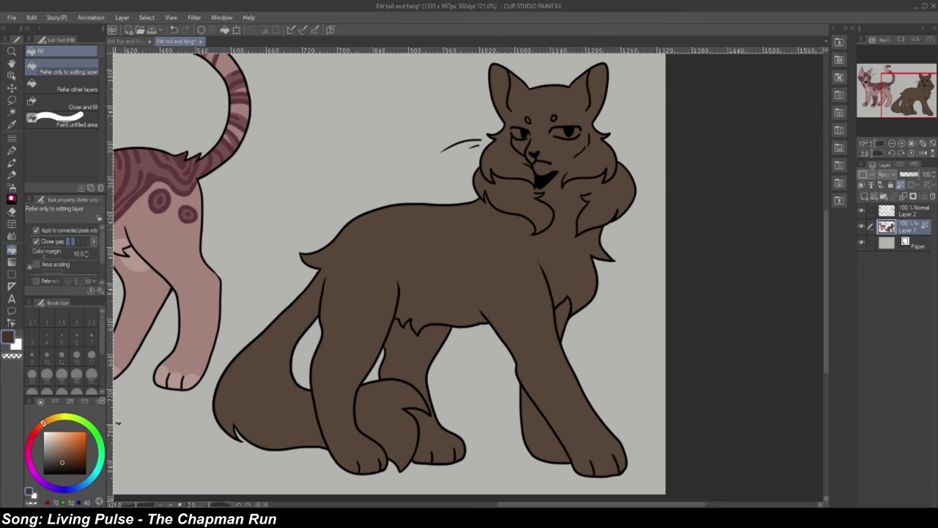
left_click(243, 363)
- Choose a very dark reddish brown for the second cat's markings, testing shades on its back and undoing each stroke
left_click(38, 428)
key("p")
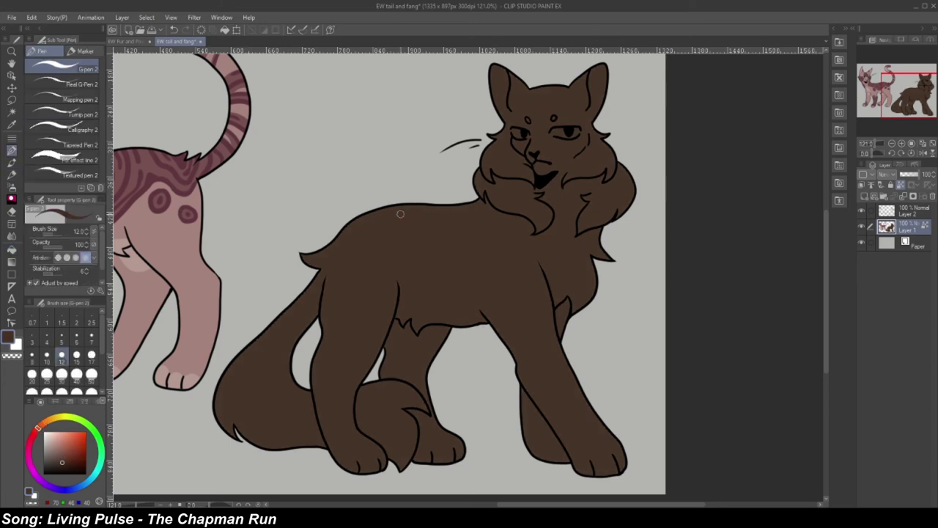
left_click(175, 30)
left_click(44, 423)
left_click(61, 457)
left_click_drag(389, 209, 413, 285)
left_click(175, 30)
left_click(62, 467)
left_click_drag(400, 207, 451, 300)
left_click(175, 30)
left_click(39, 426)
left_click_drag(401, 208, 430, 290)
left_click(174, 30)
- Set the brush size to 30 and paint jagged dark stripes across the long-haired cat's shoulder and flank
left_click(62, 372)
mouse_move(386, 209)
left_mouse_down()
mouse_move(412, 253)
mouse_move(414, 293)
left_mouse_up()
mouse_move(422, 209)
left_mouse_down()
mouse_move(434, 259)
mouse_move(421, 288)
mouse_move(478, 245)
left_mouse_up()
left_click_drag(509, 248, 537, 260)
left_click_drag(472, 204, 528, 241)
mouse_move(439, 233)
left_mouse_down()
mouse_move(473, 283)
mouse_move(532, 266)
left_mouse_up()
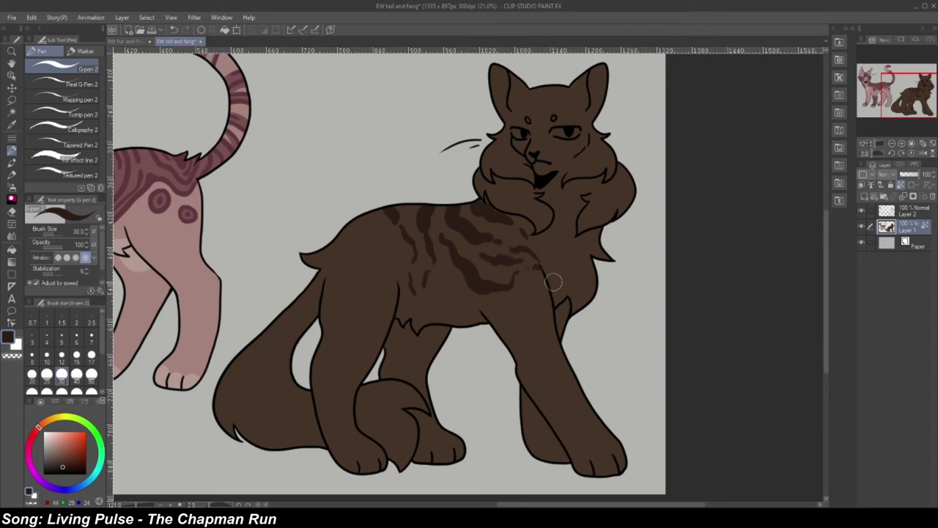
- Paint over the flank stripes behind the shoulder with the base brown
left_click(395, 252, "alt")
left_click_drag(414, 273, 426, 290)
mouse_move(384, 199)
left_mouse_down()
mouse_move(422, 195)
mouse_move(431, 257)
left_mouse_up()
- Paint dark stripes on the brown cat's forehead and both cheeks, and darken its ear tips
left_click(473, 230, "alt")
left_click_drag(532, 91, 527, 120)
mouse_move(564, 90)
left_mouse_down()
mouse_move(571, 125)
mouse_move(551, 80)
left_mouse_up()
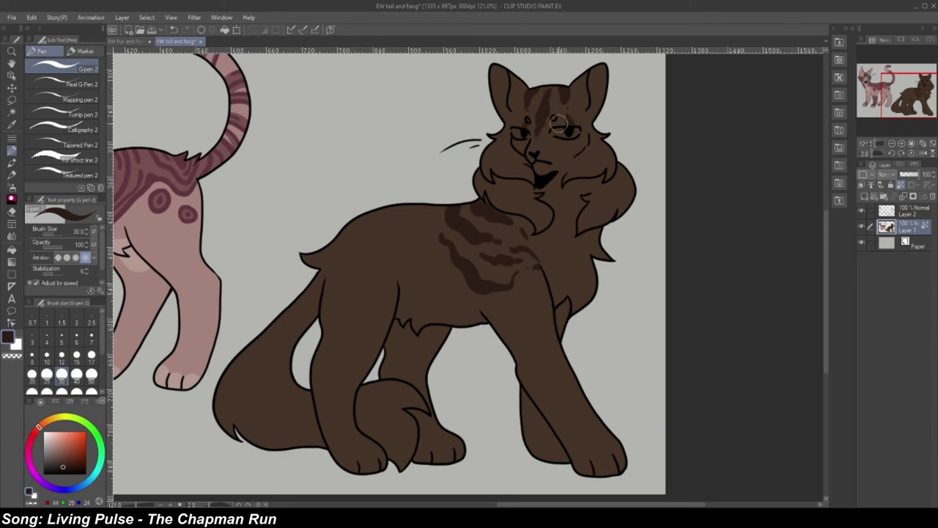
mouse_move(586, 142)
left_mouse_down()
mouse_move(613, 151)
mouse_move(608, 180)
left_mouse_up()
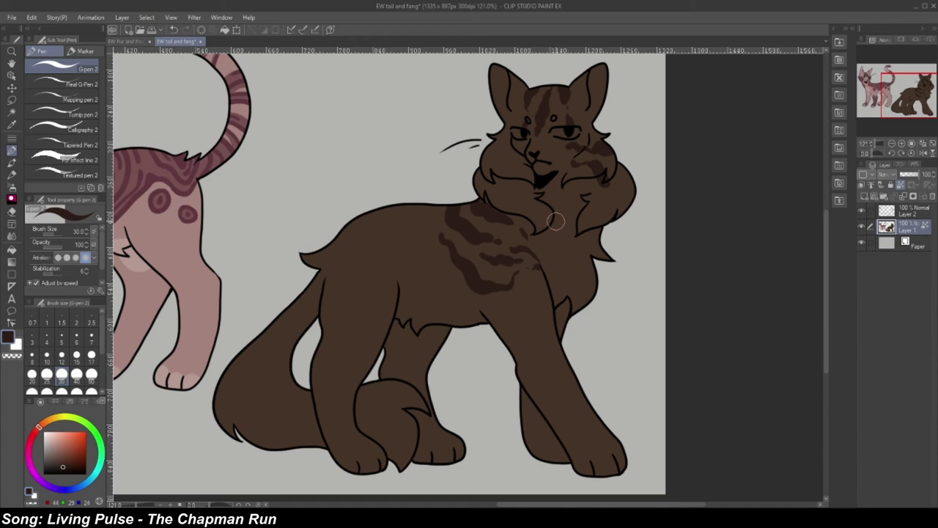
mouse_move(516, 144)
left_mouse_down()
mouse_move(485, 162)
mouse_move(514, 155)
left_mouse_up()
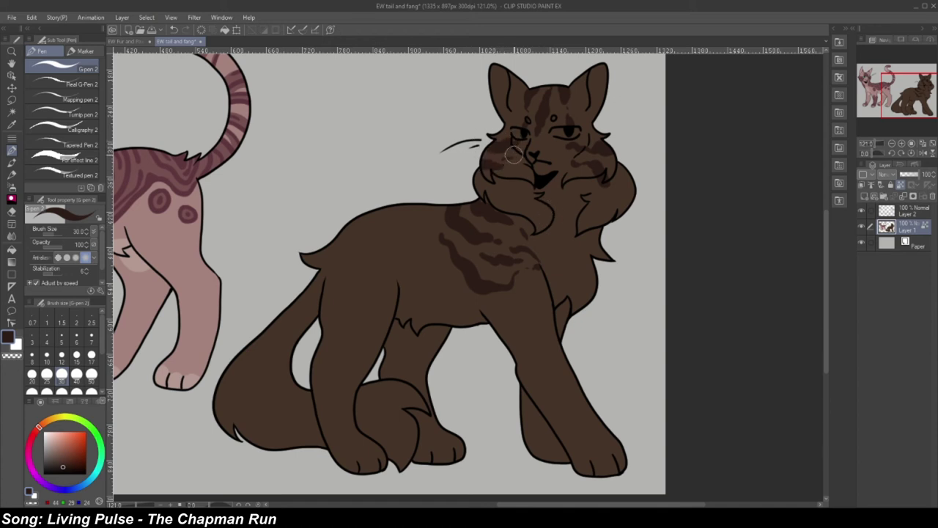
left_click_drag(502, 97, 508, 68)
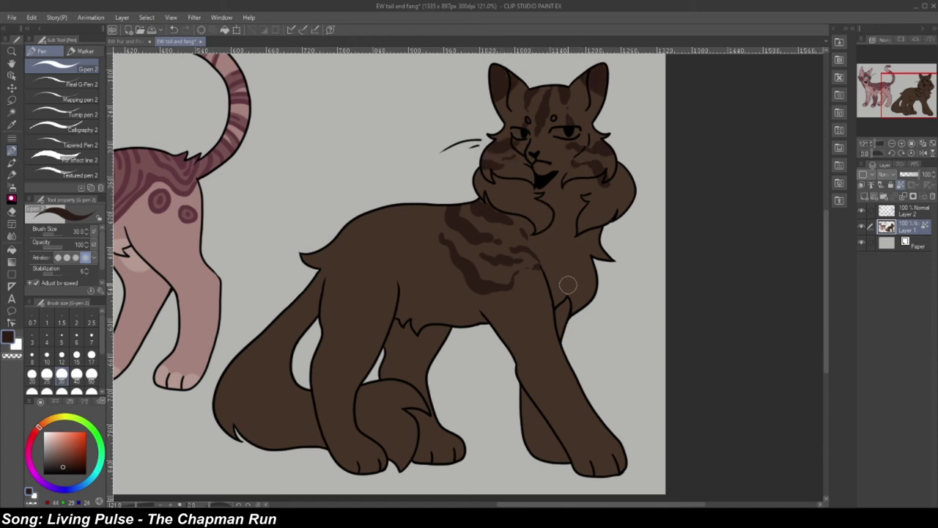
- Redraw the flank stripes and cover the rump and tail in the dark marking colour, with jagged stripes onto the thigh
mouse_move(429, 203)
left_mouse_down()
mouse_move(408, 234)
mouse_move(460, 285)
left_mouse_up()
left_click_drag(430, 242, 443, 188)
mouse_move(383, 201)
left_mouse_down()
mouse_move(373, 276)
mouse_move(333, 291)
mouse_move(323, 268)
mouse_move(293, 344)
mouse_move(244, 374)
mouse_move(289, 390)
mouse_move(310, 431)
mouse_move(275, 447)
left_mouse_up()
mouse_move(343, 315)
left_mouse_down()
mouse_move(318, 321)
mouse_move(395, 226)
mouse_move(389, 213)
mouse_move(382, 252)
left_mouse_up()
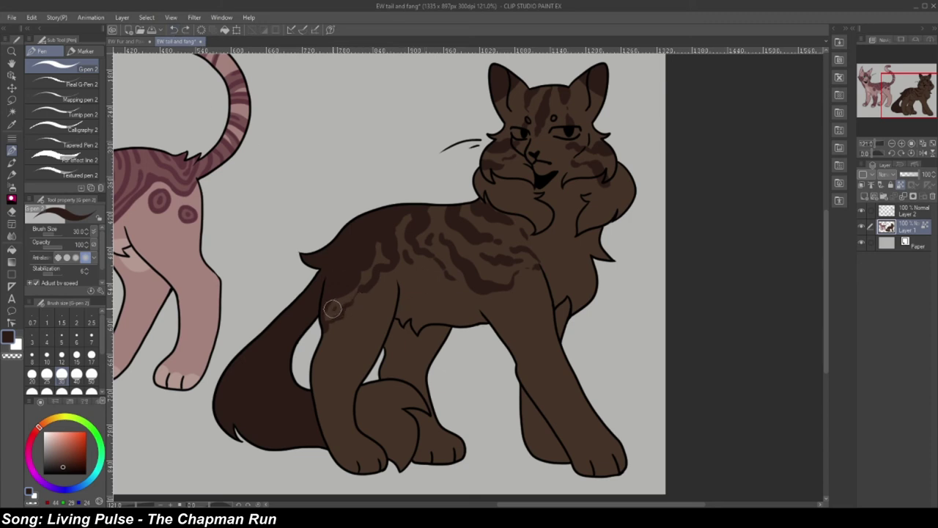
left_click_drag(330, 302, 351, 280)
- Mix a muted tan and paint the brown cat's belly and chest ruff with it
left_click(350, 400, "alt")
left_click(47, 420)
left_click(58, 454)
mouse_move(473, 315)
left_mouse_down()
mouse_move(413, 307)
mouse_move(398, 319)
mouse_move(461, 316)
mouse_move(425, 291)
mouse_move(449, 316)
left_mouse_up()
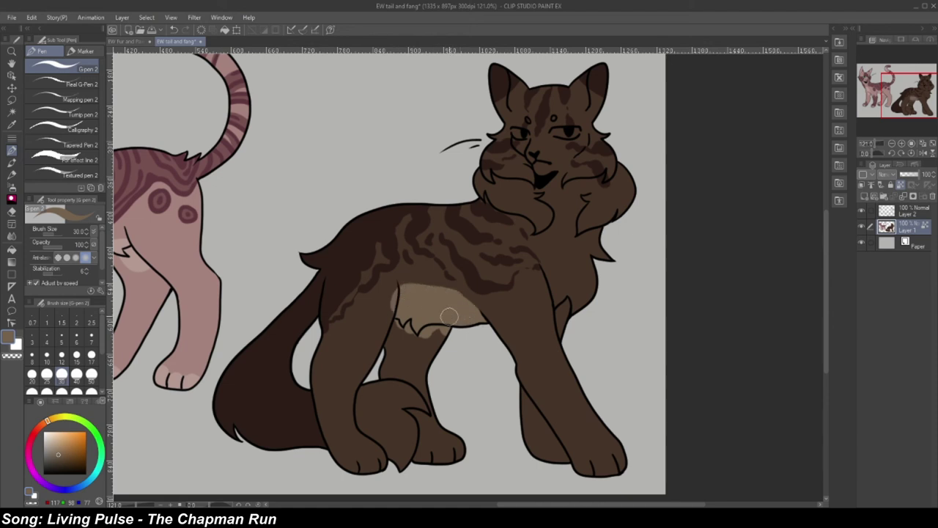
mouse_move(554, 268)
left_mouse_down()
mouse_move(537, 240)
mouse_move(547, 230)
mouse_move(555, 292)
mouse_move(577, 315)
mouse_move(592, 258)
mouse_move(581, 242)
mouse_move(567, 266)
mouse_move(553, 178)
mouse_move(540, 188)
mouse_move(578, 206)
left_mouse_up()
- Paint the tail's curled tuft and inner edge with the tan
mouse_move(365, 385)
left_mouse_down()
mouse_move(365, 429)
mouse_move(405, 467)
mouse_move(389, 395)
left_mouse_up()
mouse_move(293, 375)
left_mouse_down()
mouse_move(255, 451)
mouse_move(303, 409)
mouse_move(292, 397)
mouse_move(328, 438)
left_mouse_up()
mouse_move(283, 357)
left_mouse_down()
mouse_move(301, 439)
mouse_move(277, 374)
left_mouse_up()
- Add wavy dark stripes over the tan inner edge of the brown cat's tail and extend a flank stripe onto the belly
left_click(260, 417, "alt")
mouse_move(271, 431)
left_mouse_down()
mouse_move(287, 437)
mouse_move(264, 389)
mouse_move(284, 353)
mouse_move(283, 388)
mouse_move(304, 428)
left_mouse_up()
left_click_drag(400, 271, 423, 285)
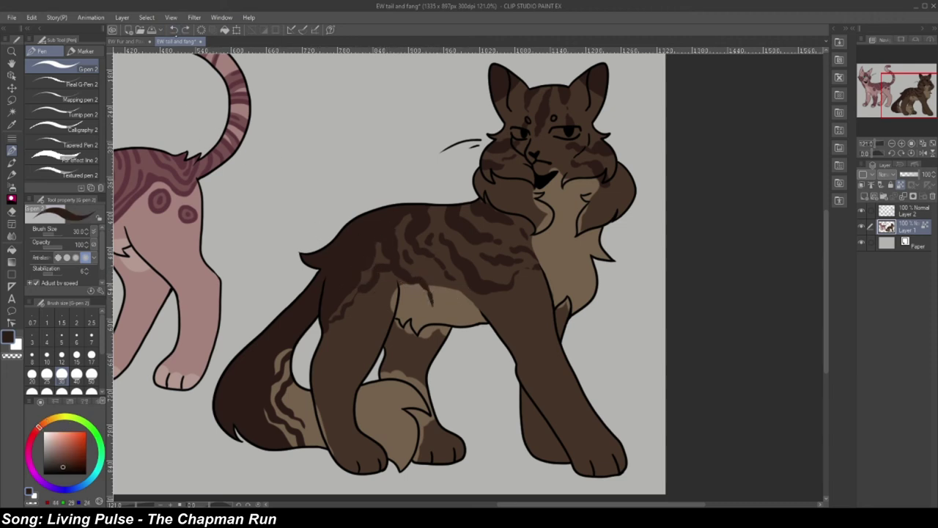
- Paint wavy dark stripes down the brown cat's near hind thigh with the dark marking colour
left_click(384, 264, "alt")
left_click_drag(385, 267, 337, 323)
left_click(340, 264, "alt")
mouse_move(358, 276)
left_mouse_down()
mouse_move(379, 336)
mouse_move(343, 340)
mouse_move(328, 319)
mouse_move(344, 348)
mouse_move(370, 363)
mouse_move(352, 361)
mouse_move(351, 319)
mouse_move(340, 313)
mouse_move(380, 351)
mouse_move(350, 331)
left_mouse_up()
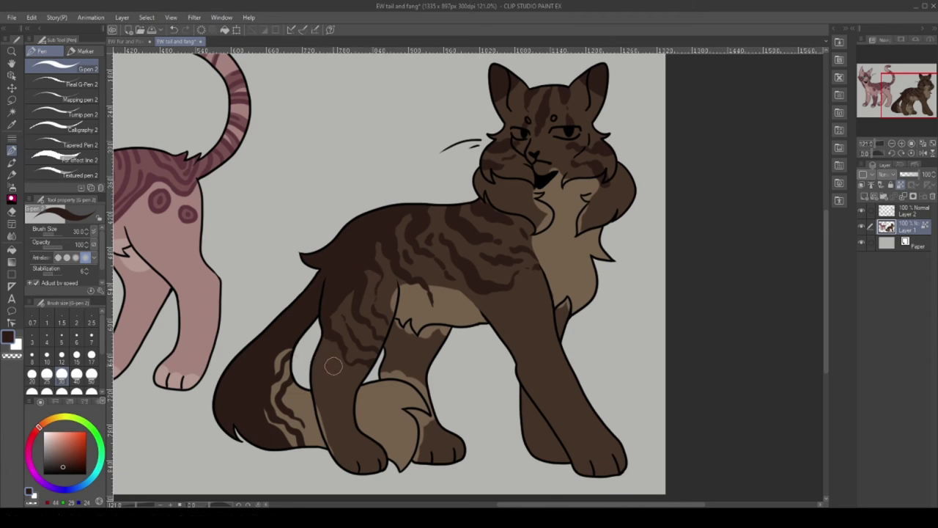
left_click_drag(345, 293, 343, 314)
left_click_drag(321, 346, 327, 348)
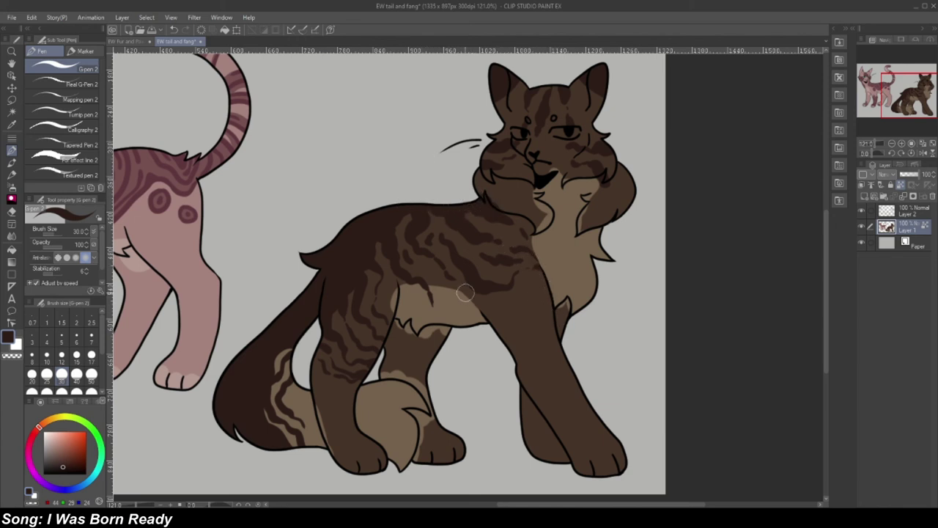
- Paint both hind legs and paws with the belly's tan, restoring base brown along the back of the far hind leg
left_click(569, 263, "alt")
mouse_move(448, 345)
left_mouse_down()
mouse_move(402, 331)
mouse_move(388, 366)
mouse_move(425, 379)
mouse_move(430, 428)
left_mouse_up()
mouse_move(307, 375)
left_mouse_down()
mouse_move(358, 463)
mouse_move(384, 463)
mouse_move(335, 442)
left_mouse_up()
left_click(345, 407, "alt")
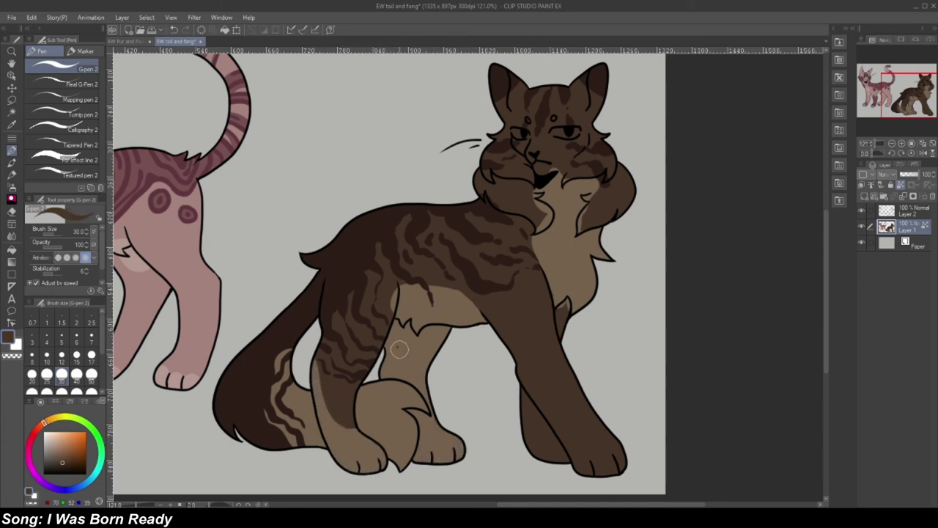
mouse_move(452, 431)
left_mouse_down()
mouse_move(440, 412)
mouse_move(421, 422)
mouse_move(418, 411)
mouse_move(444, 333)
mouse_move(430, 331)
mouse_move(418, 355)
mouse_move(381, 383)
left_mouse_up()
- Reshape the tan on the far hind leg's inner side and fill its paw with tan up to the tail tuft
left_click(404, 338, "alt")
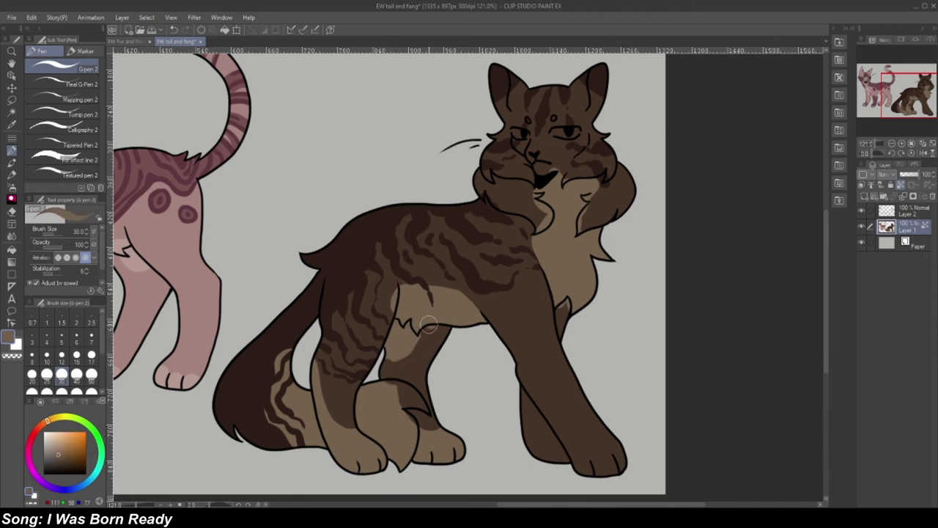
left_click_drag(429, 325, 388, 389)
mouse_move(425, 340)
left_mouse_down()
mouse_move(405, 399)
mouse_move(398, 358)
mouse_move(420, 375)
mouse_move(437, 420)
mouse_move(422, 424)
mouse_move(407, 376)
mouse_move(437, 339)
left_mouse_up()
left_click(423, 375, "alt")
left_click(441, 449, "alt")
mouse_move(395, 386)
left_mouse_down()
mouse_move(440, 393)
mouse_move(429, 427)
mouse_move(410, 423)
mouse_move(413, 406)
mouse_move(400, 388)
mouse_move(417, 401)
mouse_move(428, 440)
left_mouse_up()
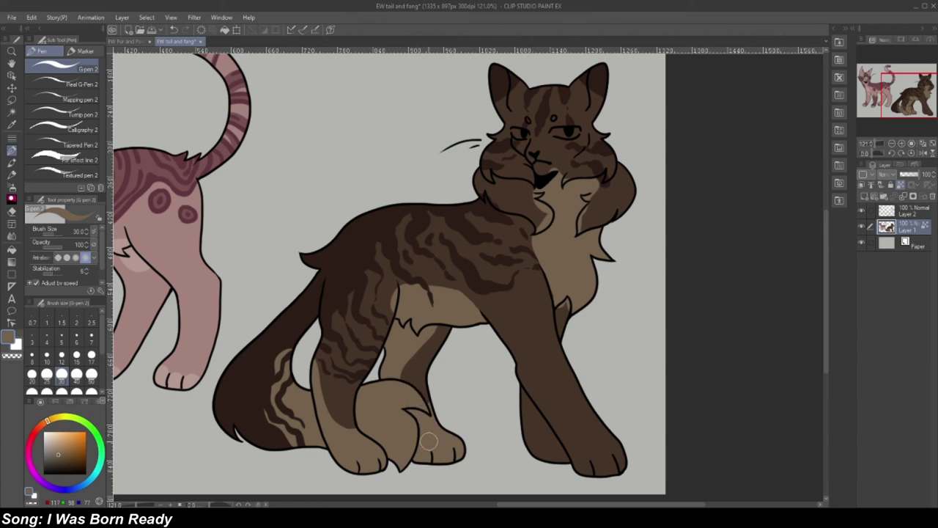
- Refine the border between brown and tan on both hind legs, alternating the two fur colours
left_click(425, 399, "alt")
left_click(352, 429, "alt")
left_click(348, 408, "alt")
mouse_move(359, 421)
left_mouse_down()
mouse_move(325, 400)
mouse_move(313, 363)
left_mouse_up()
left_click(354, 432, "alt")
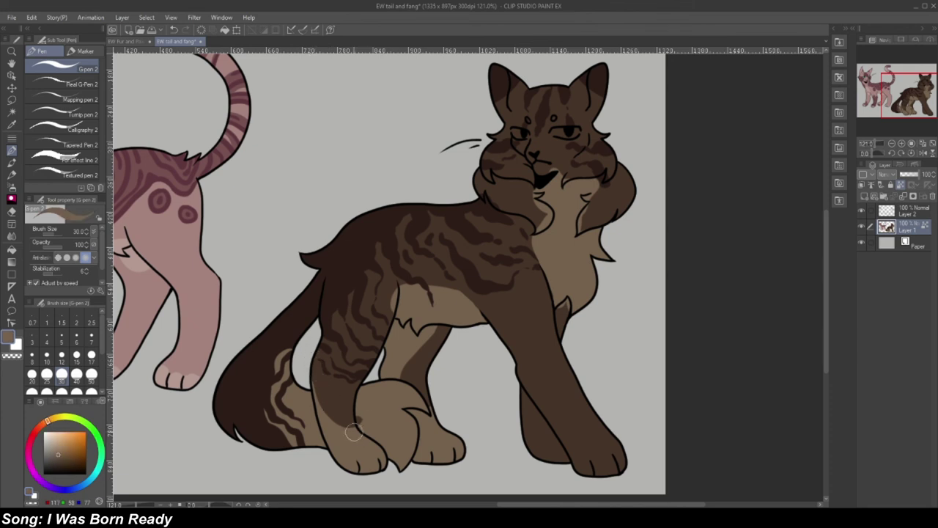
left_click_drag(316, 408, 343, 433)
left_click_drag(417, 342, 438, 320)
left_click(419, 366, "alt")
left_click_drag(418, 369, 420, 360)
left_click(407, 343, "alt")
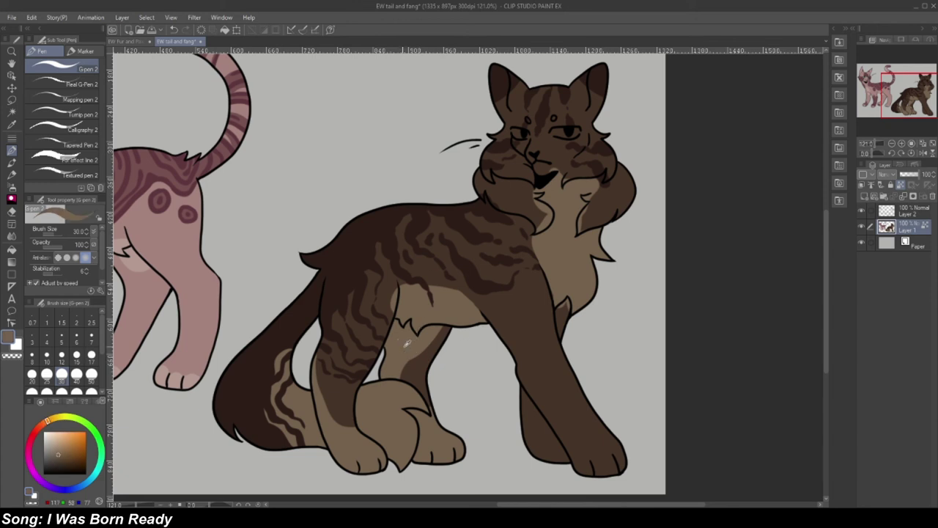
- Paint the toes of both front paws tan and tidy their edges with the base brown
mouse_move(589, 466)
left_mouse_down()
mouse_move(628, 461)
mouse_move(589, 436)
mouse_move(593, 455)
mouse_move(582, 465)
mouse_move(600, 443)
mouse_move(601, 462)
mouse_move(579, 469)
mouse_move(595, 479)
mouse_move(563, 448)
left_mouse_up()
left_click(592, 438, "alt")
left_click(598, 444, "alt")
left_click(569, 445, "alt")
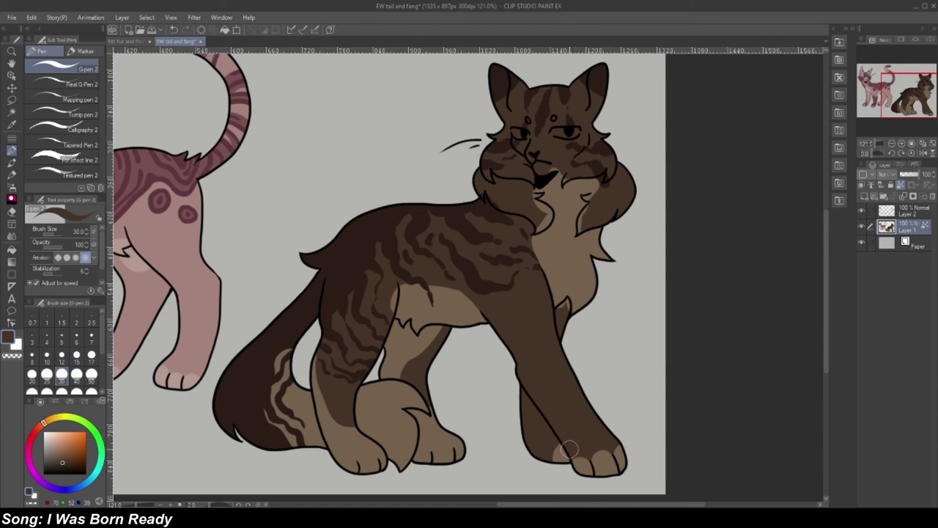
- Paint tan across the inner part of the cat's left-hand neck ruff tuft, down to its tip
left_click(555, 267, "alt")
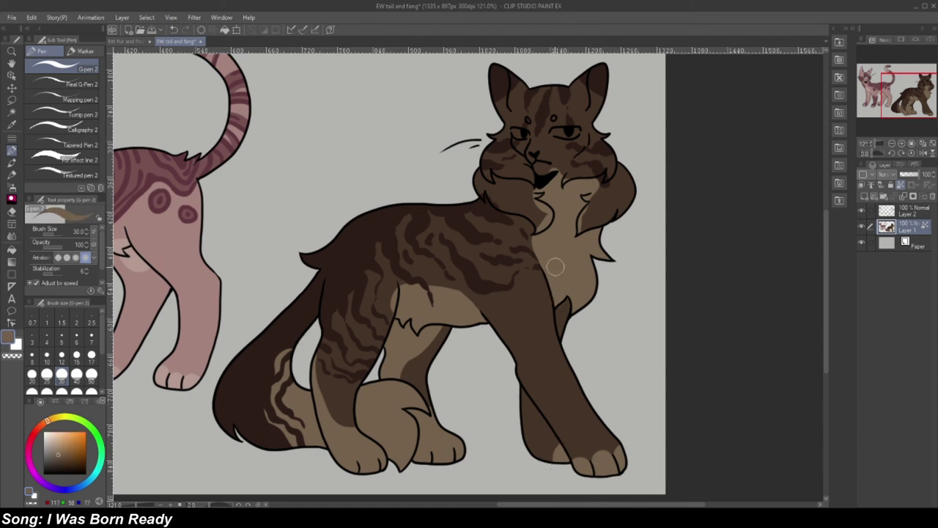
scroll(413, 223, "up", 5)
left_click_drag(674, 154, 293, 246)
scroll(467, 269, "down", 3)
mouse_move(410, 210)
left_mouse_down()
mouse_move(487, 247)
mouse_move(479, 244)
mouse_move(495, 268)
mouse_move(465, 247)
mouse_move(491, 295)
mouse_move(456, 224)
left_mouse_up()
left_click(410, 194, "alt")
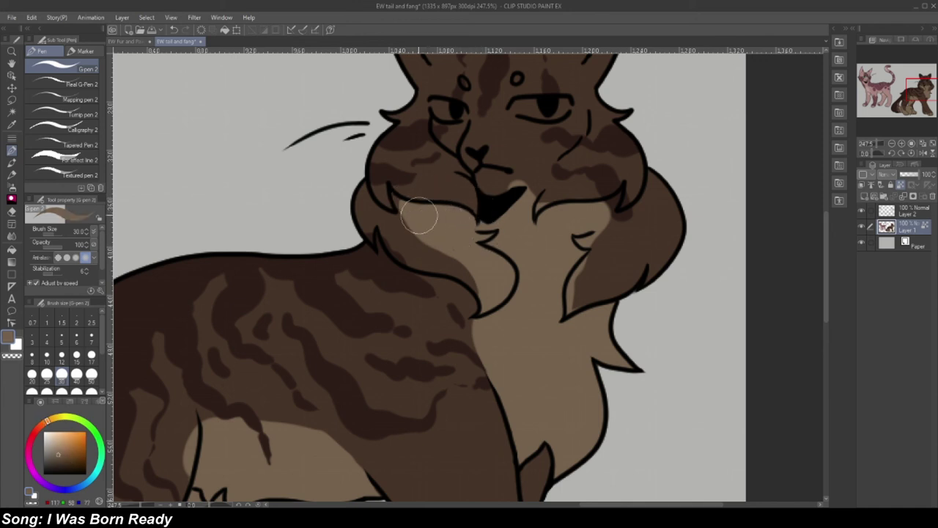
mouse_move(397, 209)
left_mouse_down()
mouse_move(481, 287)
mouse_move(482, 311)
left_mouse_up()
left_click(496, 267, "alt")
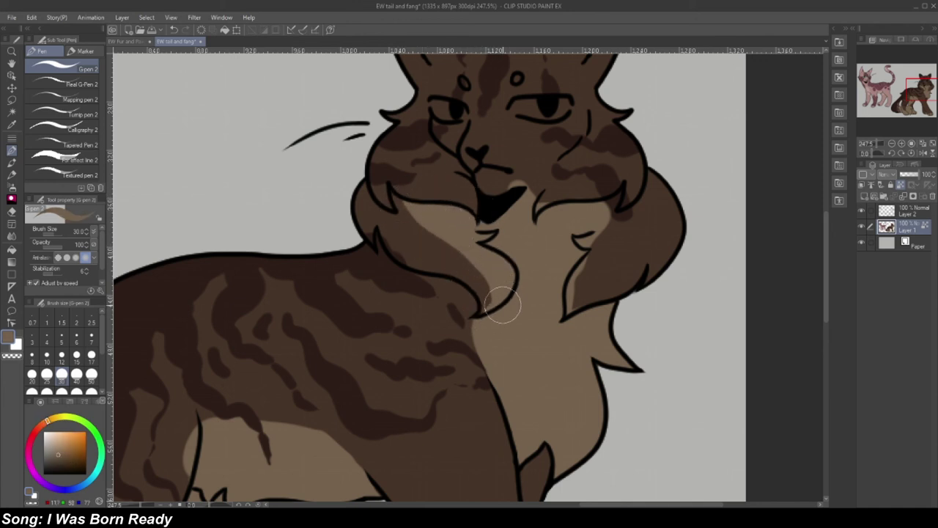
- Widen the tan in the left-hand ruff tuft, and trim its edge with base brown at brush size 15
mouse_move(565, 318)
left_mouse_down()
mouse_move(579, 316)
mouse_move(571, 265)
mouse_move(573, 283)
left_mouse_up()
left_click(627, 225, "alt")
left_click(591, 218, "alt")
mouse_move(418, 214)
left_mouse_down()
mouse_move(418, 227)
mouse_move(484, 251)
left_mouse_up()
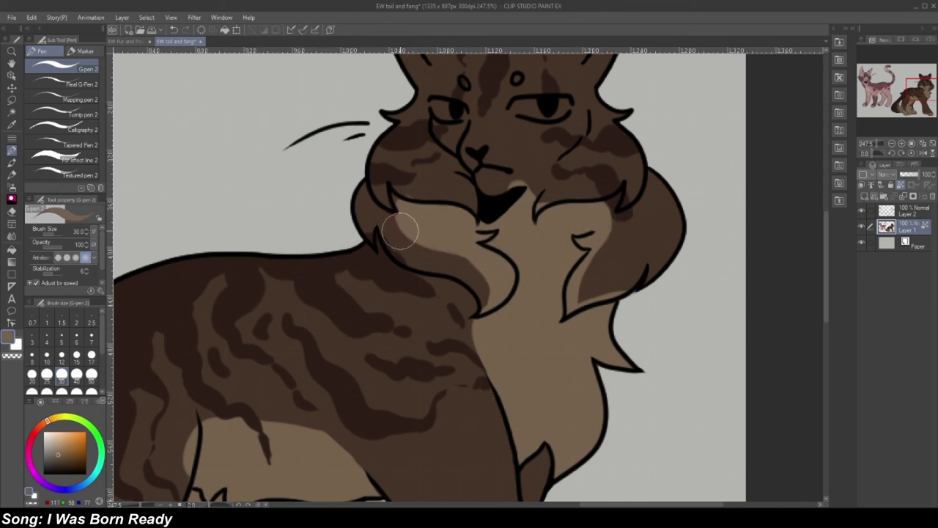
left_click_drag(403, 214, 432, 227)
left_click(394, 240, "alt")
left_click(76, 355)
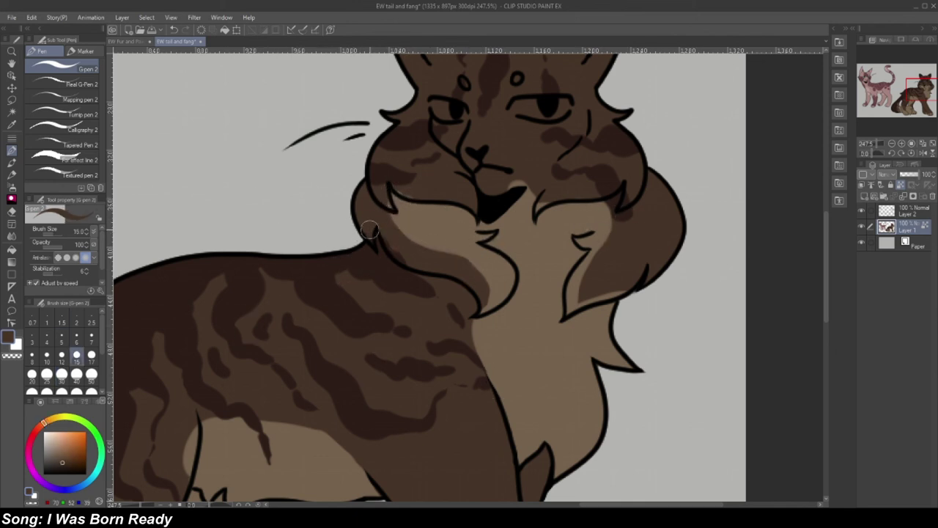
mouse_move(480, 306)
left_mouse_down()
mouse_move(489, 277)
mouse_move(440, 255)
left_mouse_up()
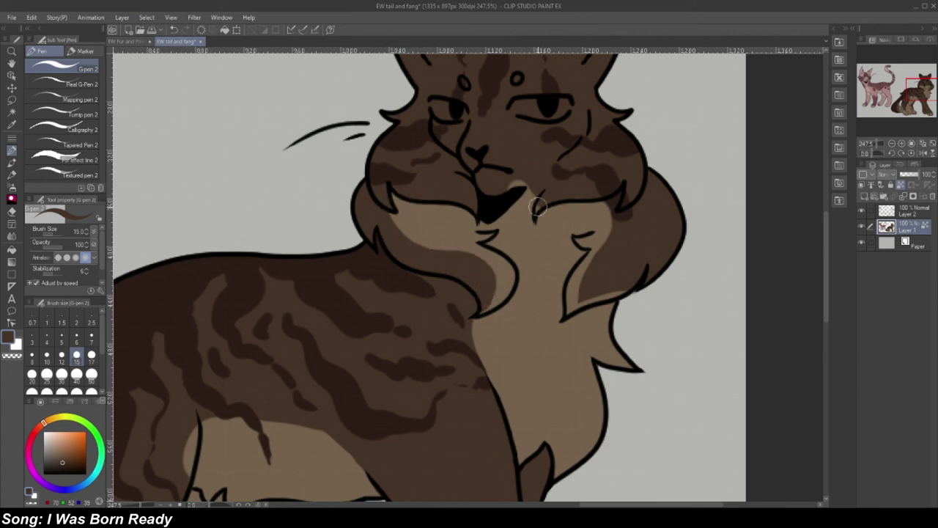
- Reshape the tan area in the right-hand ruff tuft into a clean diagonal edge against the base brown
left_click(601, 209, "alt")
mouse_move(574, 285)
left_mouse_down()
mouse_move(630, 207)
mouse_move(630, 189)
mouse_move(596, 211)
mouse_move(637, 219)
mouse_move(627, 195)
left_mouse_up()
left_click(643, 212, "alt")
left_click(594, 227, "alt")
left_click_drag(571, 311, 623, 217)
left_click(633, 231, "alt")
mouse_move(618, 253)
left_mouse_down()
mouse_move(584, 287)
mouse_move(617, 294)
left_mouse_up()
left_click(589, 269, "alt")
left_click_drag(625, 220, 578, 299)
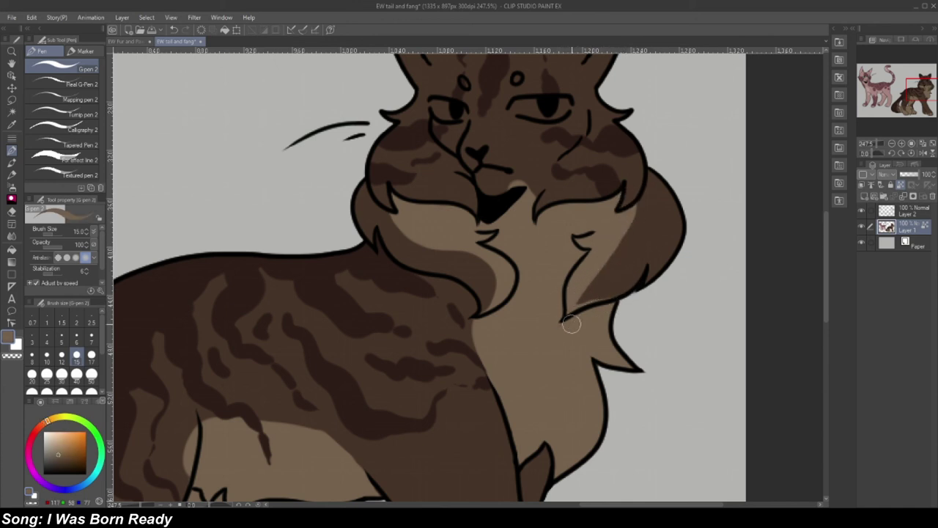
- Extend the chest's tan onto the shoulder just below the left-hand ruff tuft and clean up its edge
mouse_move(488, 254)
left_mouse_down()
mouse_move(483, 313)
mouse_move(499, 326)
mouse_move(543, 323)
mouse_move(477, 325)
mouse_move(445, 285)
mouse_move(485, 335)
mouse_move(485, 351)
mouse_move(462, 296)
mouse_move(428, 264)
mouse_move(460, 275)
left_mouse_up()
left_click(448, 285, "alt")
left_click(491, 342, "alt")
left_click(437, 266, "alt")
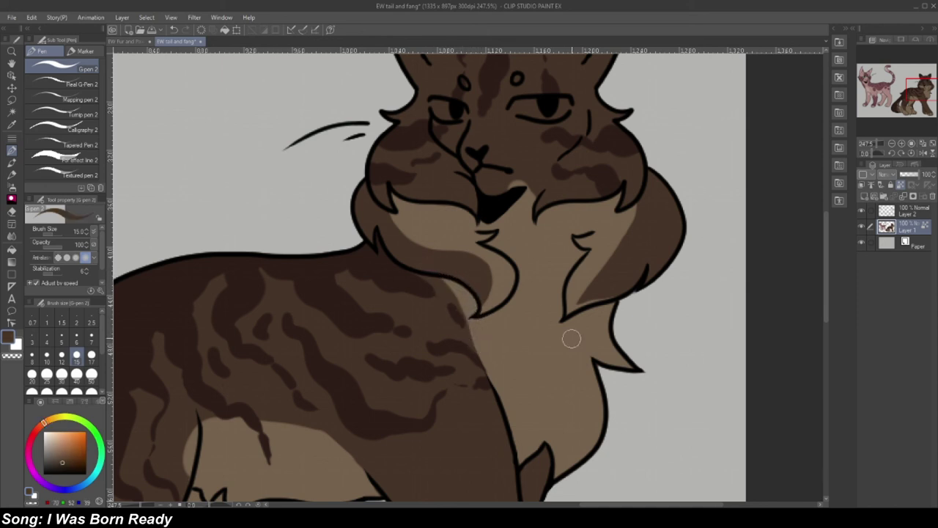
- Paint the muzzle, nose bridge and the area under both eyes tan
left_click_drag(539, 246, 569, 374)
left_click(570, 374, "alt")
mouse_move(559, 325)
left_mouse_down()
mouse_move(574, 303)
mouse_move(553, 279)
mouse_move(493, 273)
mouse_move(517, 306)
mouse_move(535, 277)
mouse_move(552, 292)
mouse_move(493, 273)
mouse_move(509, 264)
mouse_move(575, 288)
left_mouse_up()
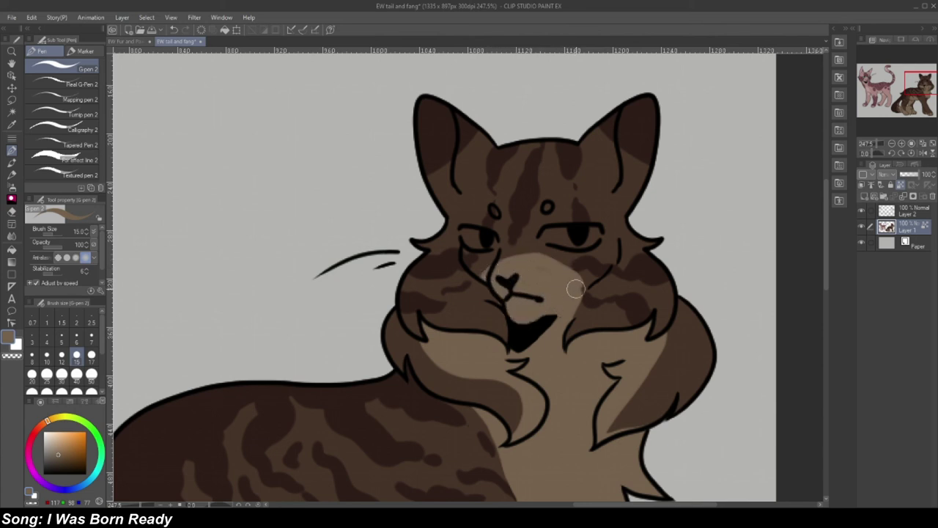
mouse_move(598, 255)
left_mouse_down()
mouse_move(468, 255)
mouse_move(484, 275)
mouse_move(505, 242)
mouse_move(536, 244)
mouse_move(541, 257)
mouse_move(519, 248)
mouse_move(558, 253)
mouse_move(613, 242)
mouse_move(608, 264)
mouse_move(577, 288)
mouse_move(604, 250)
mouse_move(615, 279)
left_mouse_up()
left_click(616, 269, "alt")
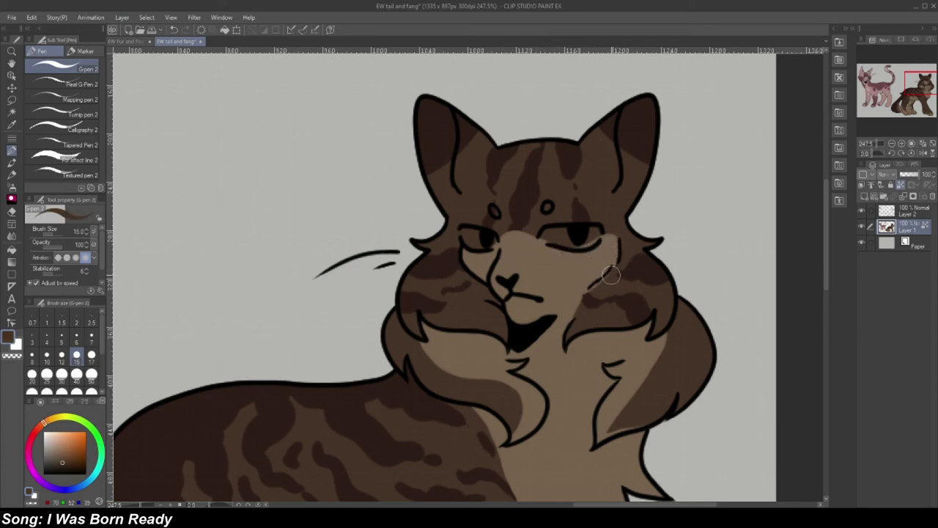
left_click(575, 311, "alt")
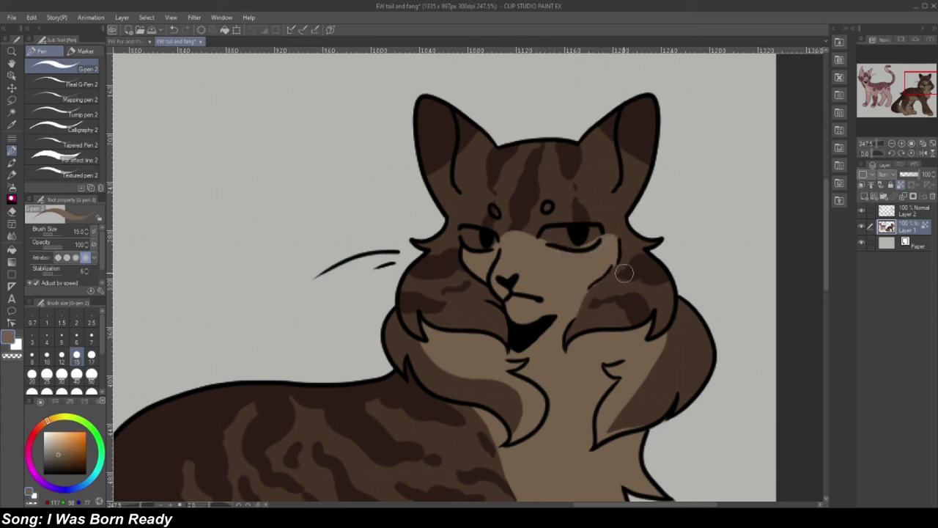
- Restore the dark cheek stripes over the tan and bring the forehead stripe down onto the nose bridge
left_click(592, 302, "alt")
mouse_move(592, 302)
left_mouse_down()
mouse_move(623, 271)
mouse_move(571, 259)
mouse_move(460, 259)
mouse_move(478, 274)
left_mouse_up()
left_click(508, 243, "alt")
mouse_move(508, 242)
left_mouse_down()
mouse_move(532, 241)
mouse_move(520, 210)
mouse_move(515, 251)
left_mouse_up()
left_click(521, 209, "alt")
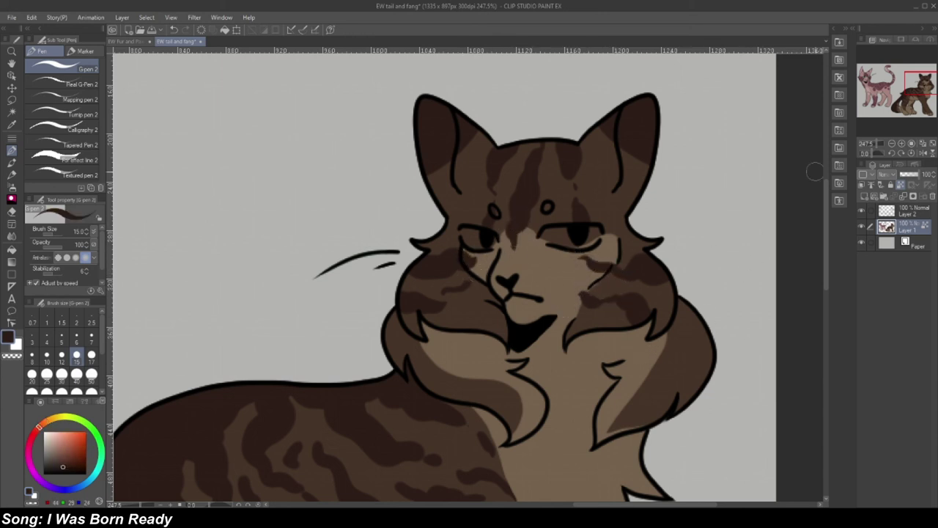
- Paint dark stripes across both neck ruff tufts and clean up where they meet the tan
left_click_drag(714, 314, 654, 353)
left_click_drag(676, 399, 639, 412)
mouse_move(404, 333)
left_mouse_down()
mouse_move(429, 354)
mouse_move(462, 362)
mouse_move(467, 377)
left_mouse_up()
left_click_drag(475, 369, 486, 364)
left_click_drag(634, 376, 700, 381)
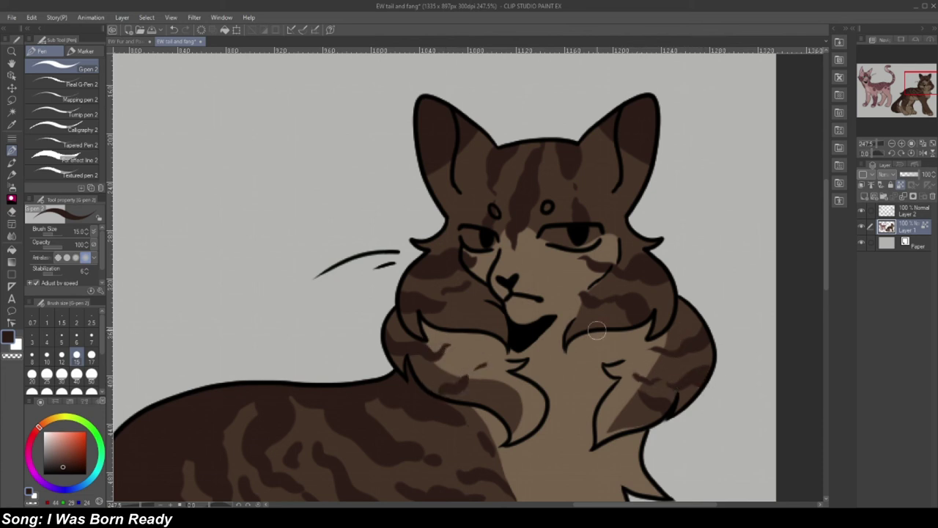
left_click(635, 351, "alt")
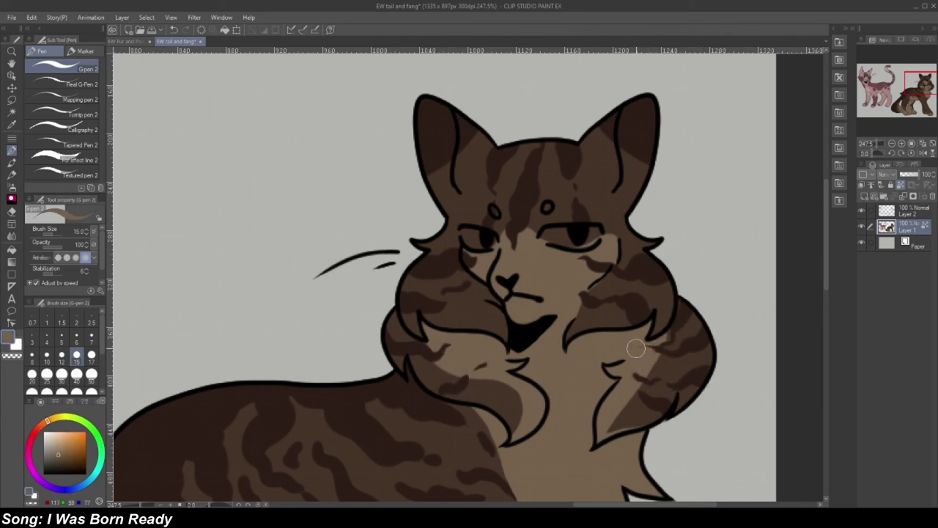
left_click(688, 344, "alt")
left_click_drag(656, 348, 667, 351)
- Draw a dark stripe from the shoulder onto the tan chest and add wavy stripes across the far hind leg
mouse_move(462, 481)
left_mouse_down()
mouse_move(444, 201)
mouse_move(584, 232)
left_mouse_up()
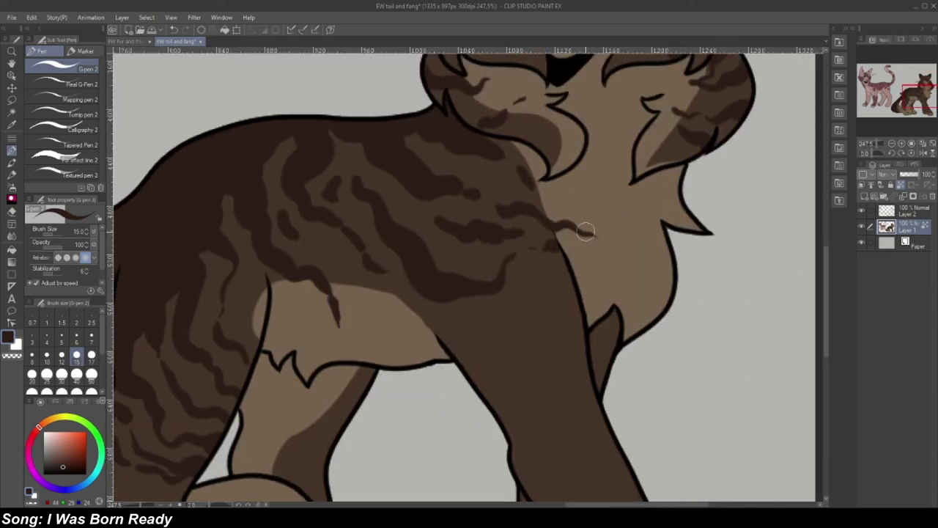
left_click_drag(913, 96, 913, 104)
mouse_move(491, 283)
left_mouse_down()
mouse_move(429, 252)
mouse_move(508, 254)
mouse_move(499, 236)
mouse_move(471, 246)
left_mouse_up()
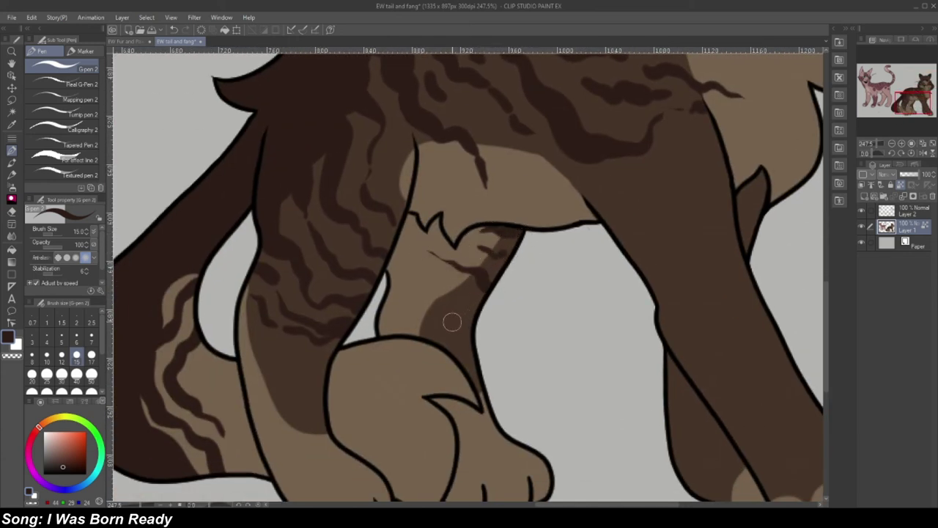
mouse_move(466, 314)
left_mouse_down()
mouse_move(404, 262)
mouse_move(473, 330)
left_mouse_up()
left_click_drag(456, 275, 481, 296)
key("ctrl+z")
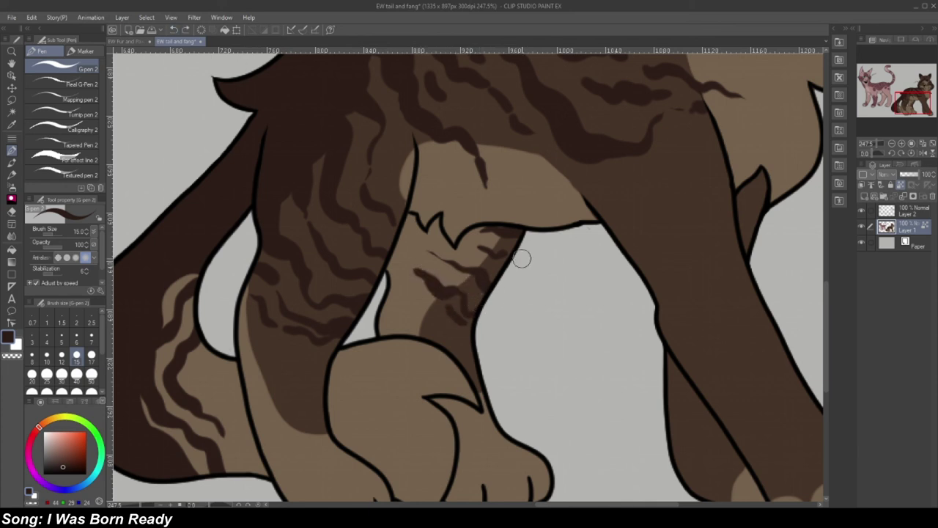
- Paint curved dark stripes around the upper part of the near front leg
mouse_move(599, 186)
left_mouse_down()
mouse_move(655, 245)
mouse_move(721, 151)
left_mouse_up()
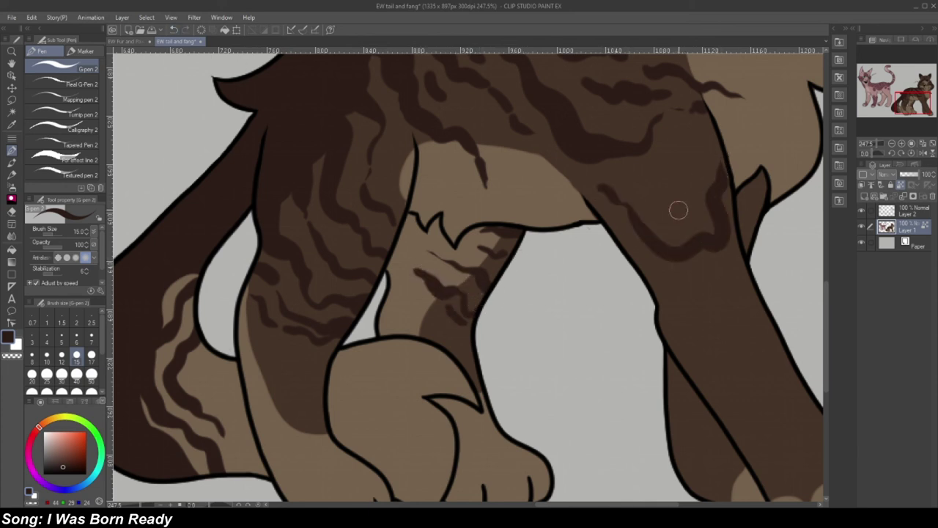
left_click_drag(678, 210, 707, 139)
left_click_drag(670, 203, 616, 175)
left_click_drag(676, 216, 693, 221)
left_click_drag(925, 95, 924, 99)
left_click_drag(368, 277, 403, 296)
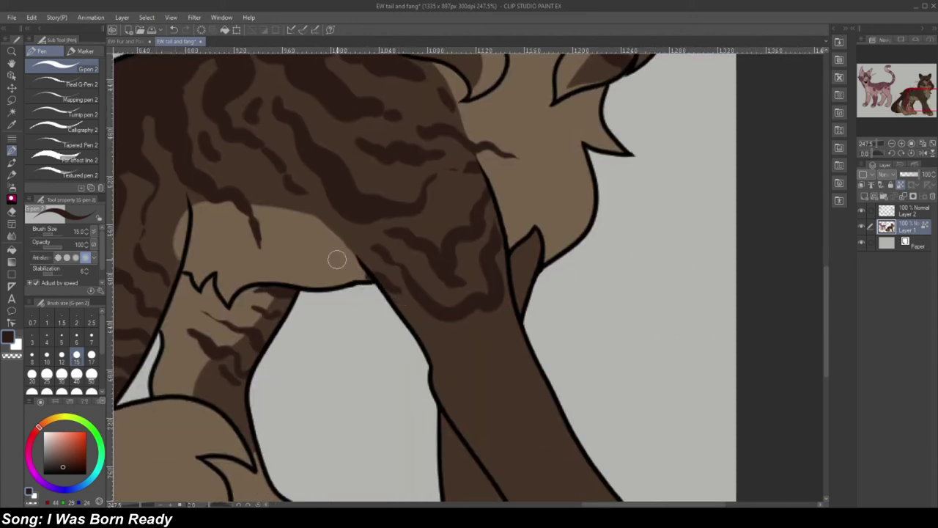
- Reshape the front edge of the tan belly patch and run a dark stripe along it
left_click(322, 255, "alt")
mouse_move(322, 228)
left_mouse_down()
mouse_move(354, 252)
mouse_move(314, 215)
mouse_move(362, 238)
left_mouse_up()
left_click(355, 241, "alt")
left_click(328, 266, "alt")
left_click(362, 211, "alt")
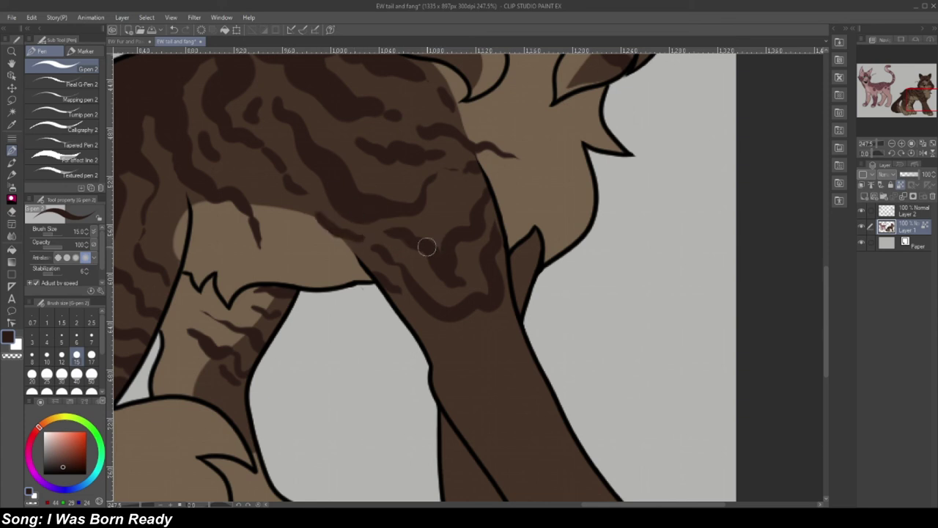
- Fill the insides of both of the brown cat's ears with a muted pink and tidy the lower edges
left_click(879, 144)
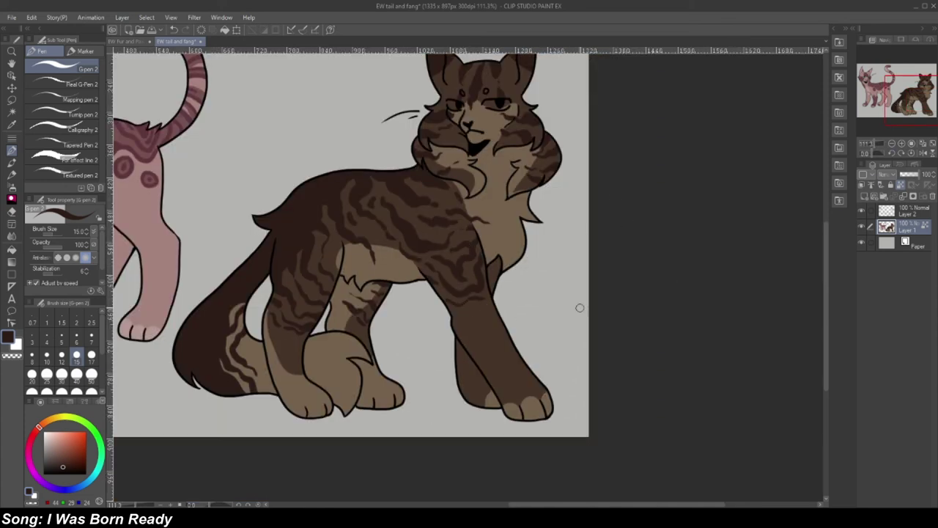
left_click_drag(504, 364, 597, 404)
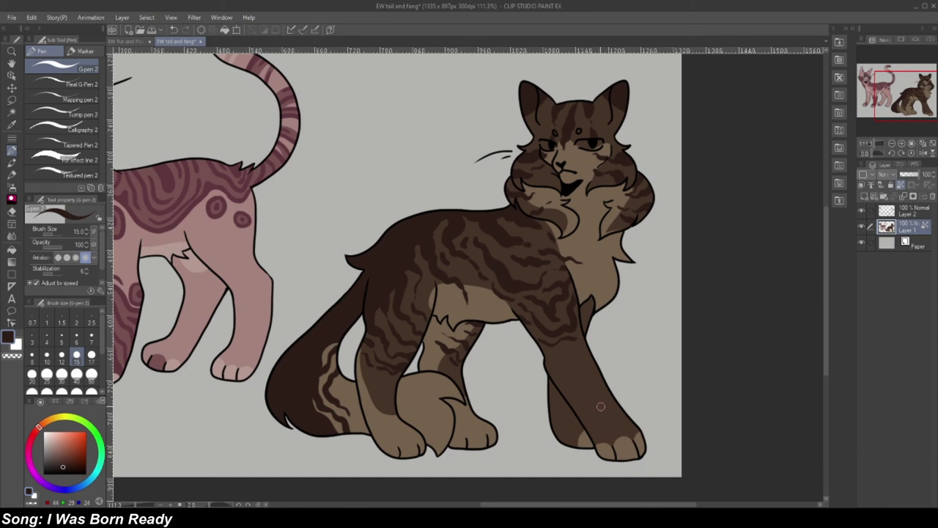
left_click(882, 144)
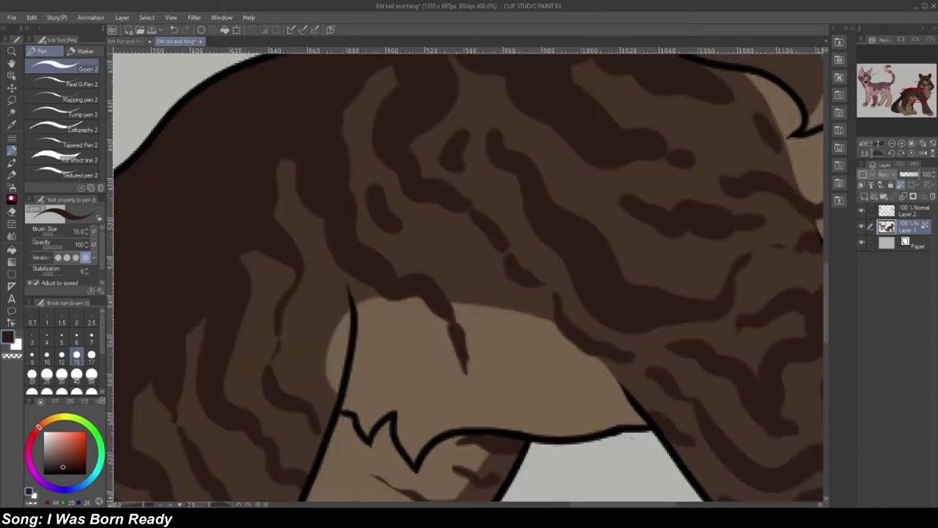
left_click(879, 143)
left_click(927, 82)
left_click(58, 452)
mouse_move(380, 178)
left_mouse_down()
mouse_move(389, 202)
mouse_move(396, 195)
mouse_move(397, 230)
mouse_move(391, 225)
left_mouse_up()
mouse_move(506, 232)
left_mouse_down()
mouse_move(515, 183)
mouse_move(509, 216)
left_mouse_up()
left_click(499, 238, "alt")
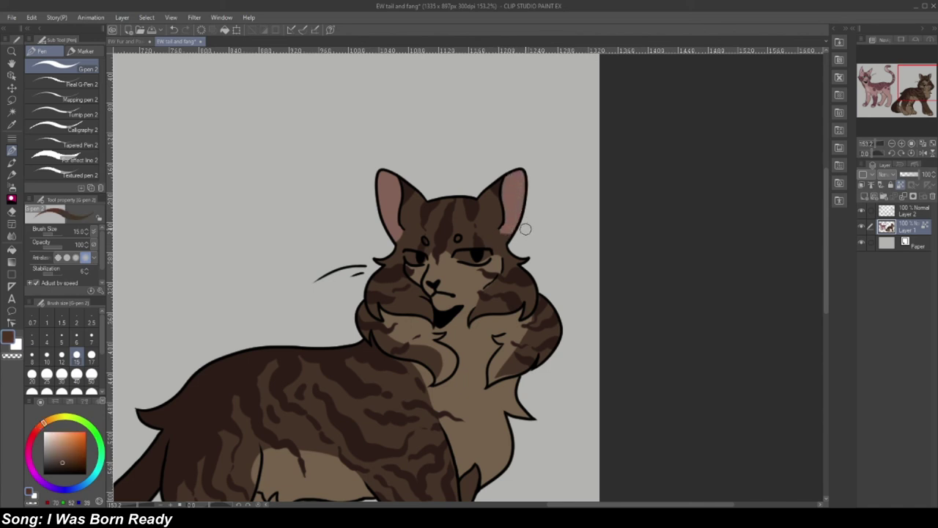
- Recolour the small brow spots with the dark marking colour and paint both eyes orange-red
left_click(425, 241, "alt")
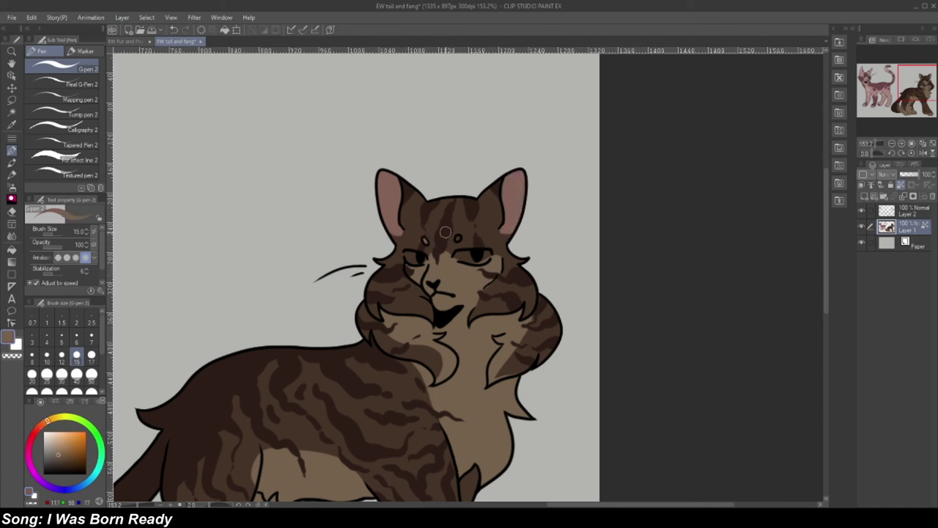
left_click(445, 232, "alt")
left_click(79, 448)
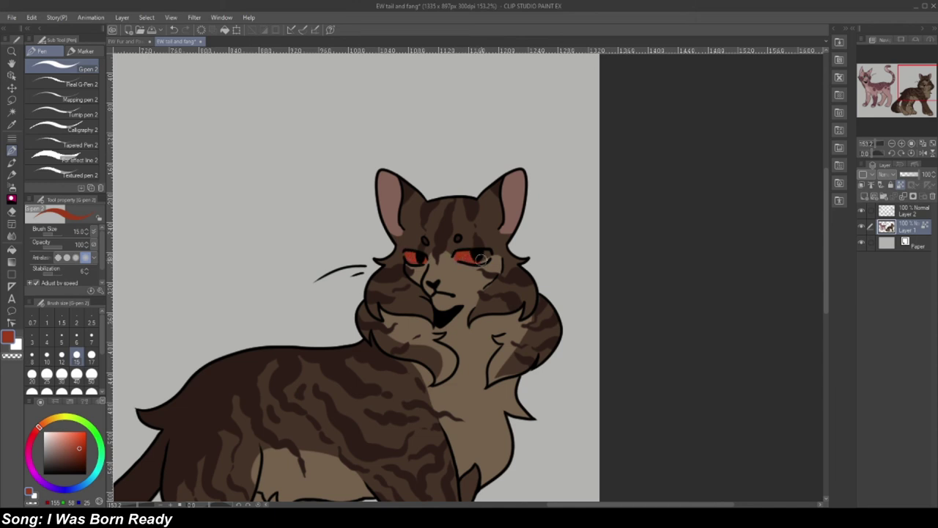
- Lasso the brown cat, darken and desaturate its colours with a tonal correction, and clear the selection
left_click_drag(879, 144, 878, 143)
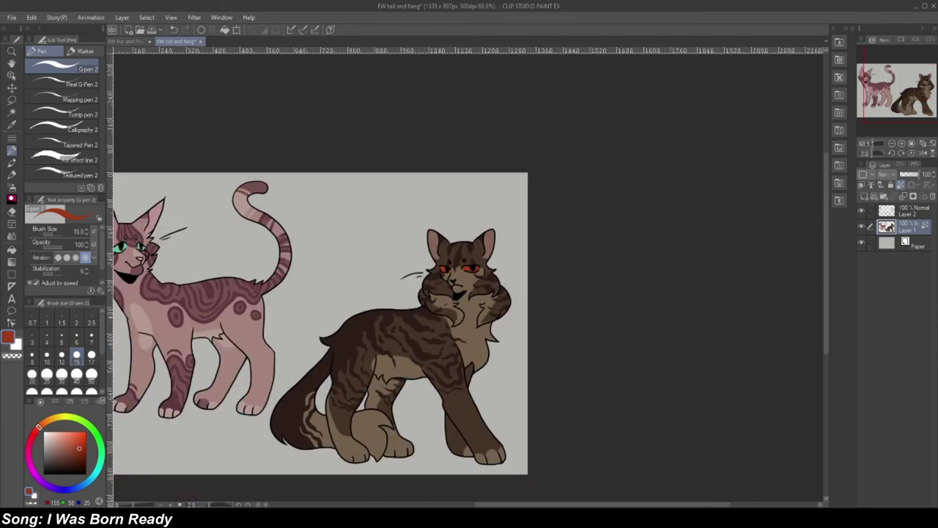
left_click_drag(913, 99, 911, 95)
left_click(12, 100)
mouse_move(483, 127)
left_mouse_down()
mouse_move(360, 326)
mouse_move(513, 115)
left_mouse_up()
left_click(31, 18)
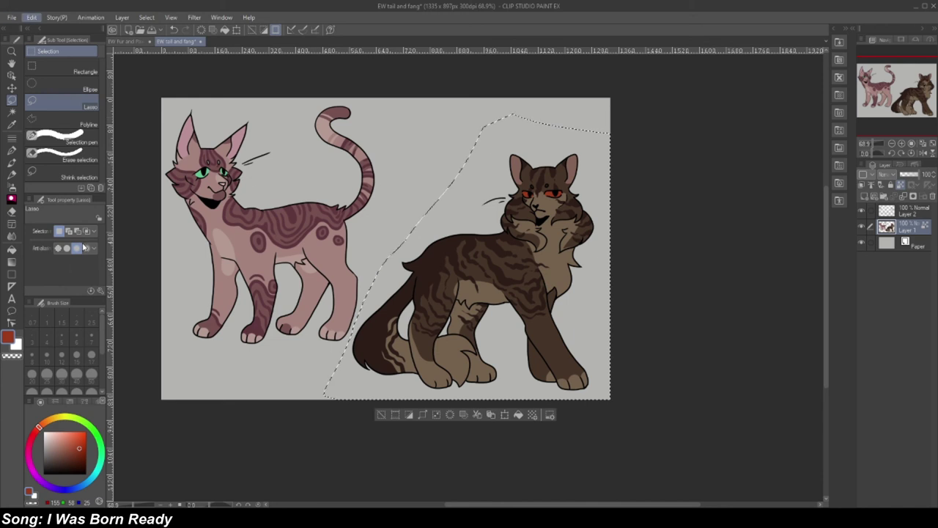
left_click(169, 254)
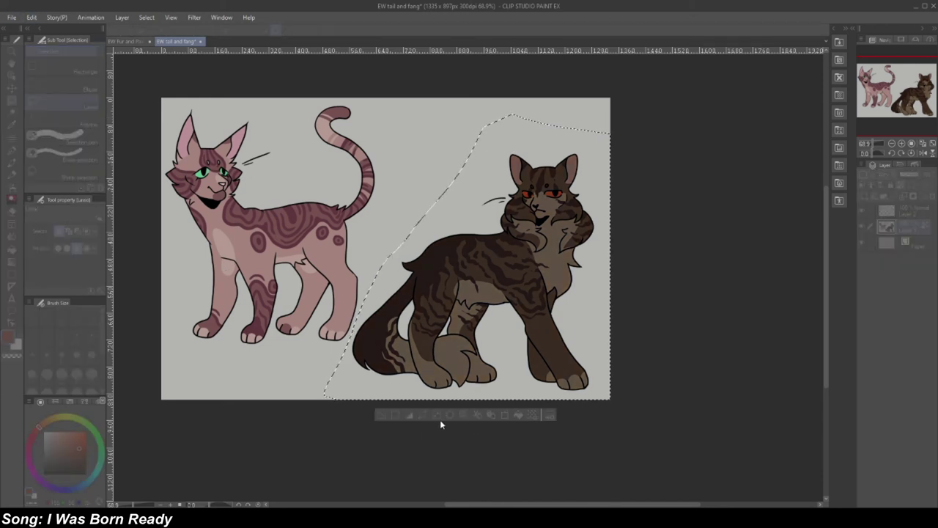
left_click_drag(441, 454, 419, 454)
left_click(554, 398)
key("ctrl+d")
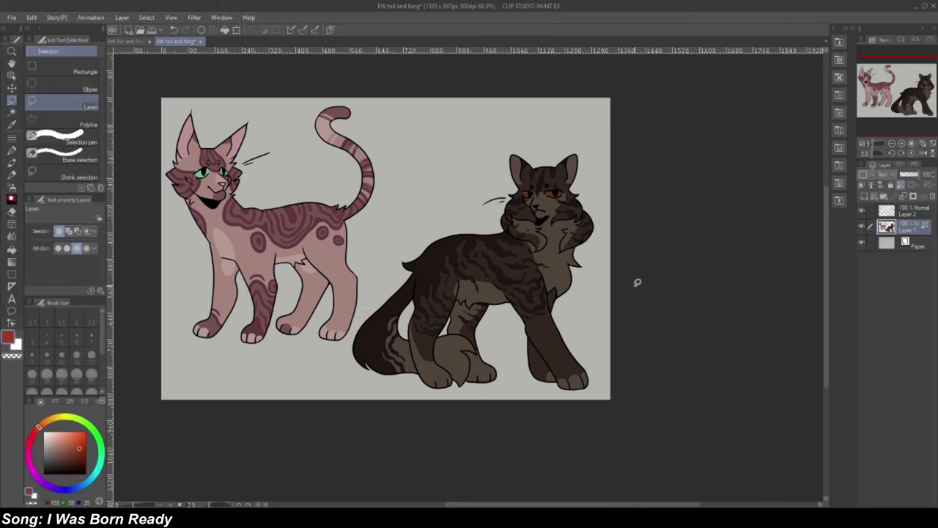
- Repaint both of the brown cat's eyes vivid orange-red, tidy the fur around them with sampled fur colours, and save the illustration
scroll(568, 206, "up", 5)
key("p")
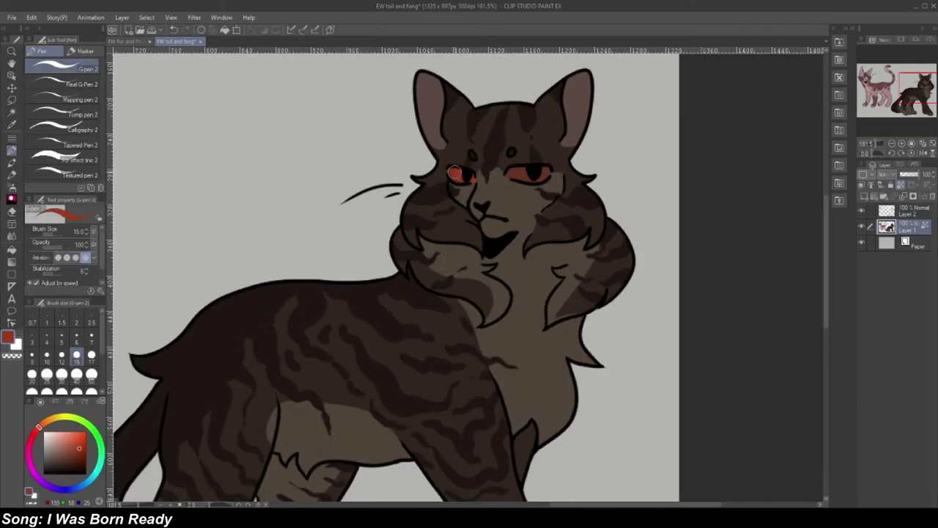
left_click(435, 170, "alt")
left_click(478, 181, "alt")
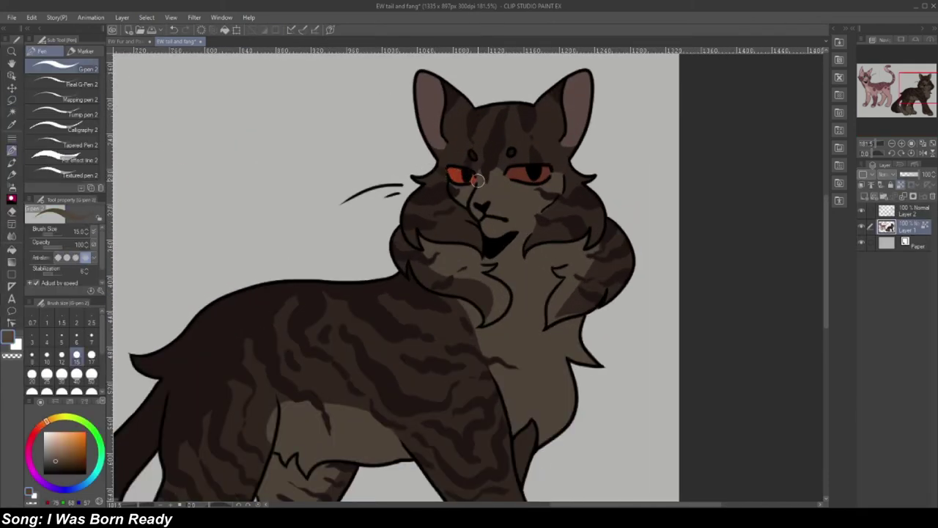
left_click(541, 170, "alt")
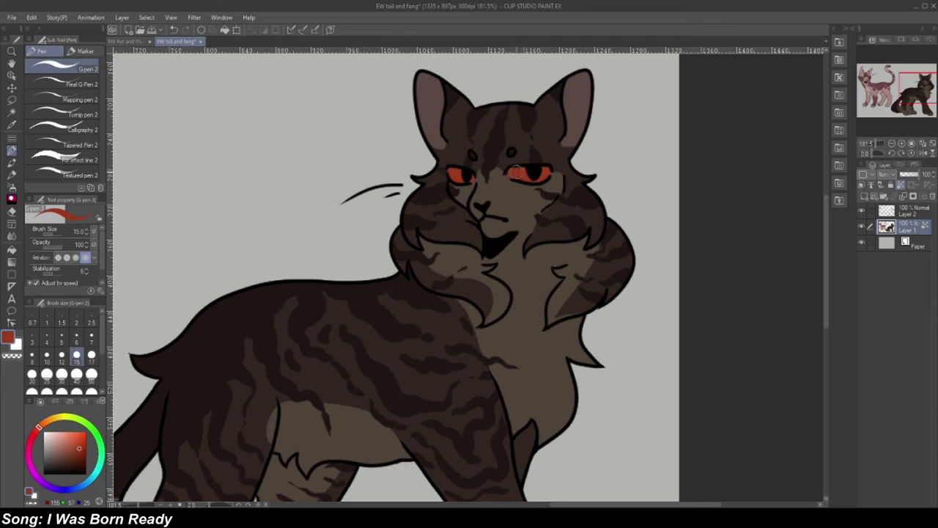
left_click(505, 189, "alt")
left_click(499, 164, "alt")
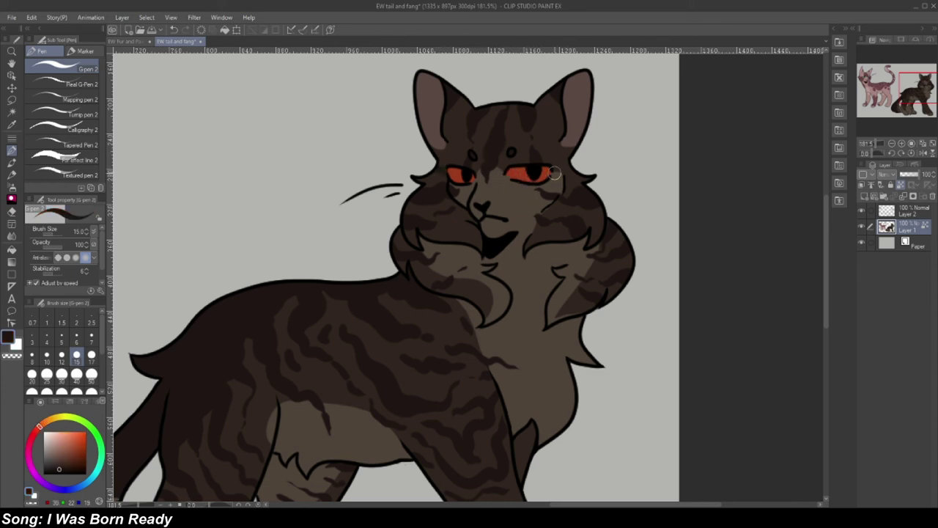
left_click_drag(527, 219, 477, 220)
left_click_drag(381, 219, 575, 207)
key("ctrl+s")
- Lasso the pink cat, shift its colours to a warmer, lighter tan with a tonal correction, clear the selection and save
key("m")
mouse_move(155, 86)
left_mouse_down()
mouse_move(319, 88)
mouse_move(428, 382)
mouse_move(158, 428)
left_mouse_up()
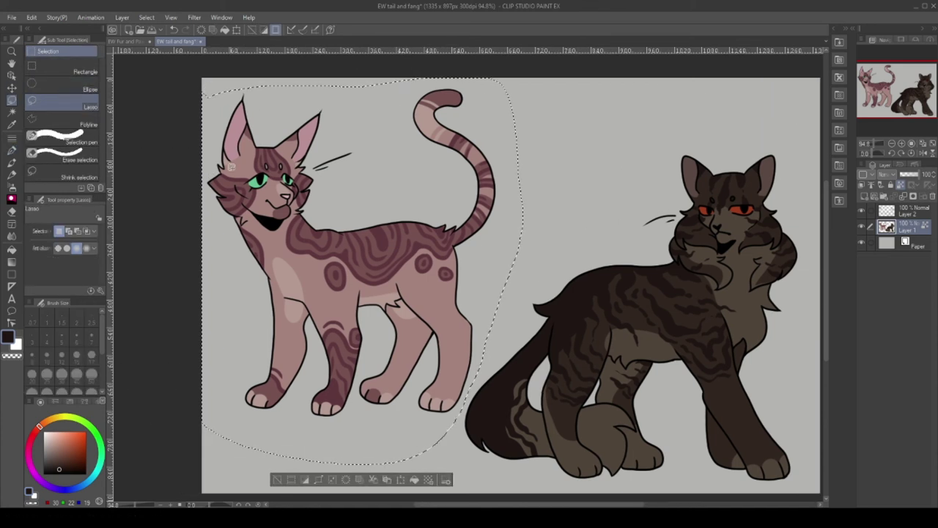
right_click(258, 181)
left_click(31, 17)
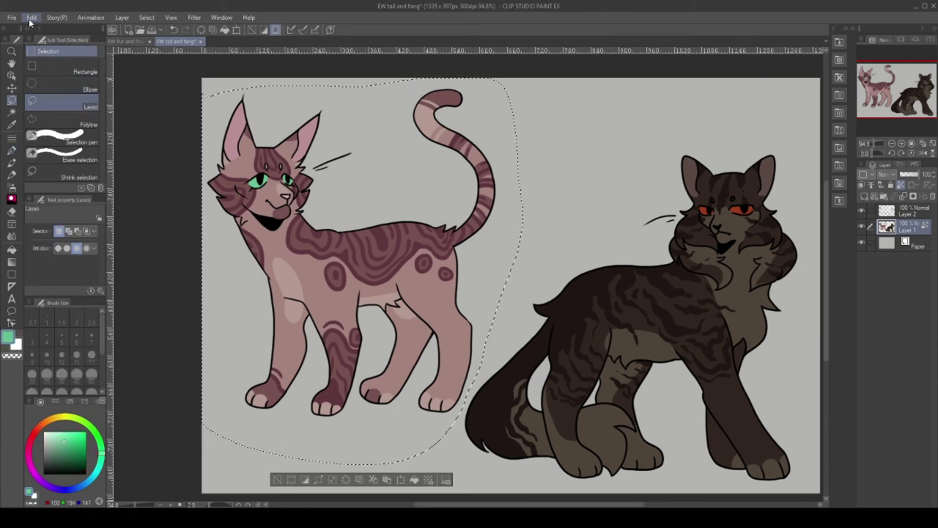
left_click(218, 270)
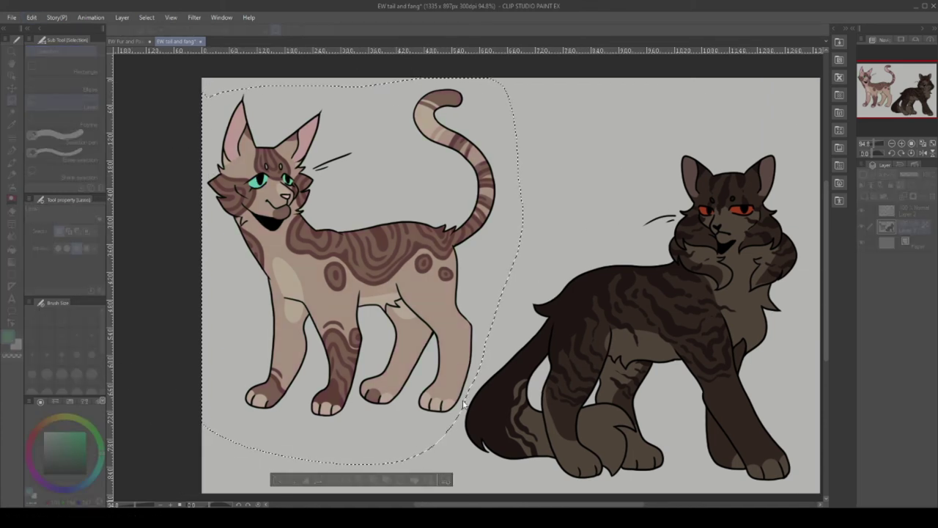
left_click_drag(444, 439, 452, 414)
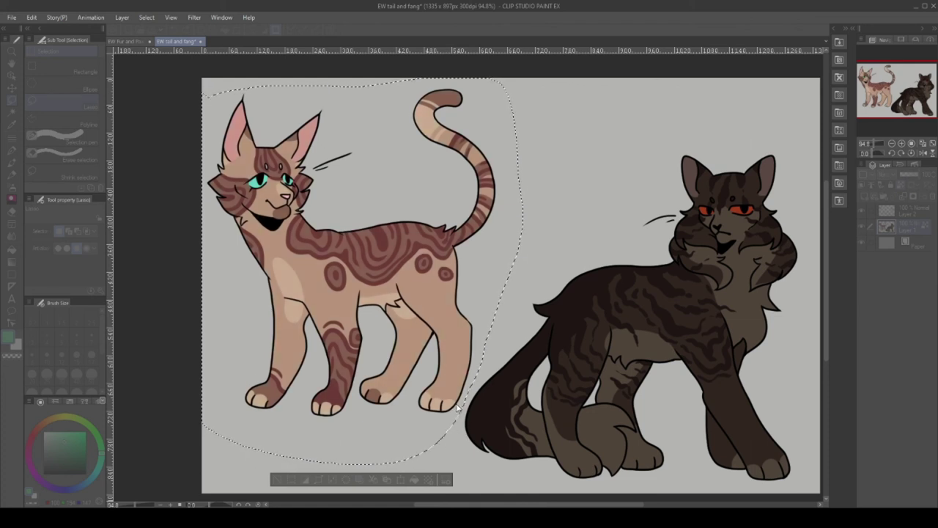
left_click(550, 385)
left_click(178, 274)
scroll(619, 272, "down", 1)
left_click(162, 30)
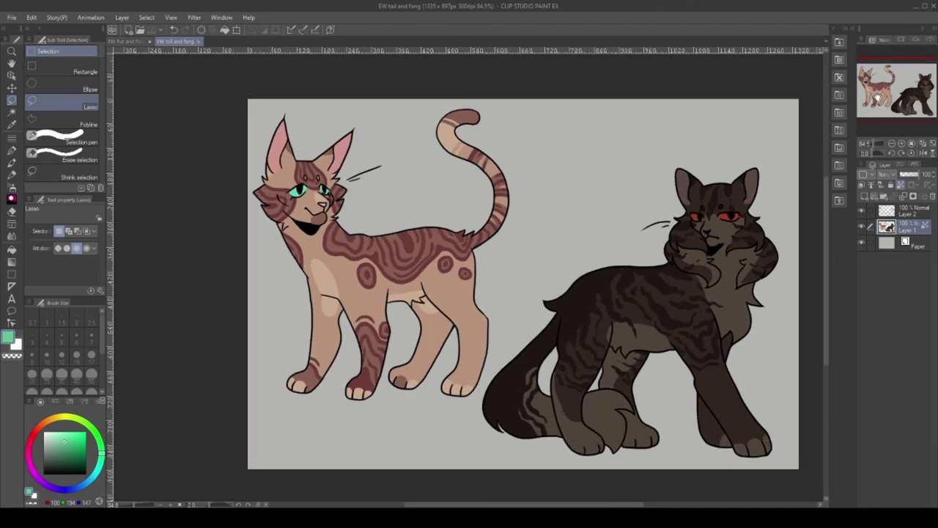
- Handwrite "Acorn' Tail" on Layer 2 in black with the G-pen at size 6, above the tan cat's back
left_click(889, 97)
left_click(888, 210)
scroll(293, 168, "up", 5)
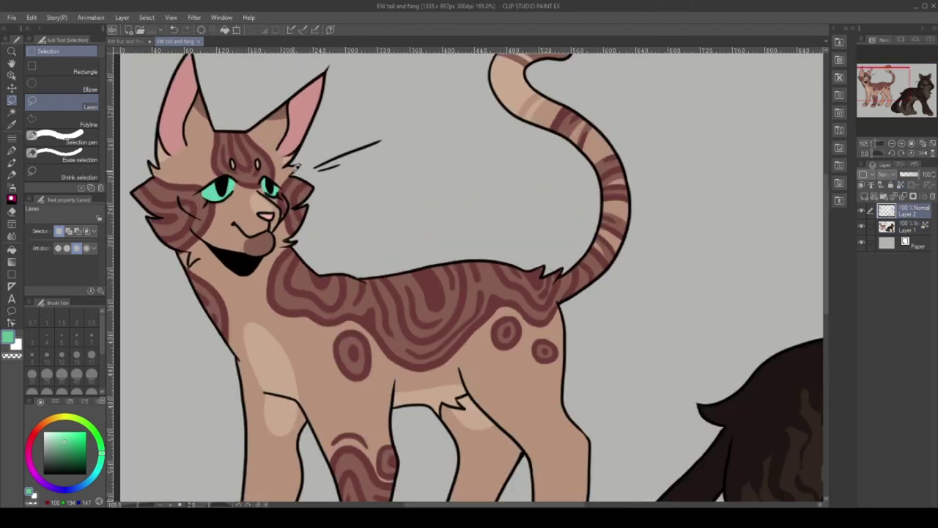
key("p")
mouse_move(355, 247)
left_mouse_down()
mouse_move(355, 262)
mouse_move(366, 258)
left_mouse_up()
left_click_drag(383, 244, 383, 258)
left_click_drag(393, 246, 394, 244)
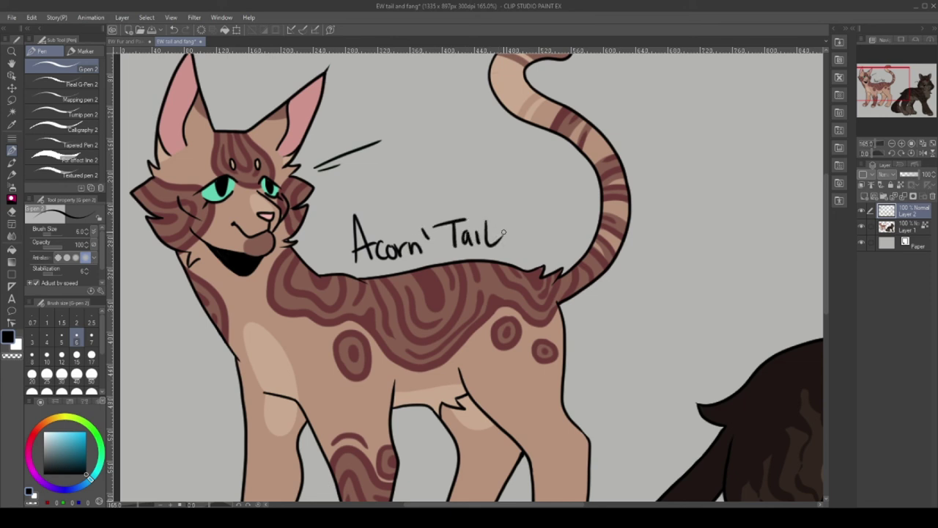
- Handwrite "Adder'fang" in black above the dark brown cat's back and fit the whole canvas in view
left_click_drag(881, 79, 905, 82)
left_click_drag(418, 310, 430, 299)
left_click_drag(407, 302, 427, 290)
left_click_drag(428, 285, 434, 266)
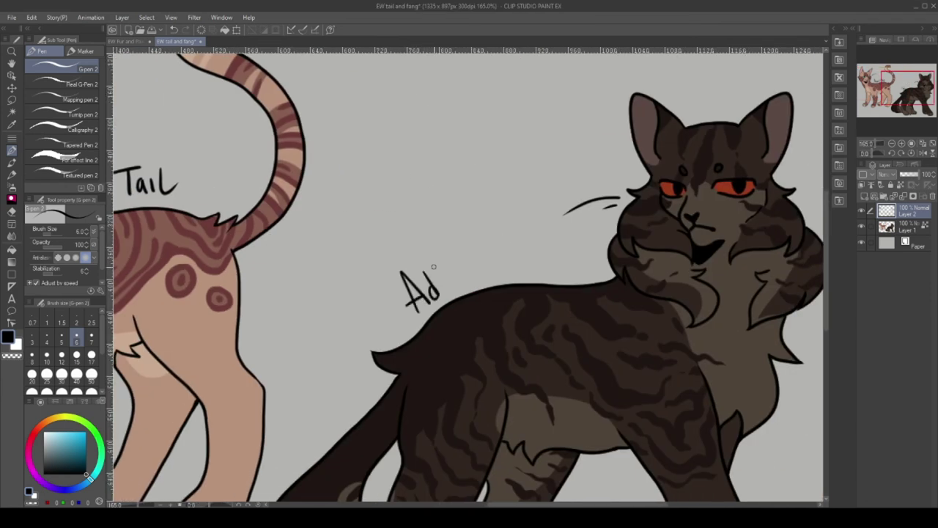
left_click_drag(511, 272, 521, 272)
left_click_drag(534, 260, 539, 275)
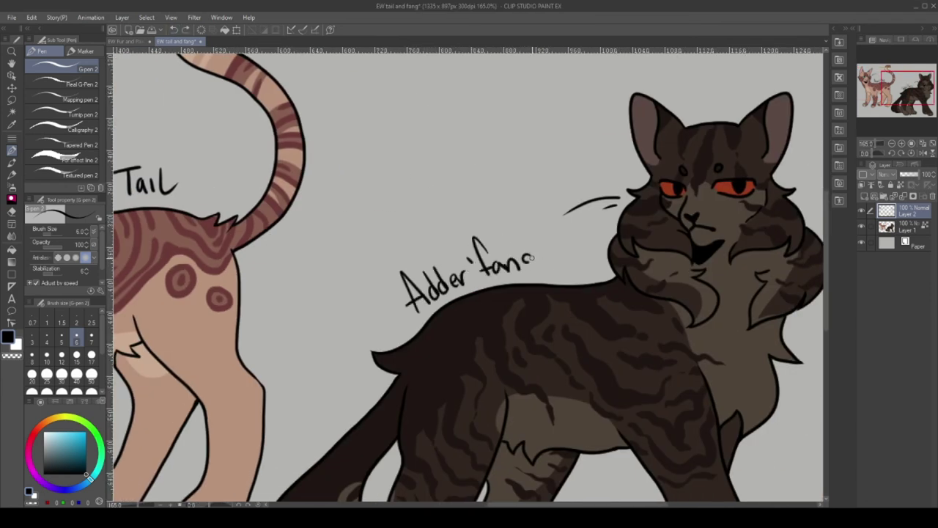
key("ctrl+0")
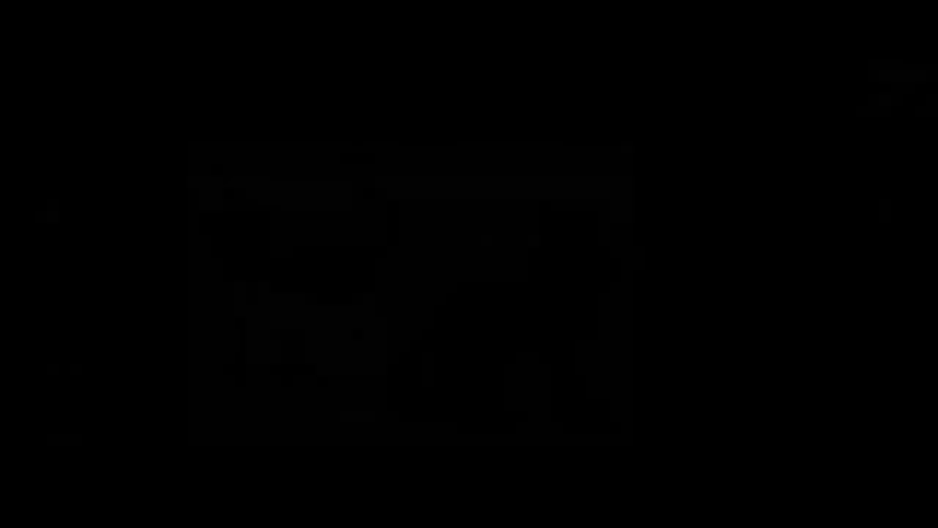